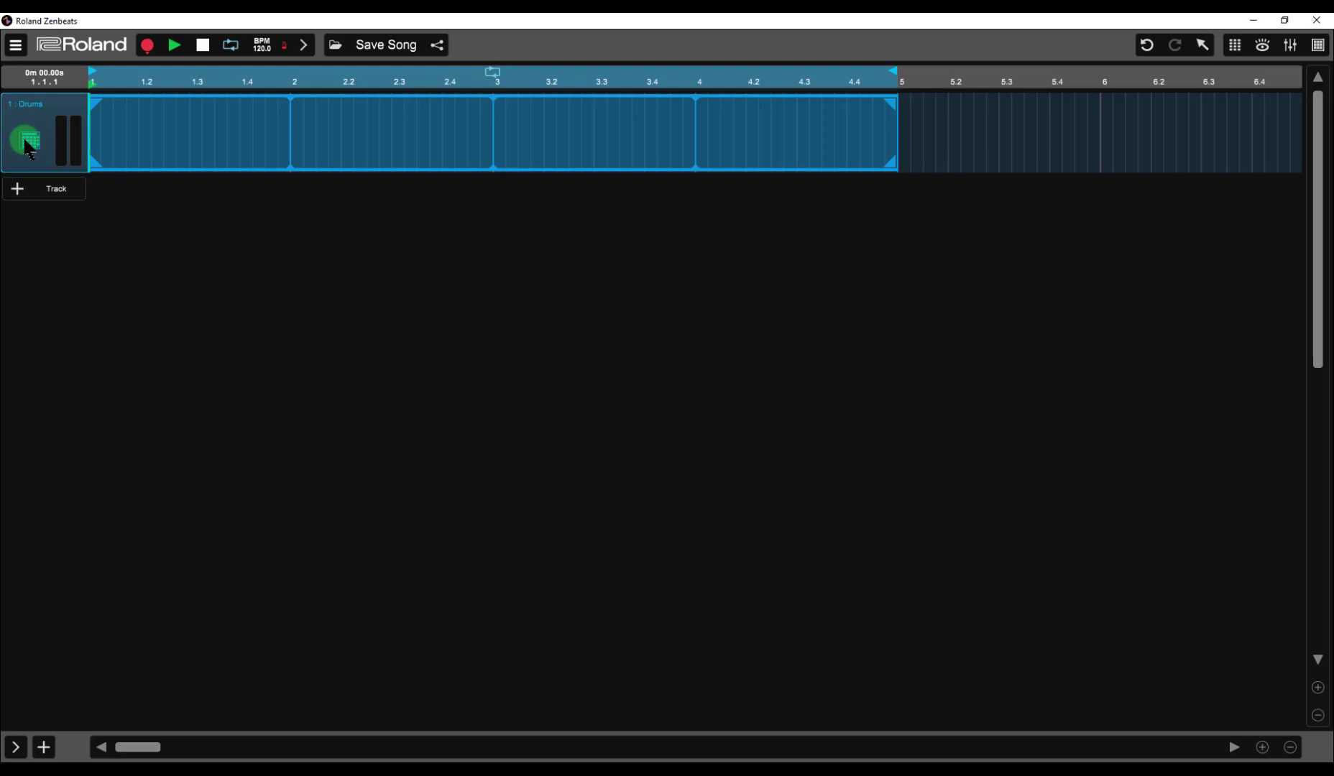
- Open the Drums track's step sequencer, load the Basic 8 pattern and audition it
left_click(26, 141)
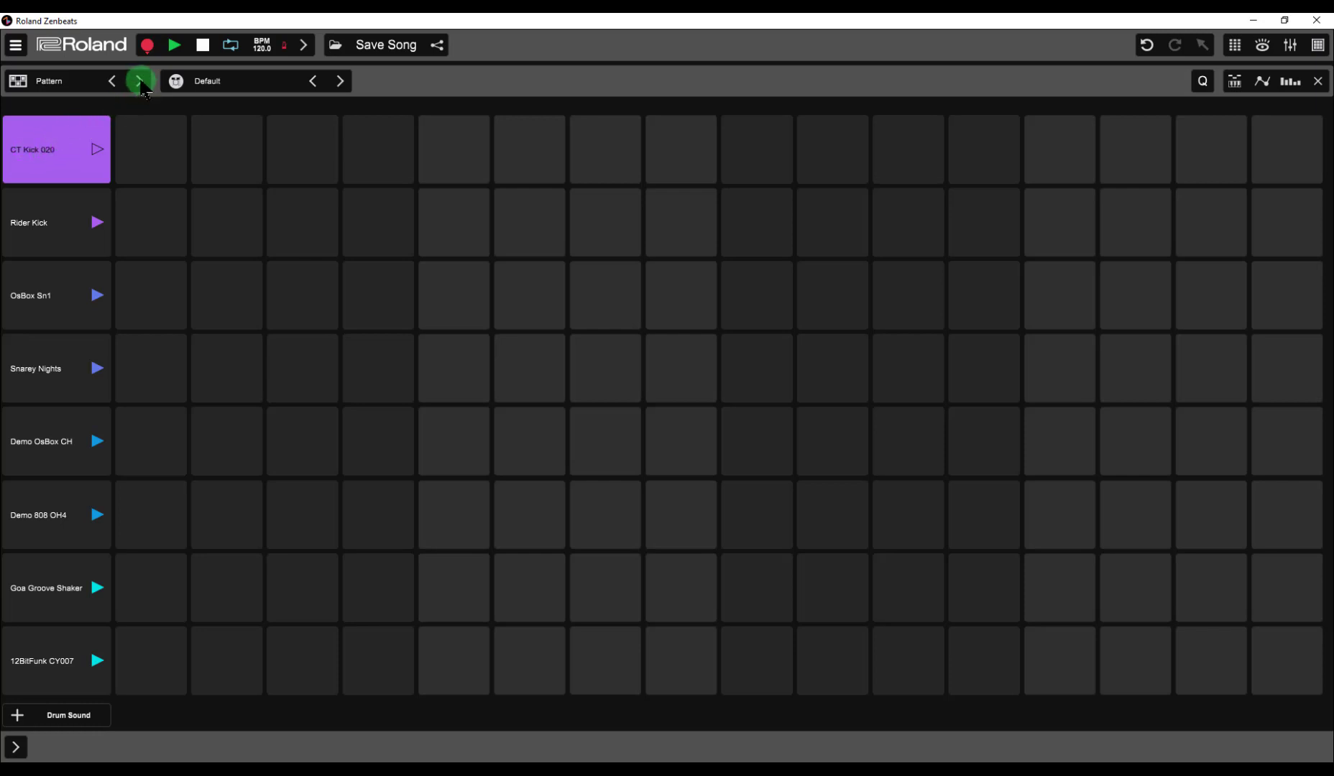
left_click(140, 81)
left_click(139, 81)
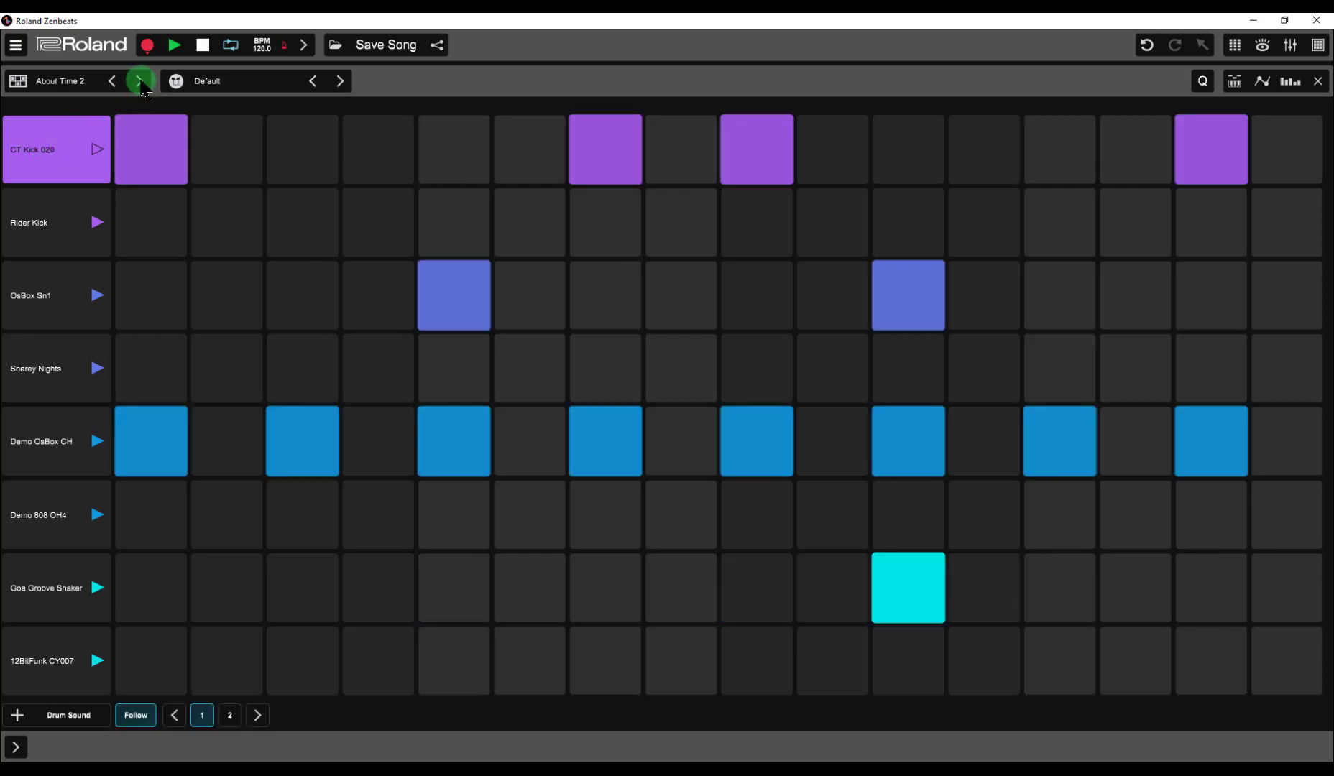
left_click(139, 81)
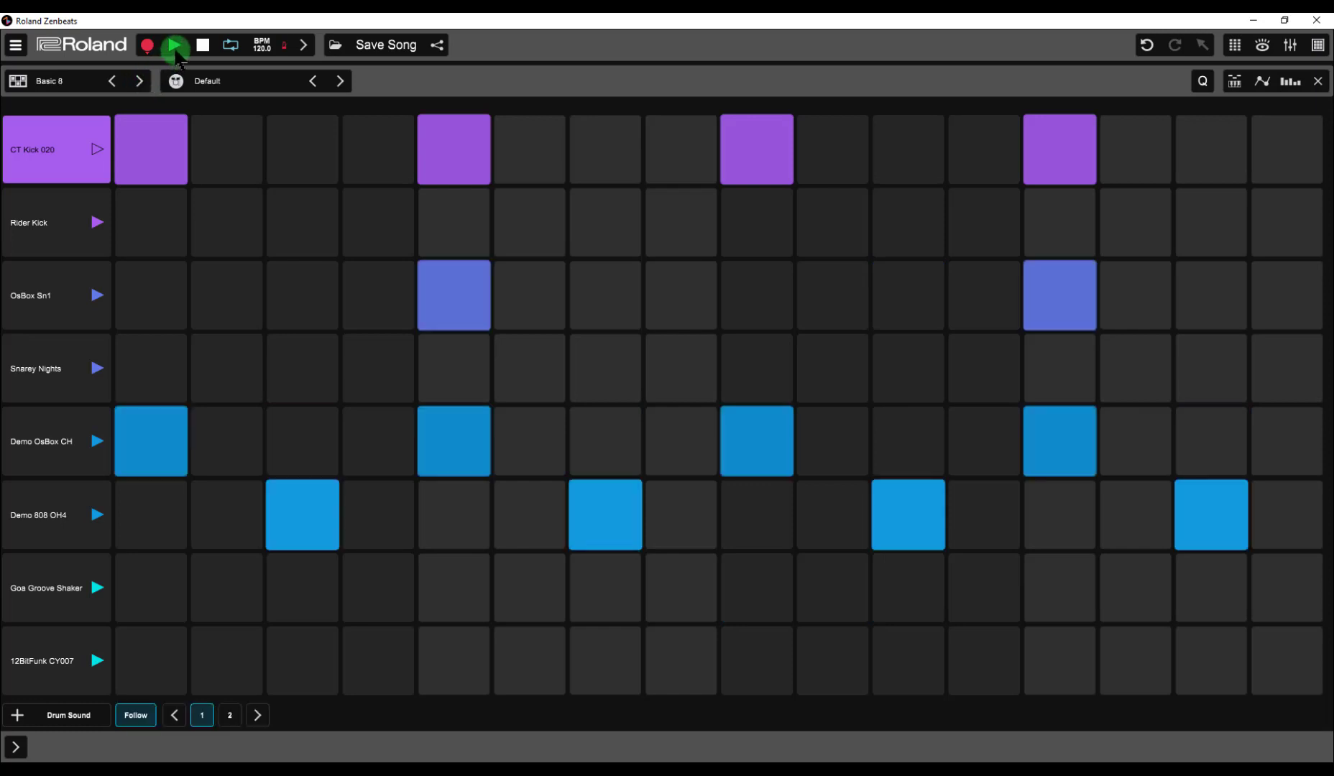
left_click(174, 47)
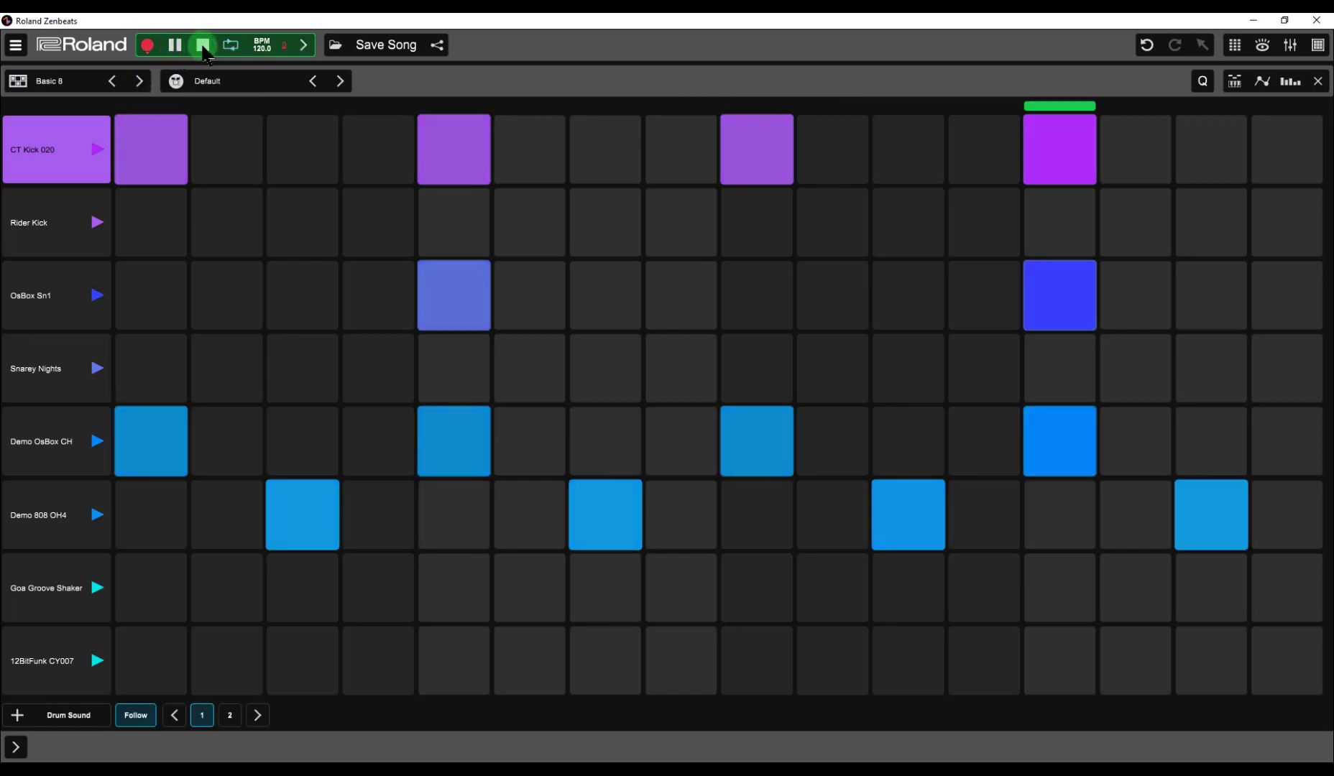
left_click(203, 46)
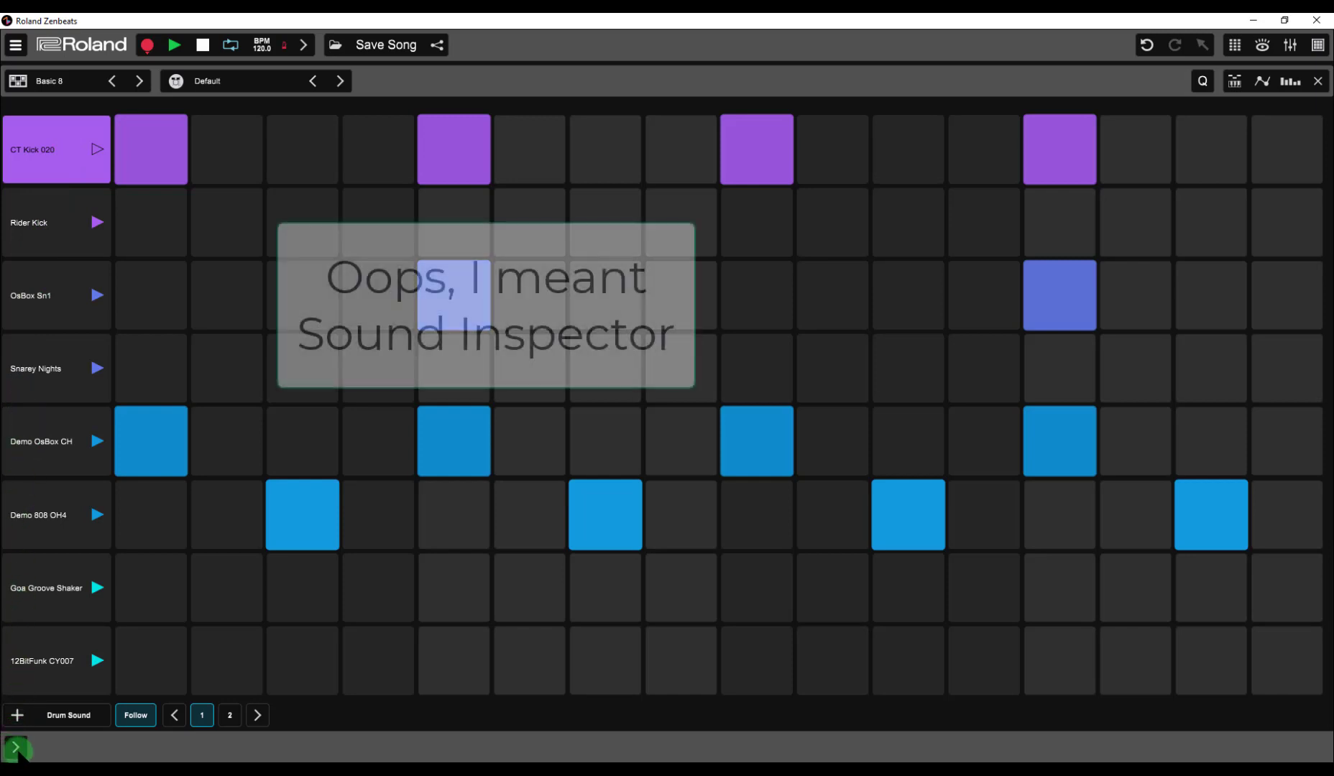
- Show the sound inspector and look through the settings of several drum sounds, finishing on CT Kick 020
left_click(15, 748)
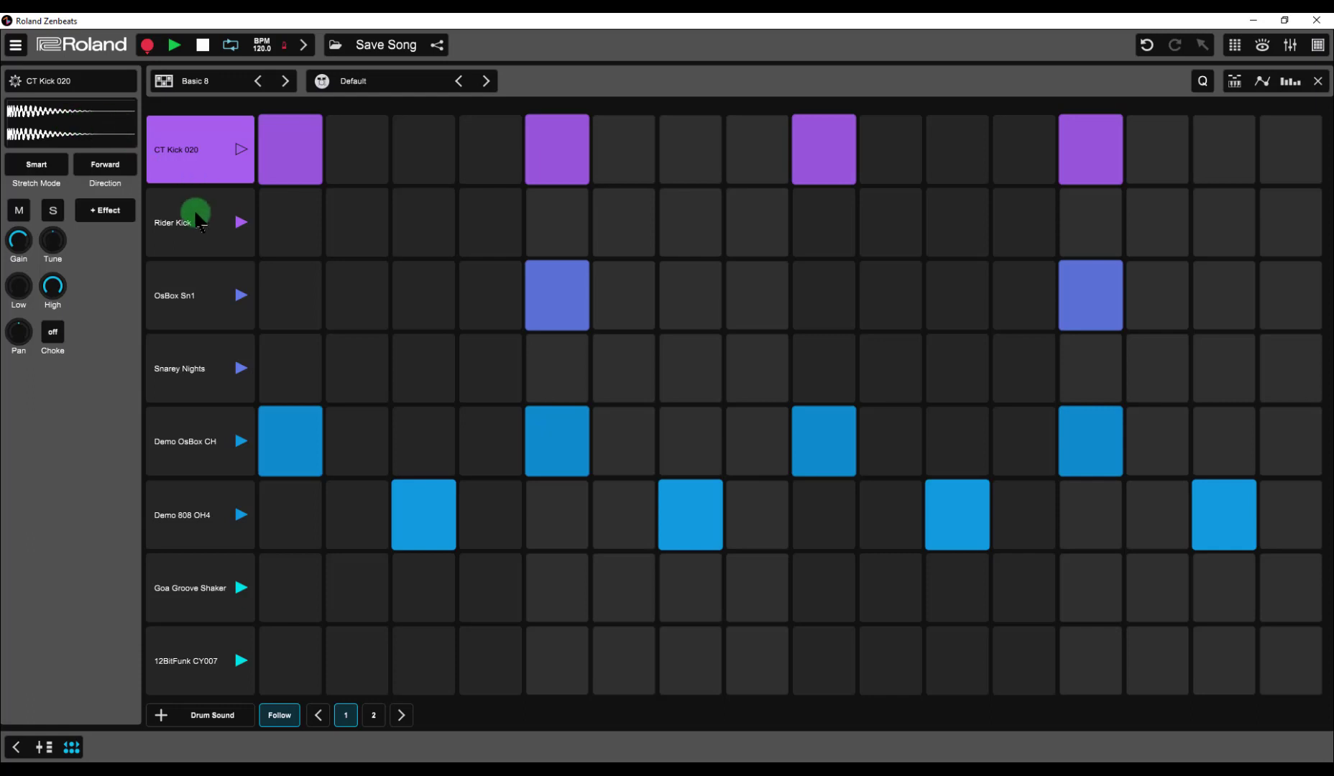
left_click(195, 213)
double_click(188, 279)
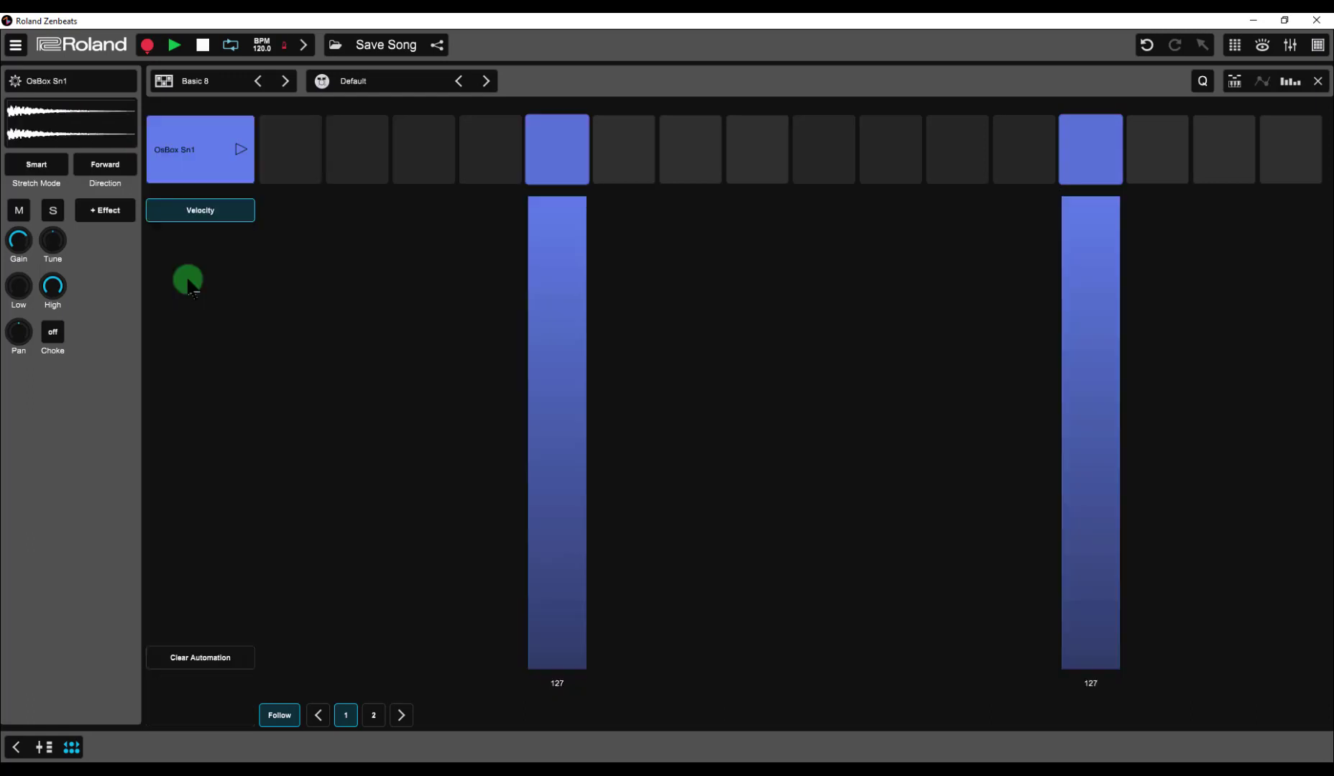
left_click(188, 173)
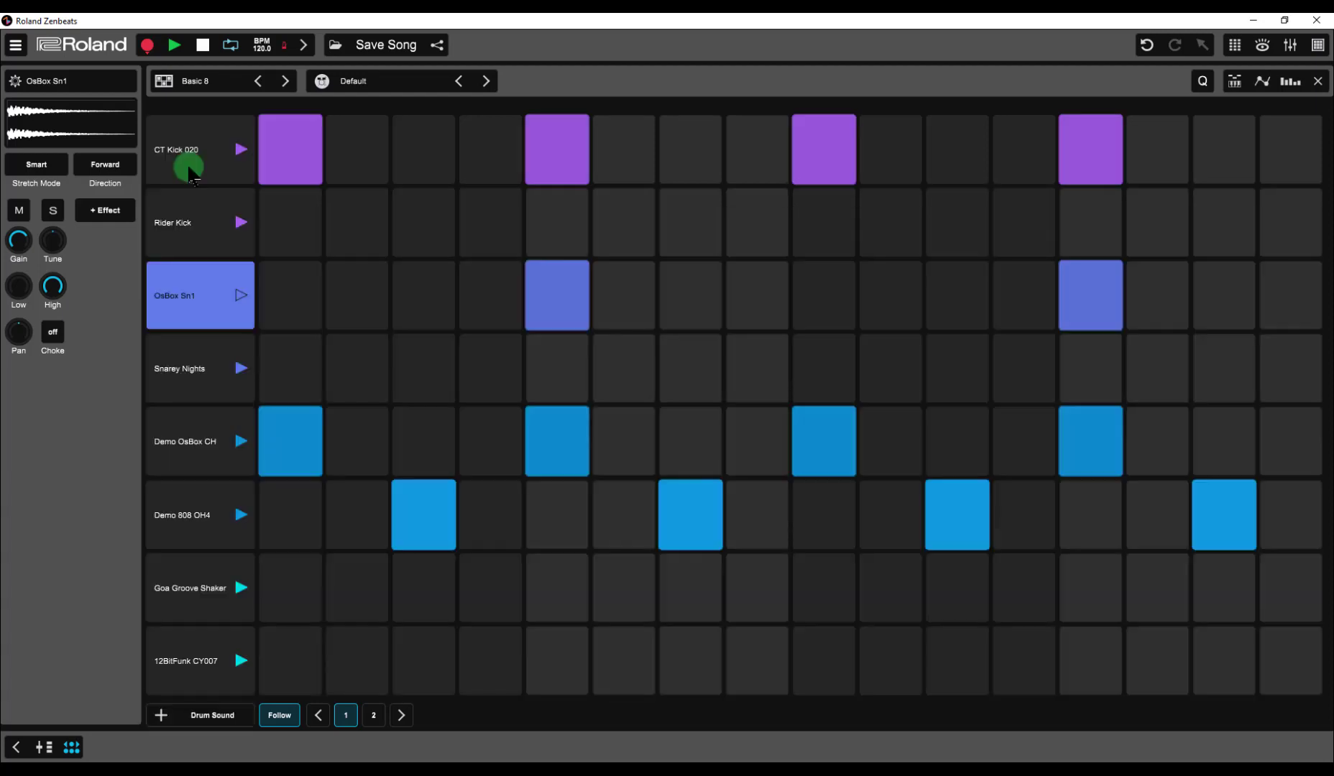
left_click(176, 355)
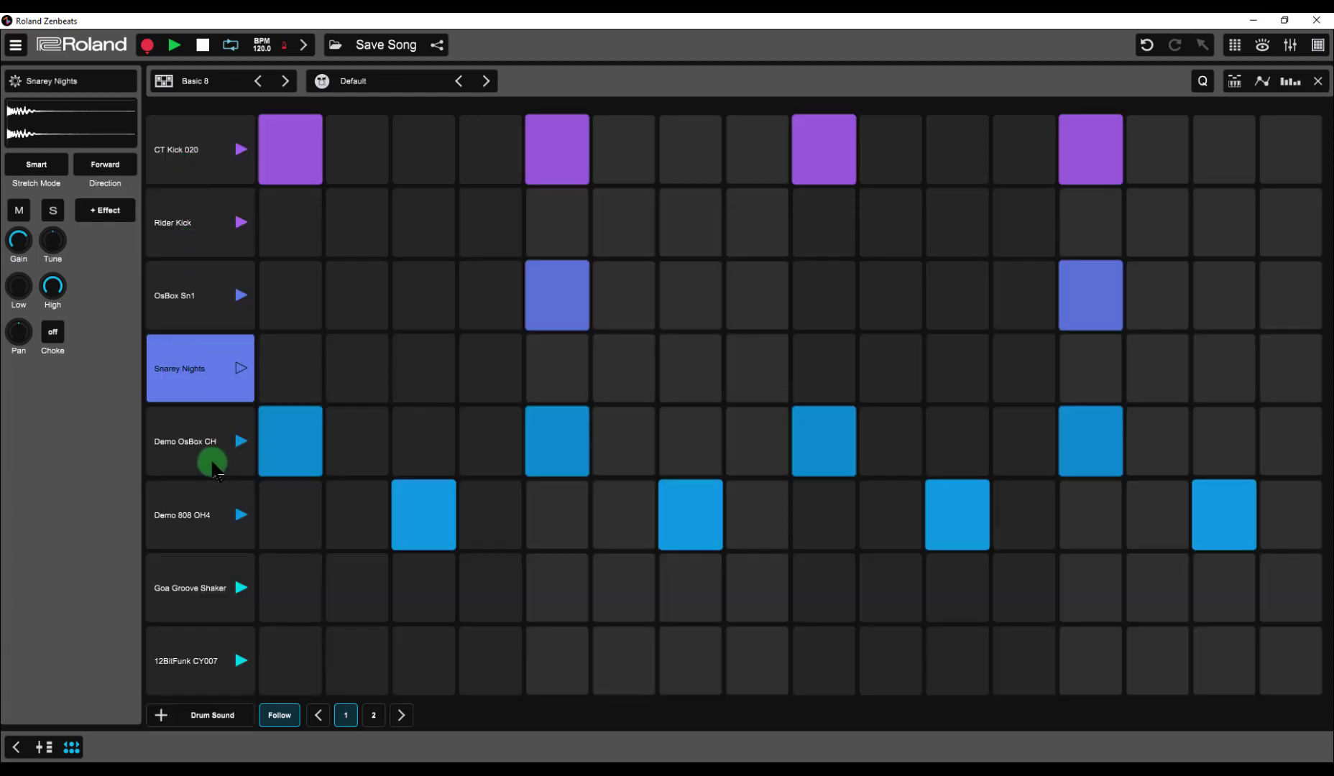
left_click(211, 457)
left_click(188, 365)
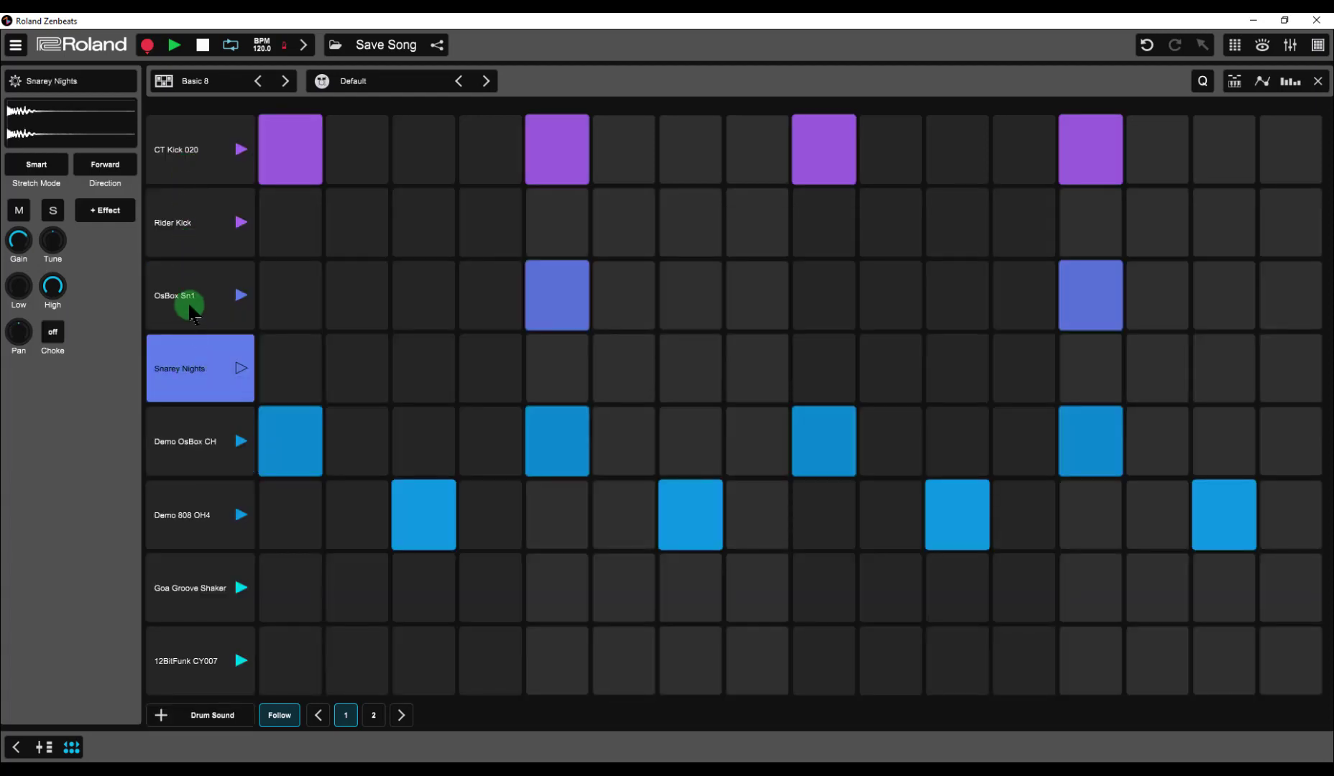
left_click(188, 295)
left_click(178, 230)
left_click(172, 154)
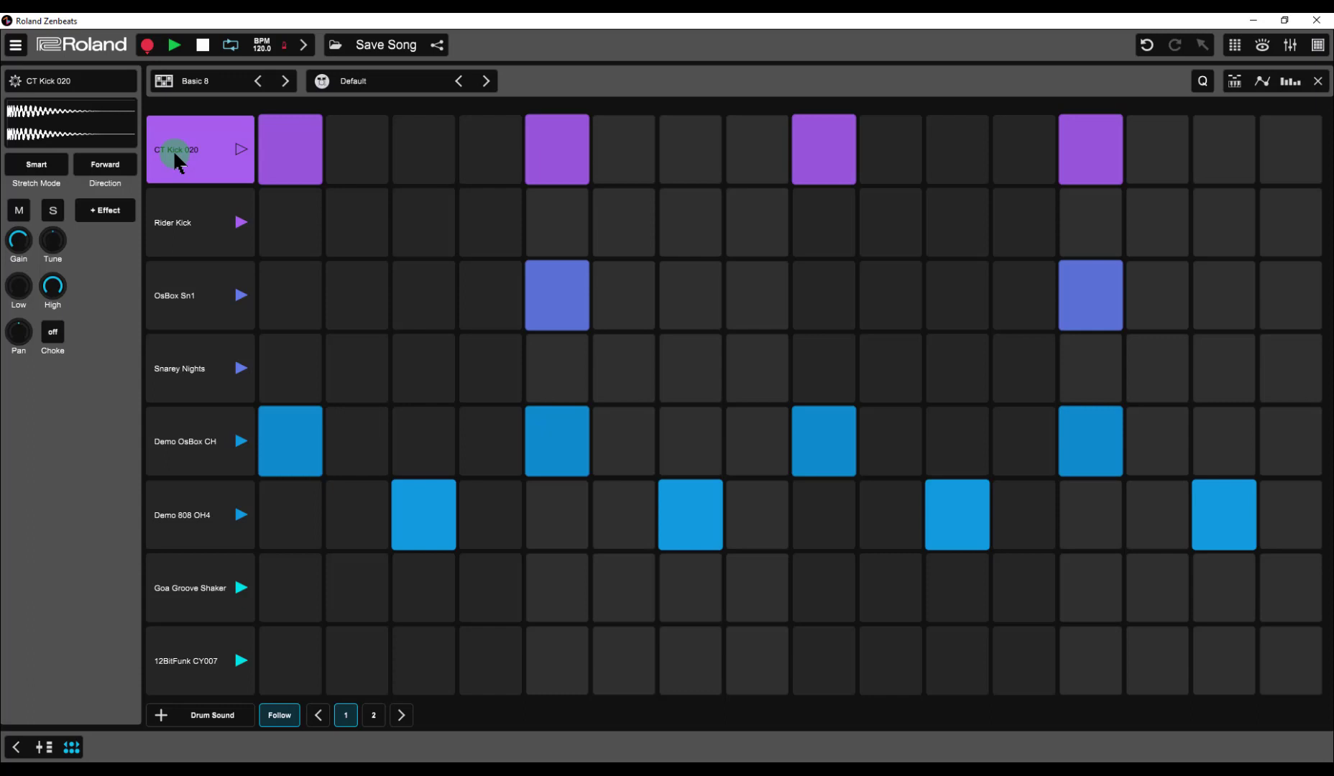
- Add a Flanger effect to the CT Kick 020 sound and select its 2 Flanger preset
left_click(99, 213)
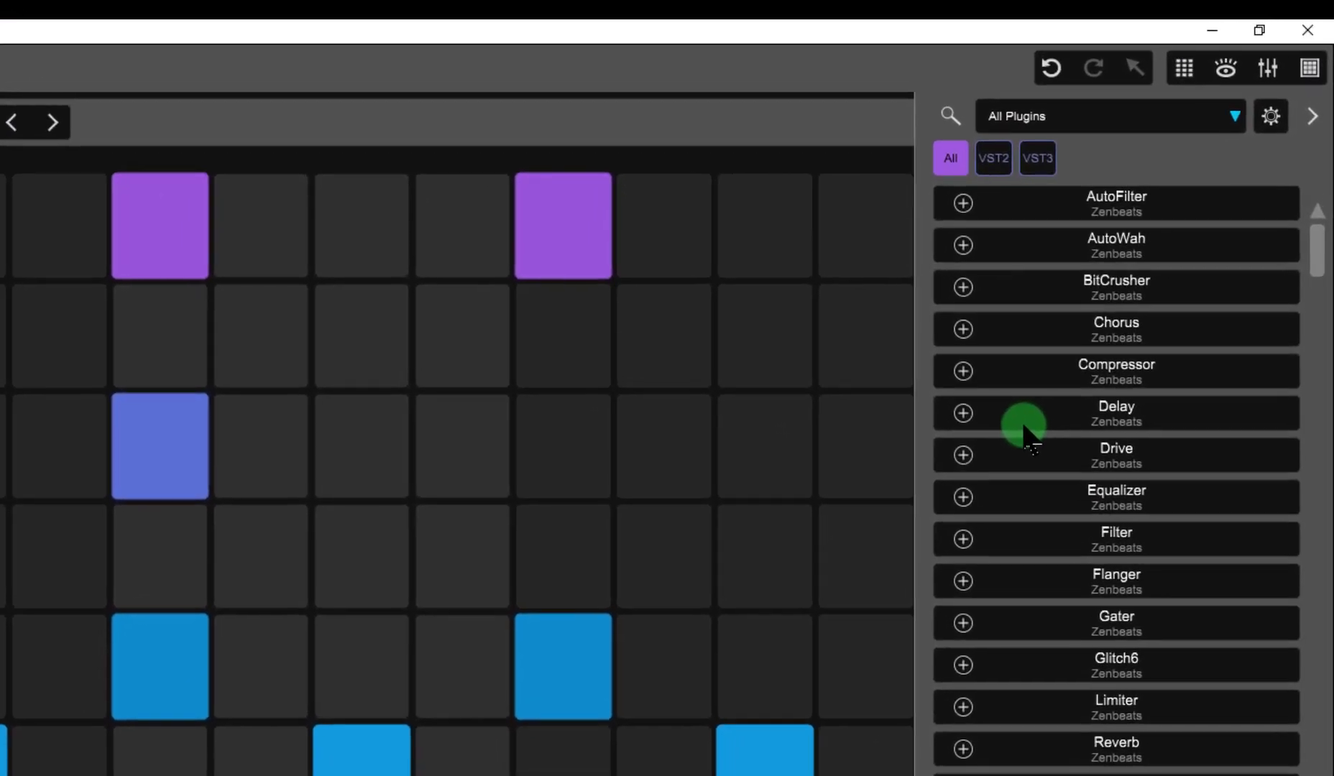
left_click(965, 583)
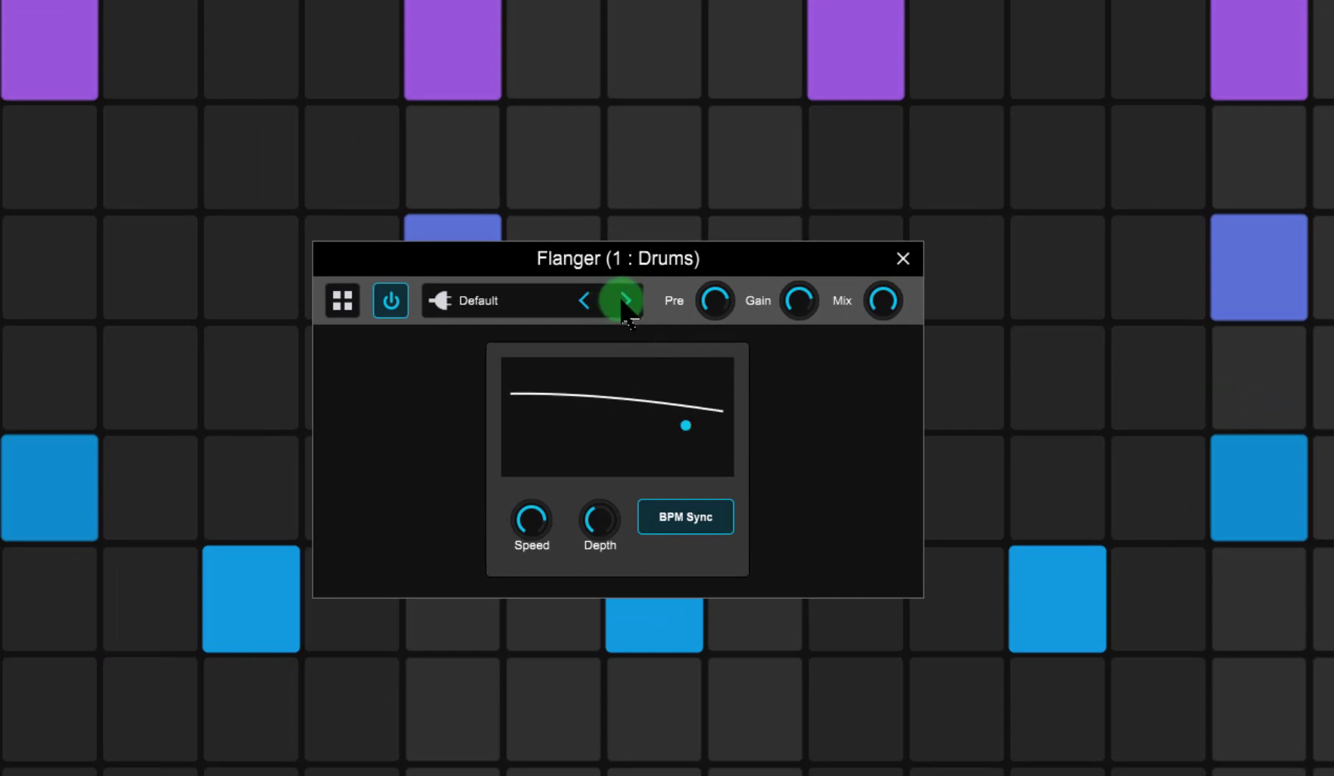
left_click(626, 301)
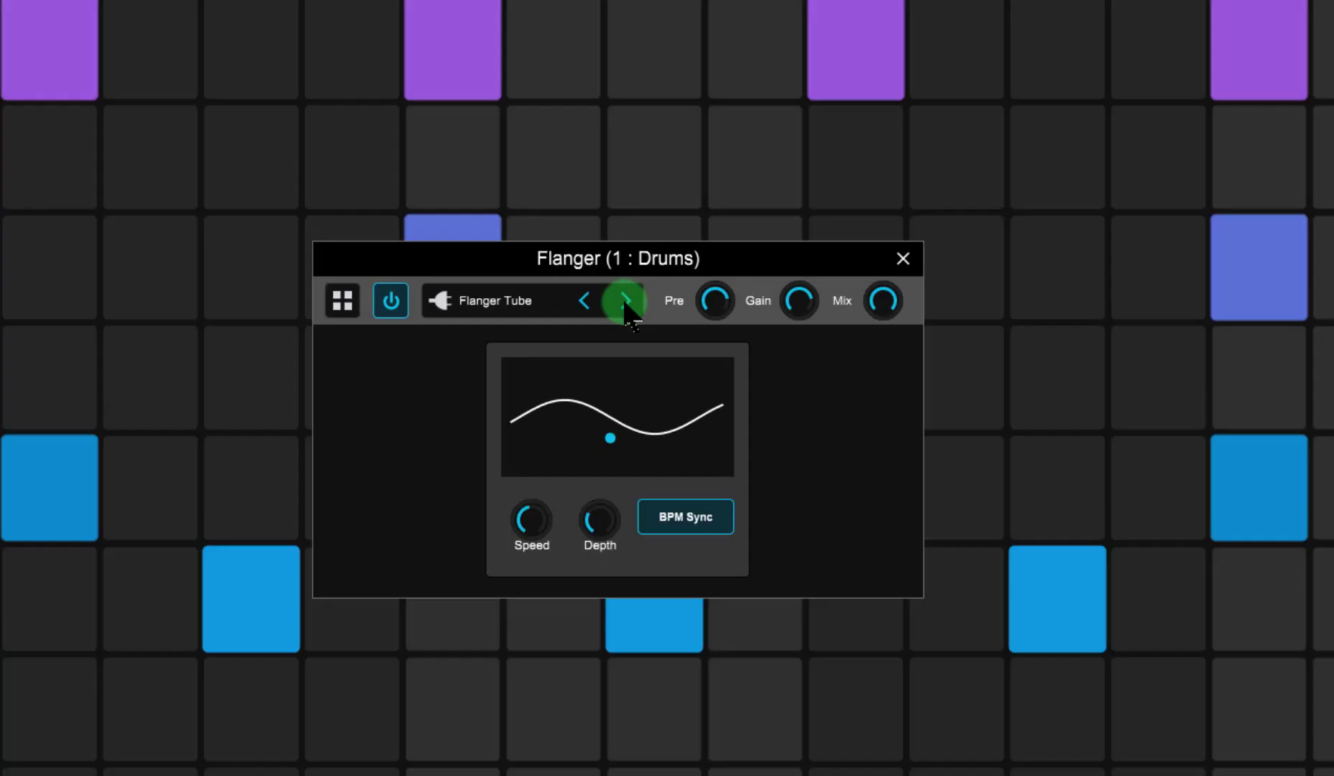
left_click(626, 301)
left_click(626, 301)
left_click(626, 300)
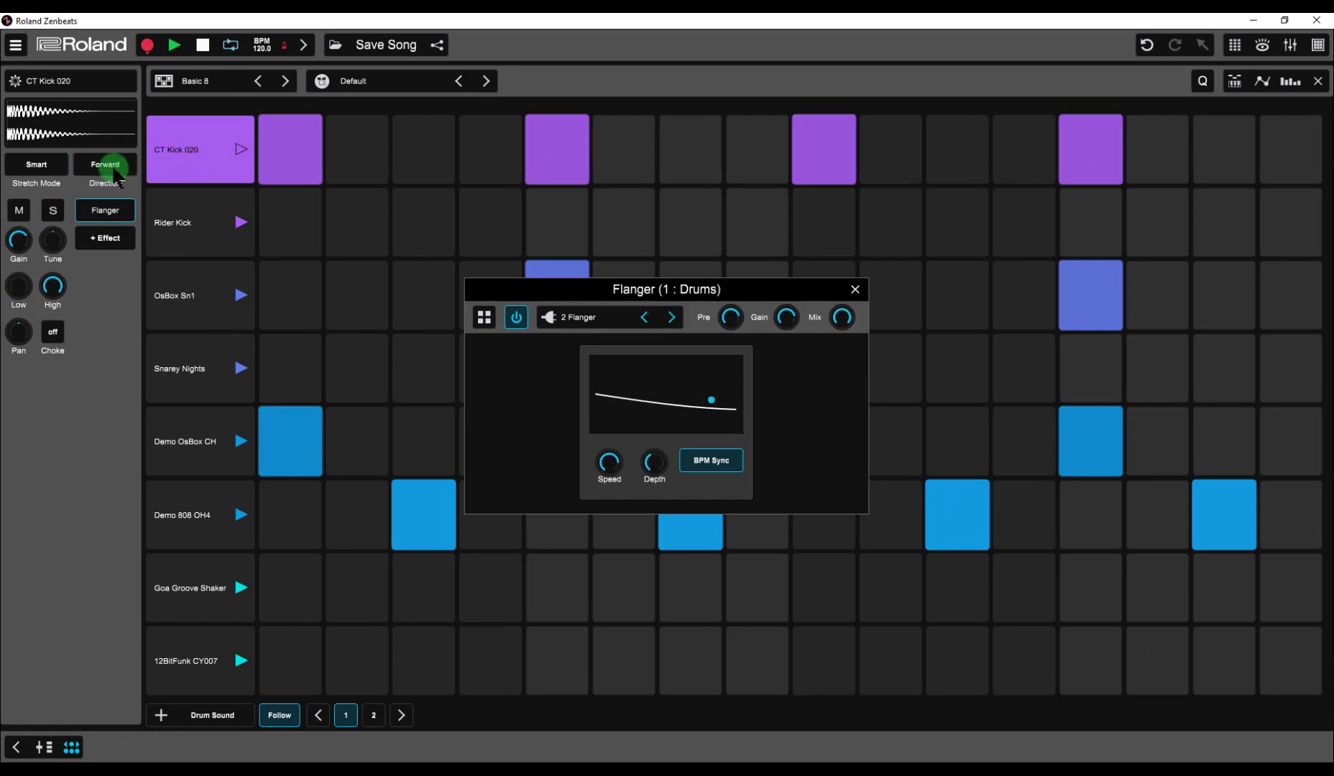
- Solo CT Kick 020, play the pattern and toggle the Flanger's power to compare the sound with and without it
left_click(53, 212)
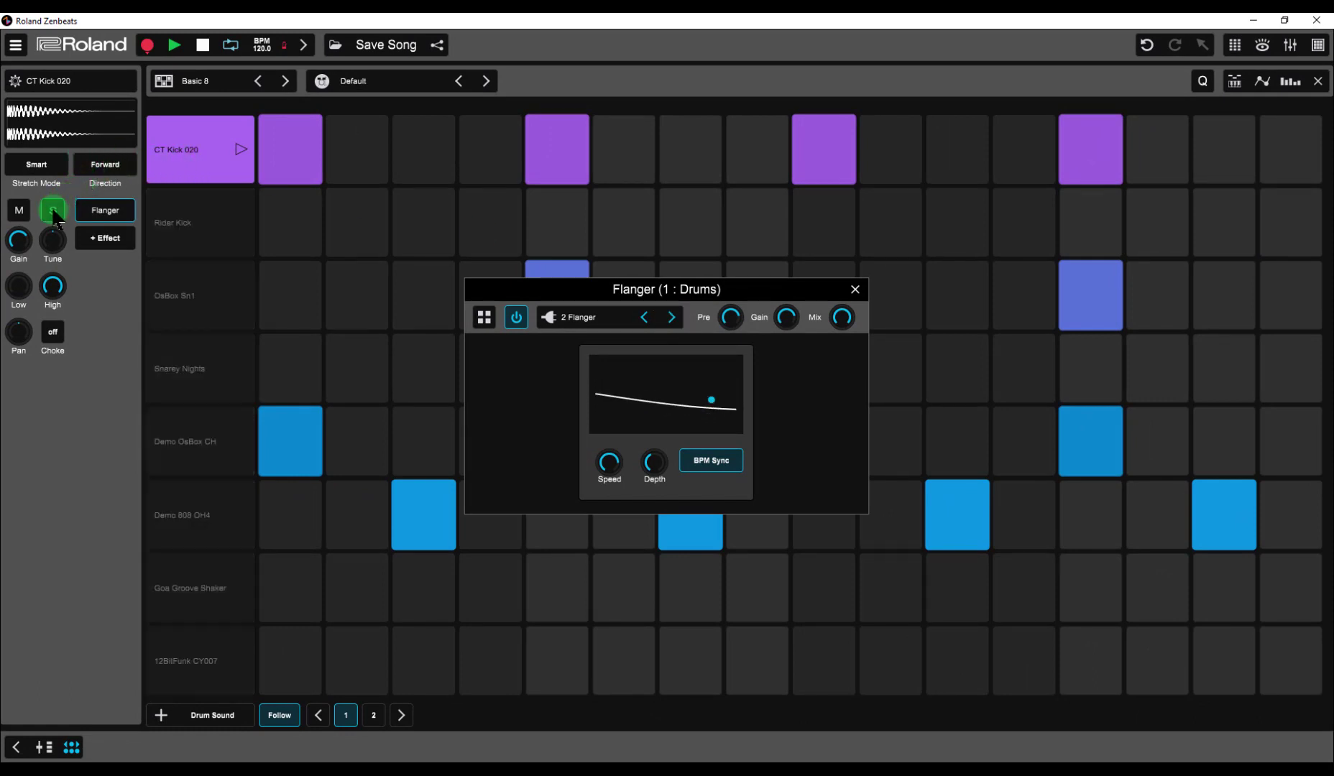
left_click(173, 47)
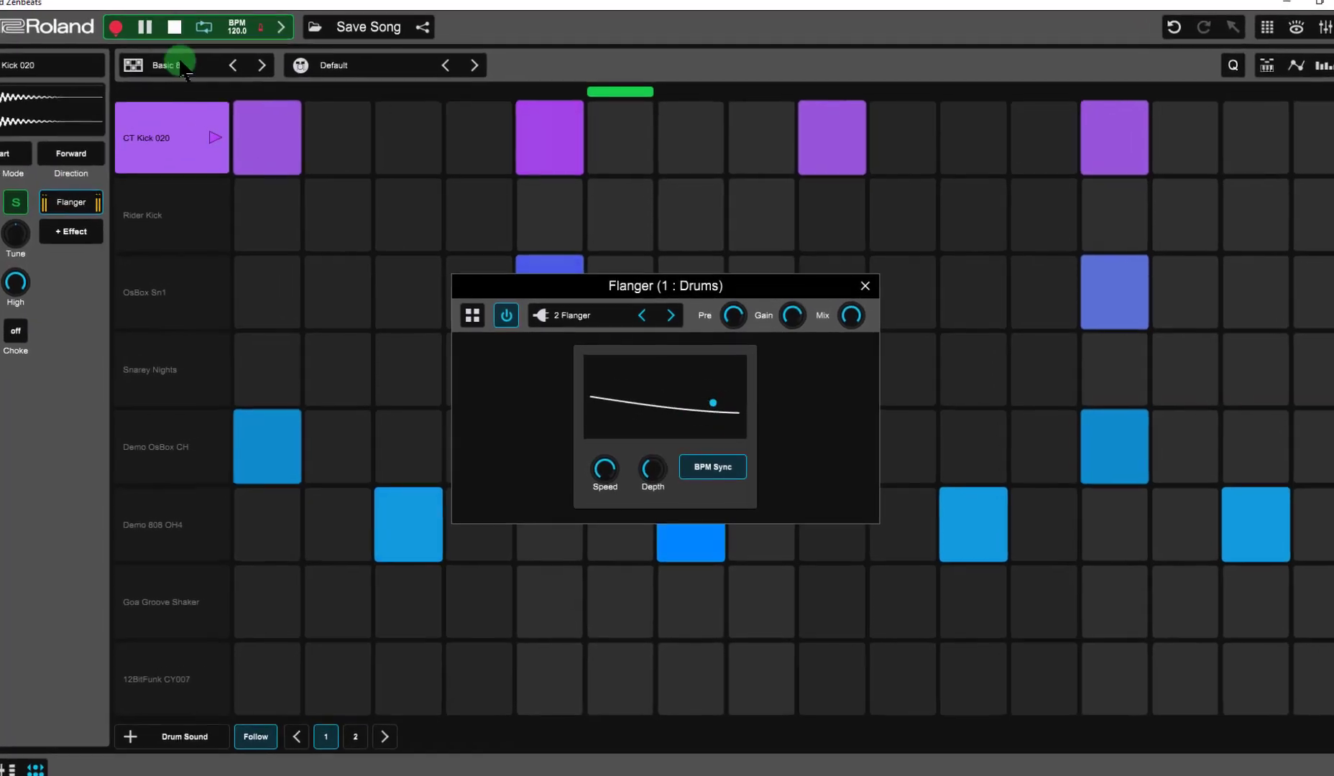
left_click(518, 319)
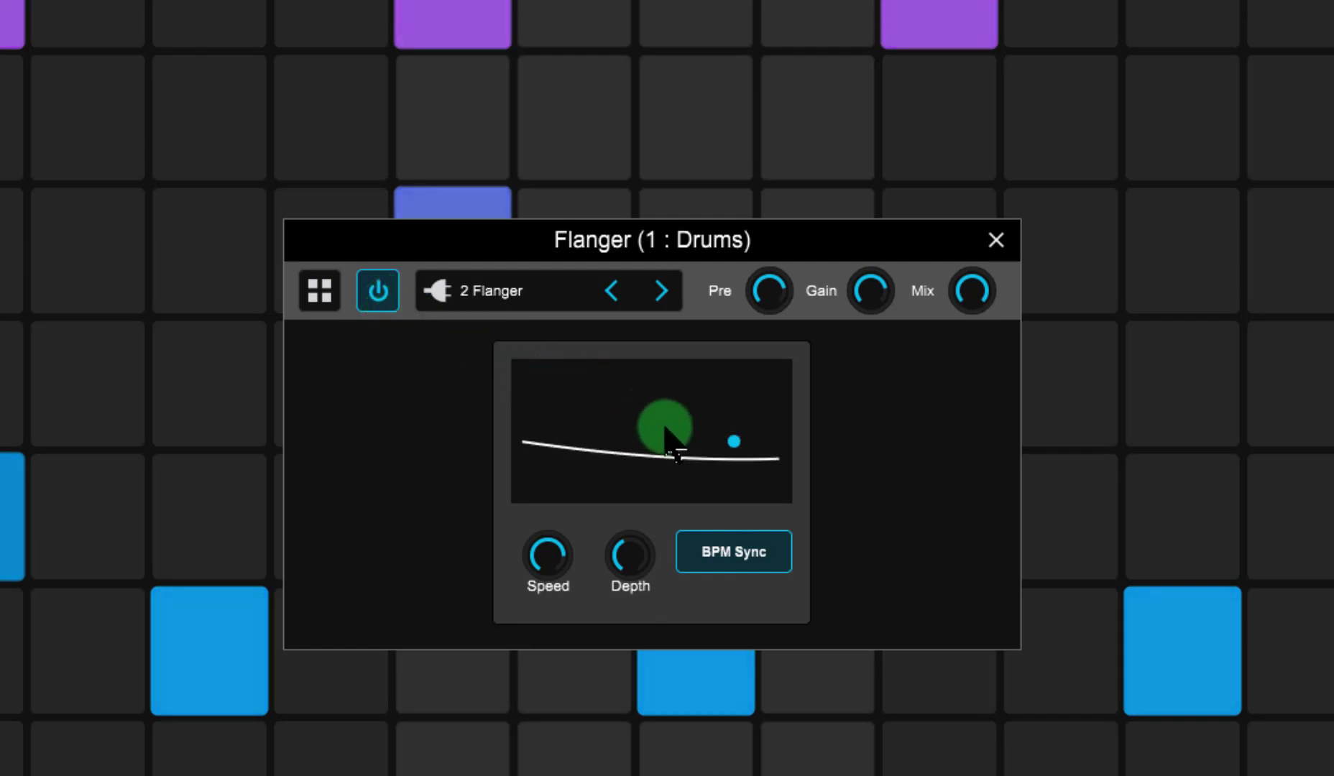
- Lower the Flanger's depth while the pattern plays, close the effect window and stop playback
mouse_move(740, 453)
left_mouse_down()
mouse_move(752, 431)
mouse_move(740, 476)
left_mouse_up()
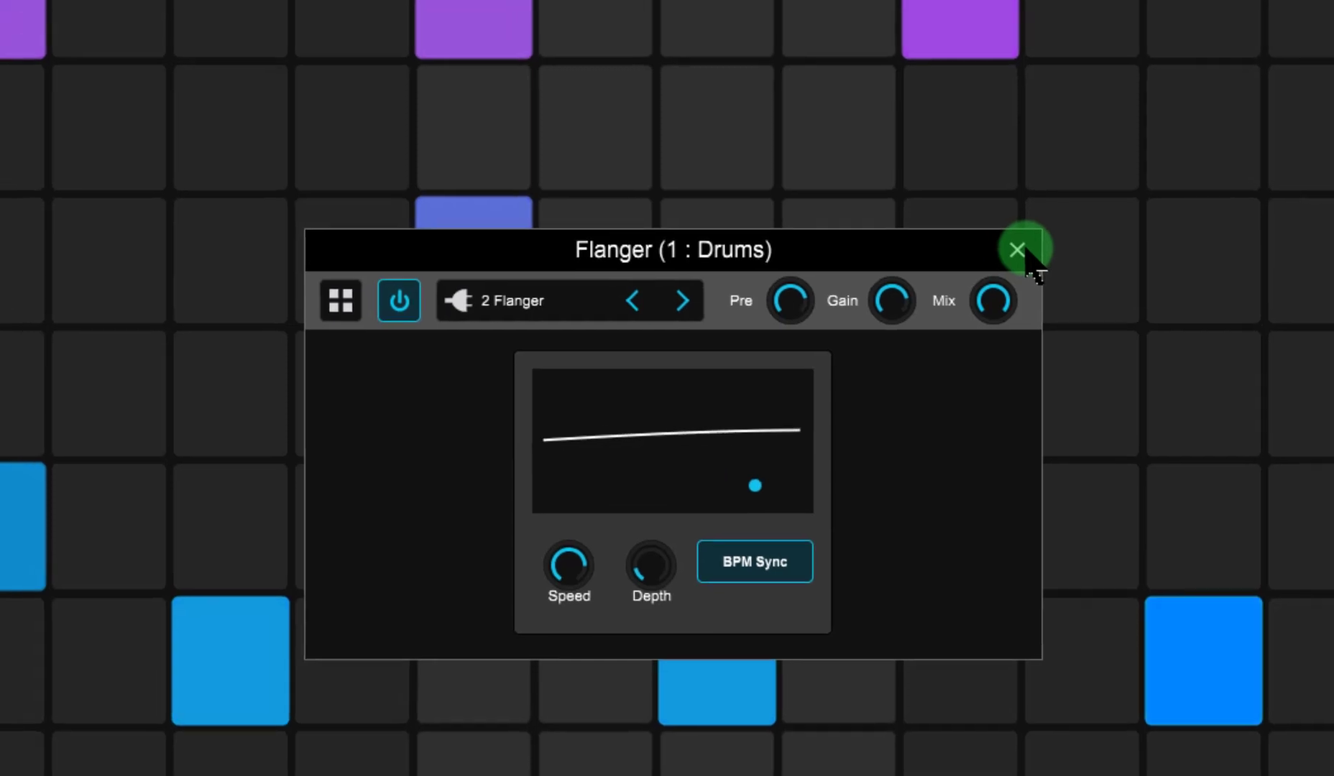
left_click(998, 241)
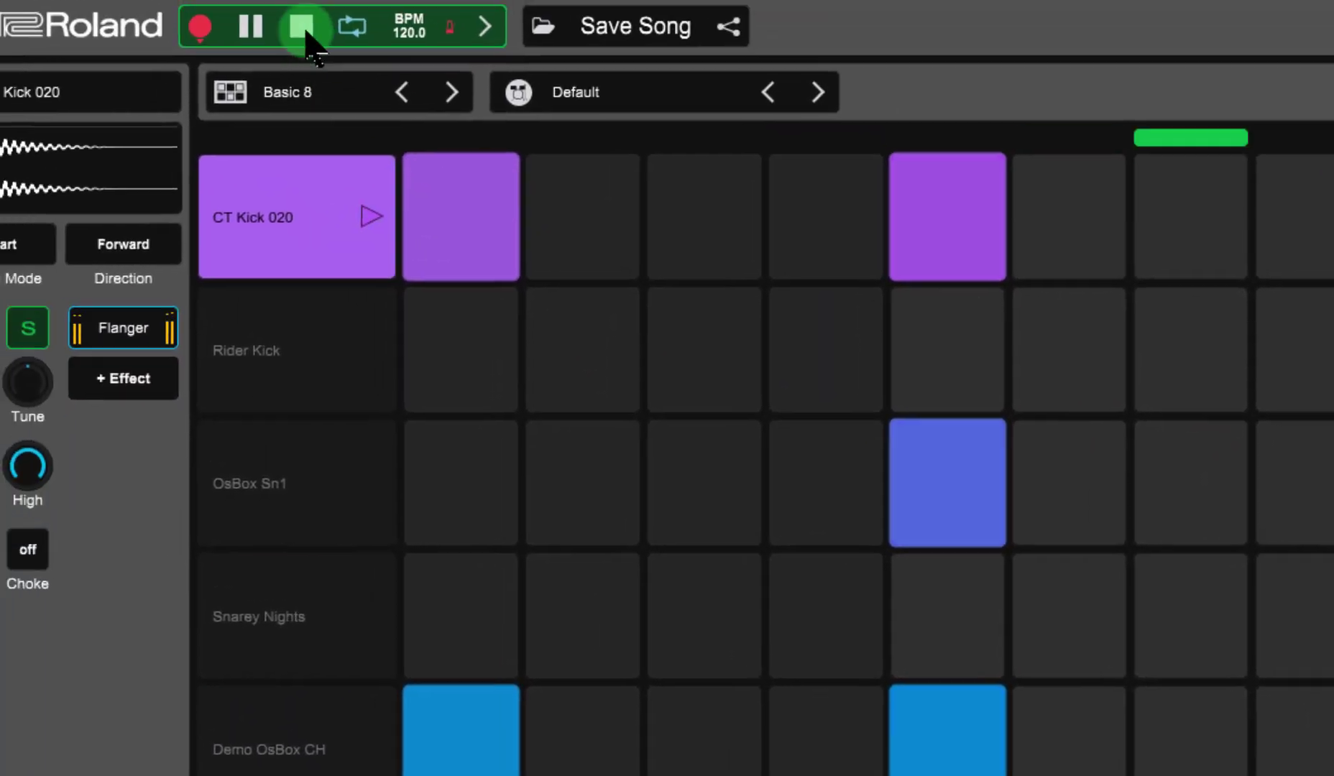
left_click(297, 36)
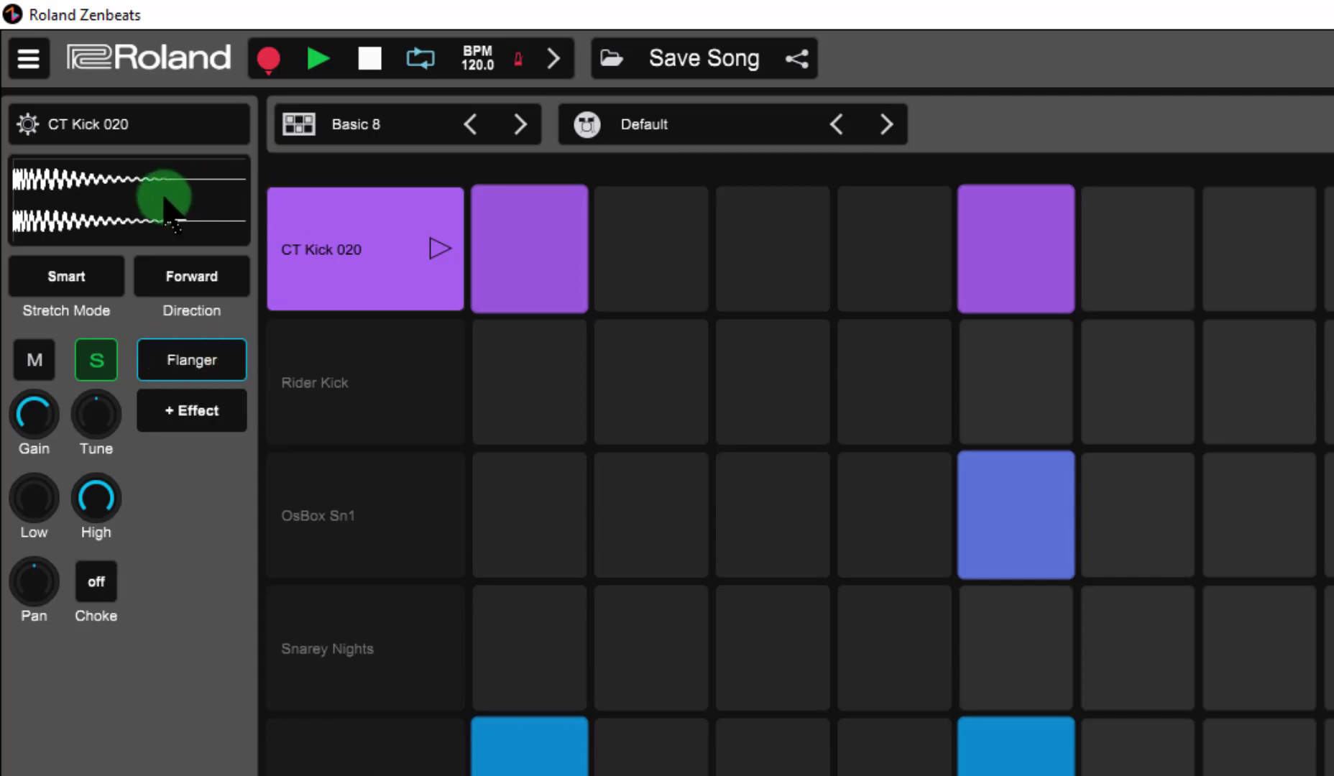
- Unsolo the kick and audition the full pattern, briefly soloing the kick again for comparison before stopping playback
left_click(97, 363)
left_click(97, 361)
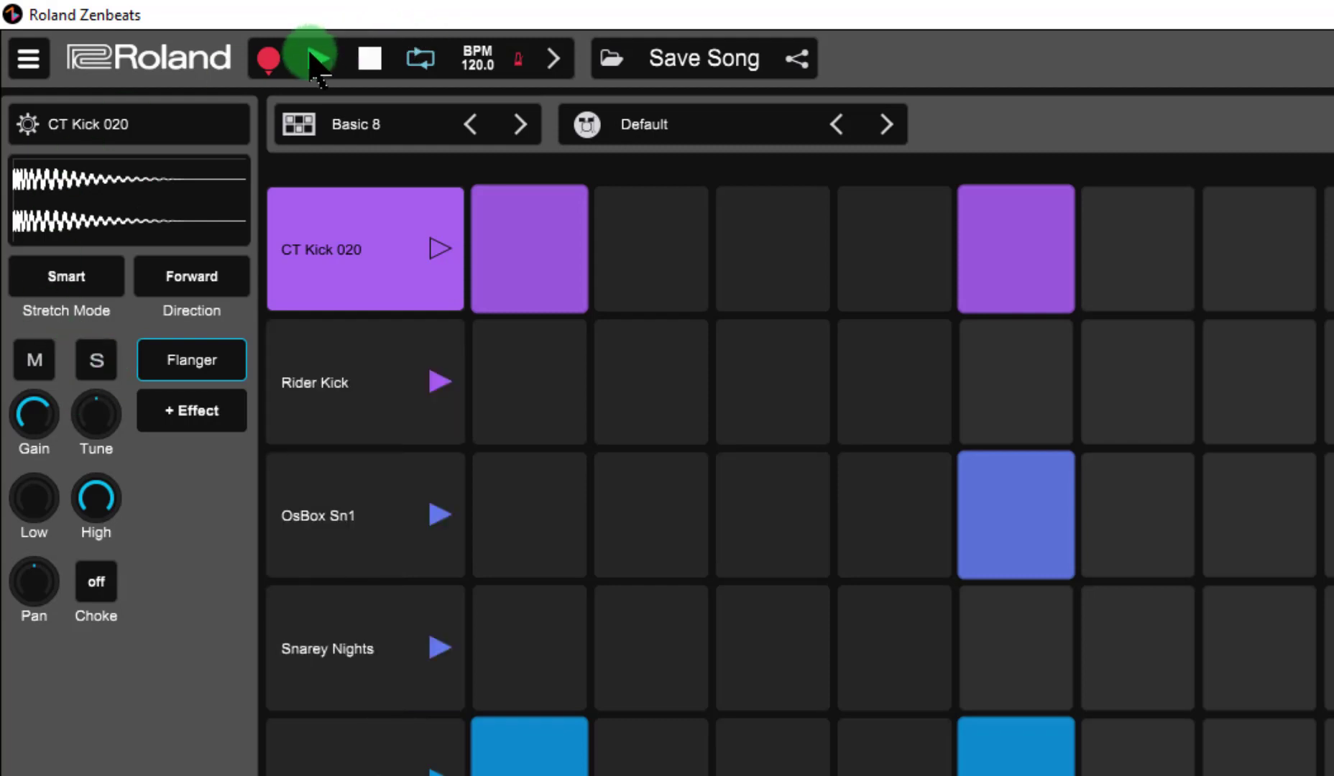
left_click(317, 61)
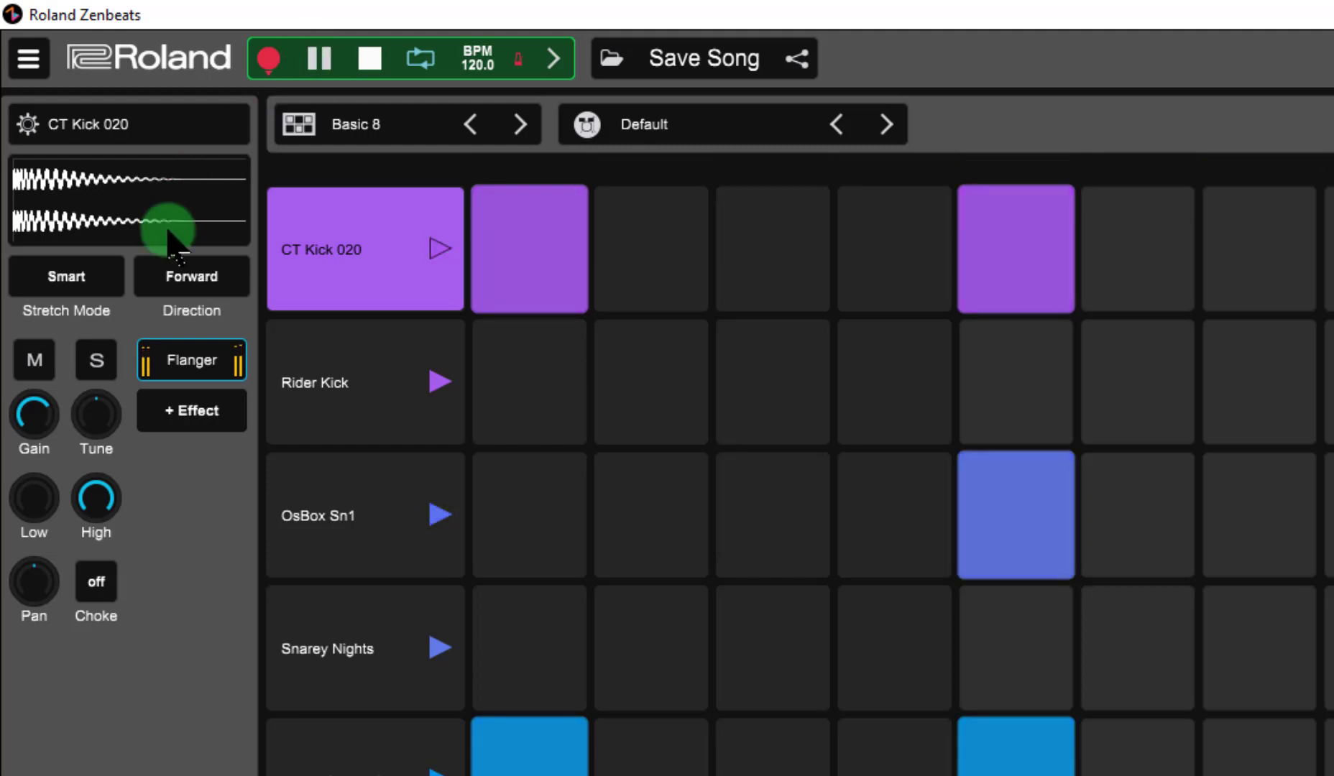
left_click(96, 359)
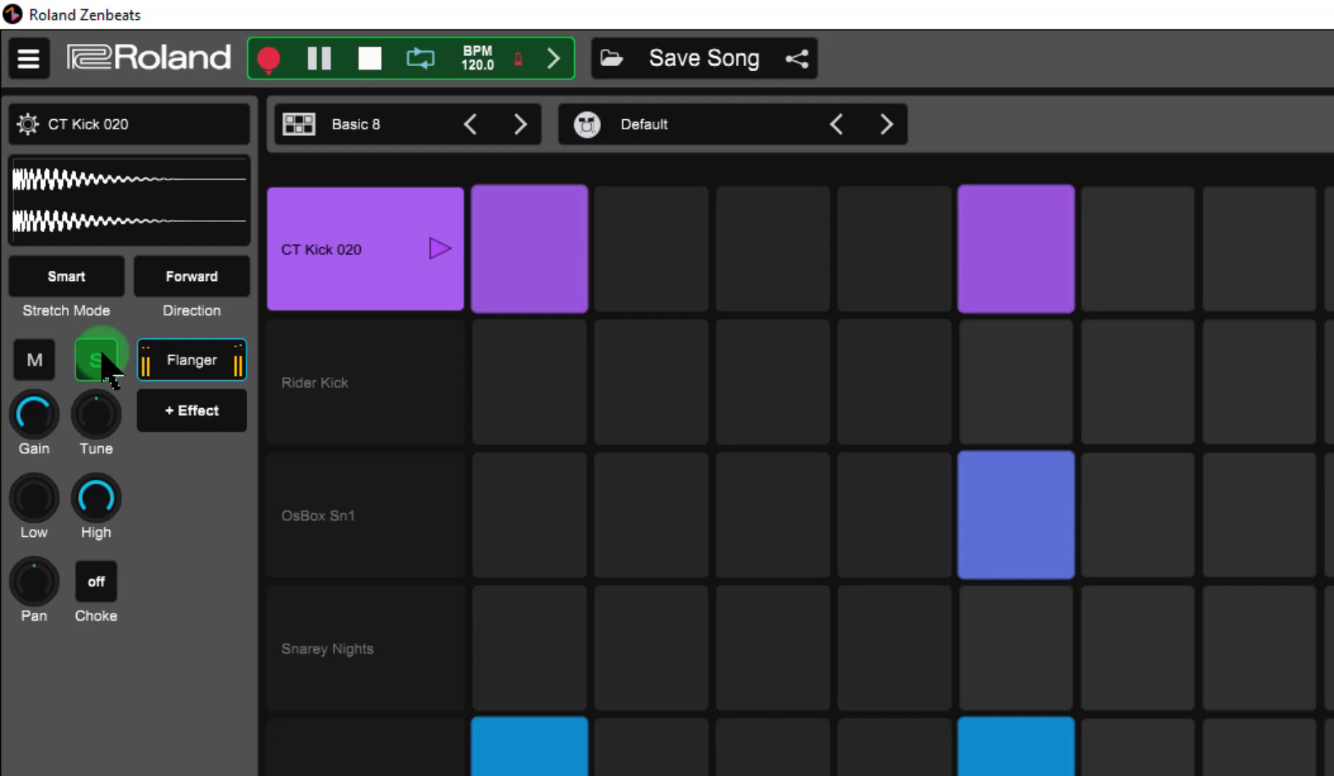
left_click(101, 362)
left_click(325, 66)
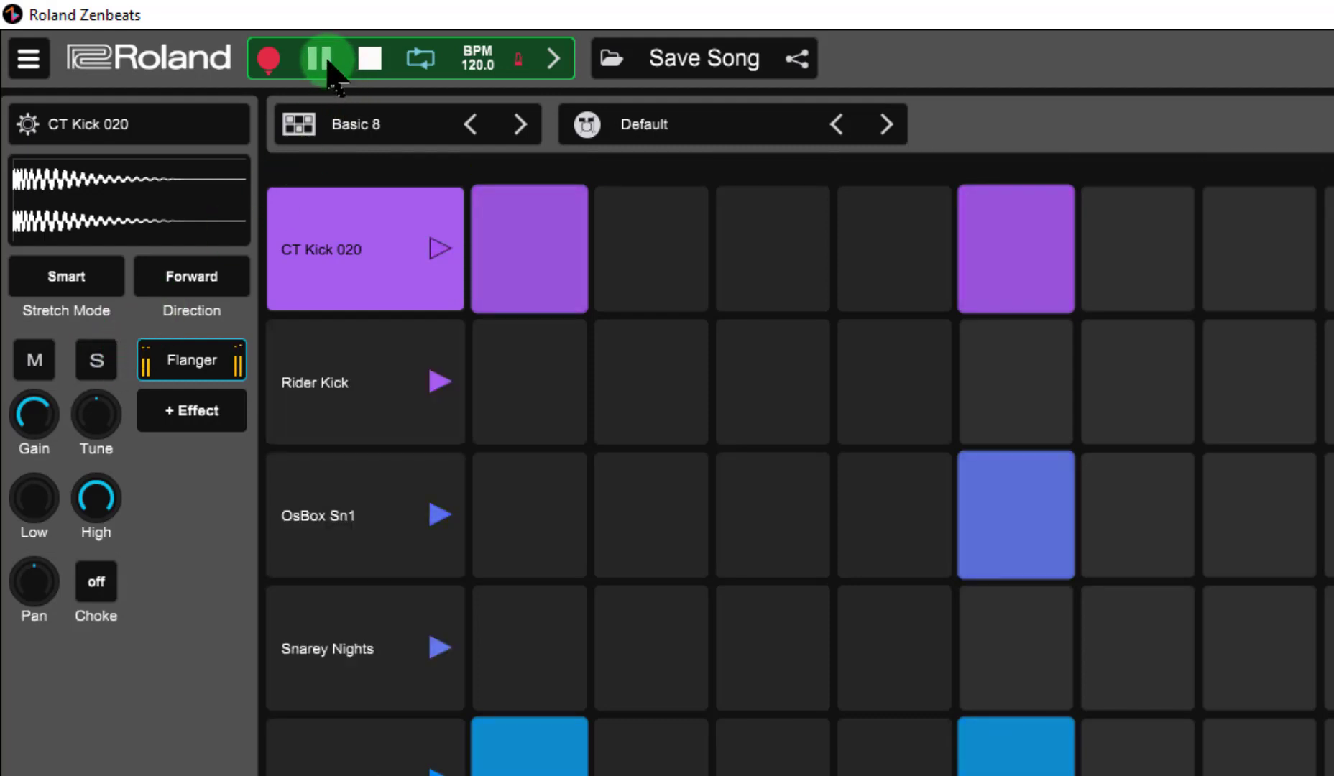
left_click(327, 61)
left_click(380, 59)
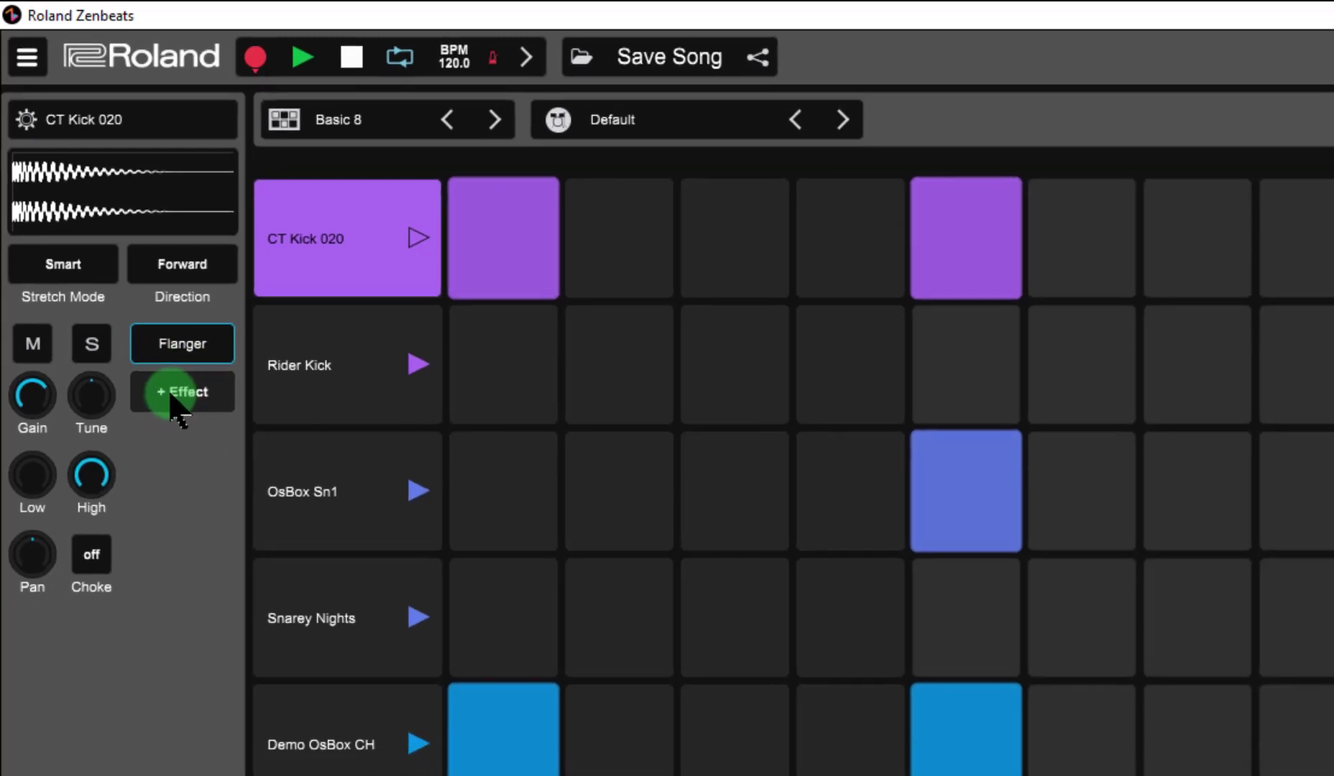
- Add an Equalizer to CT Kick 020, boost its low band below 100 Hz, lower the third band's gain and audition it
left_click(188, 420)
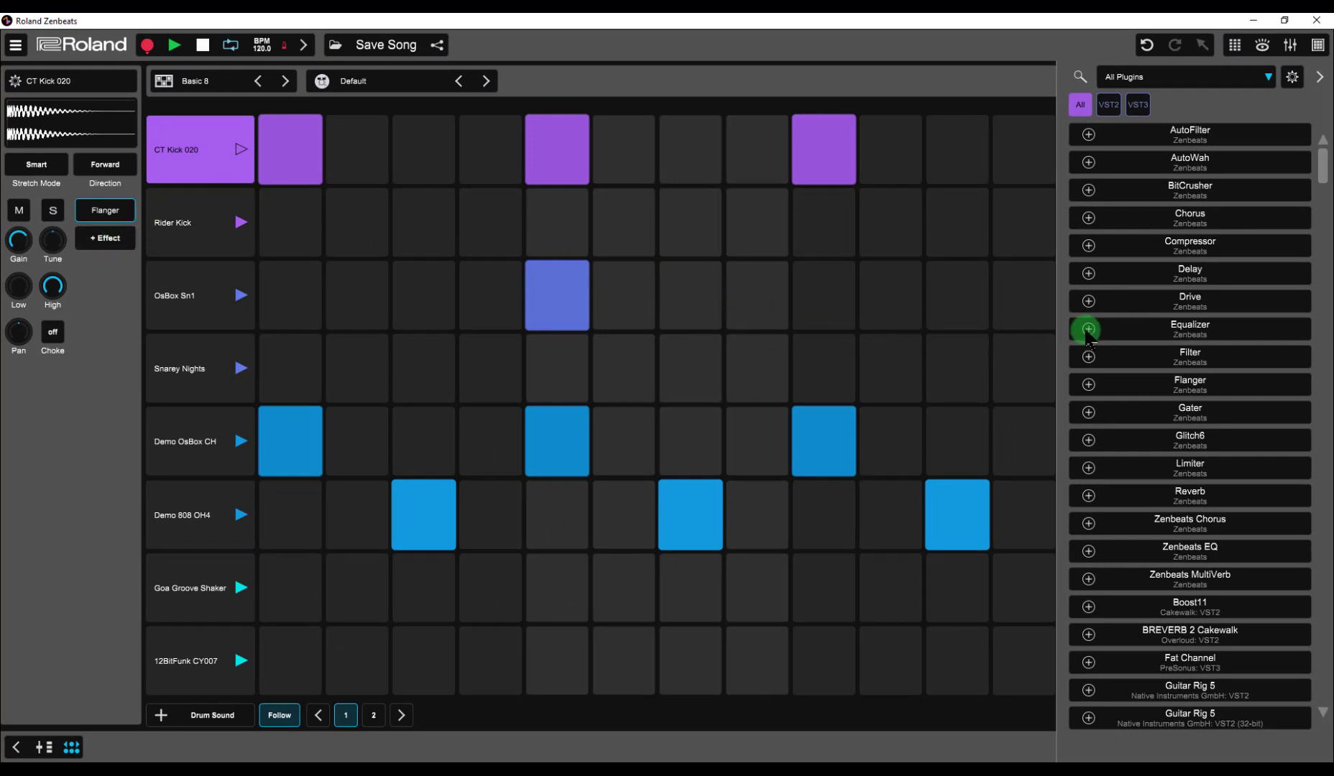
left_click(1088, 329)
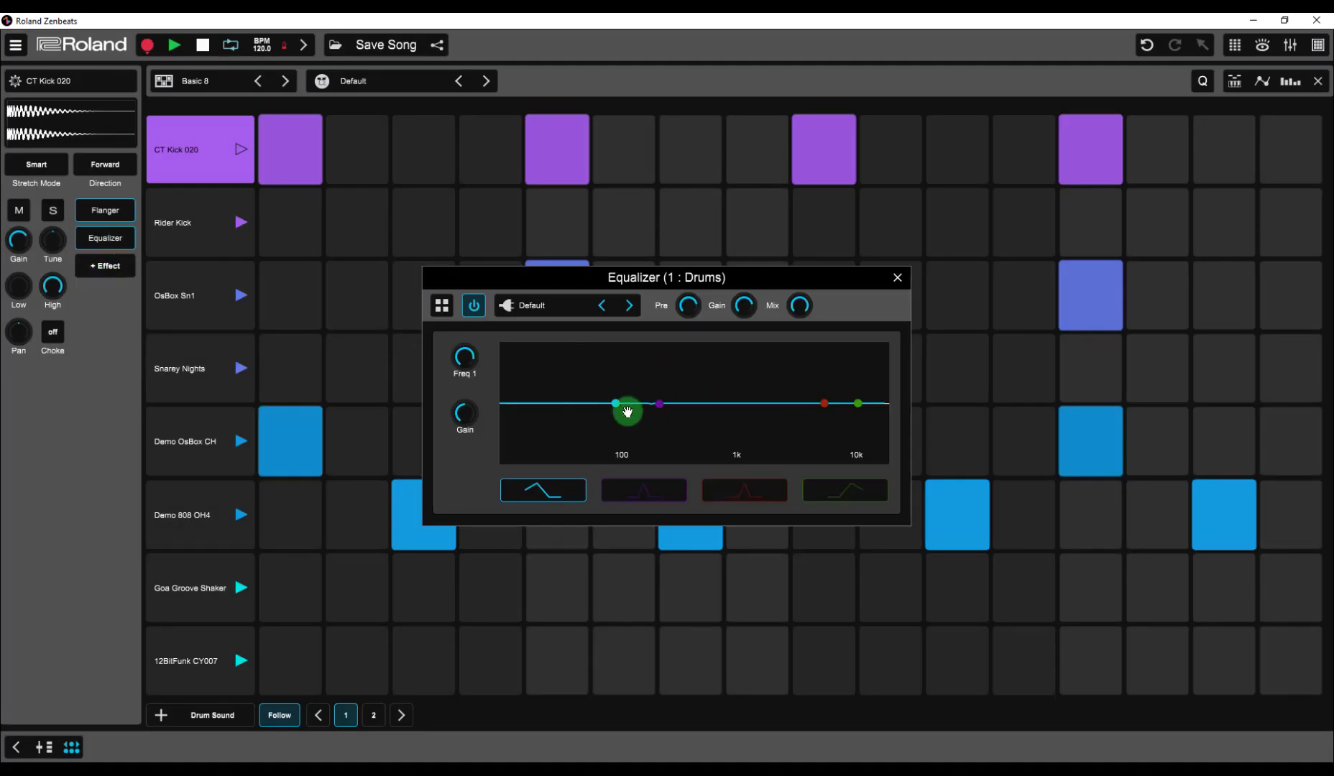
left_click_drag(615, 403, 581, 394)
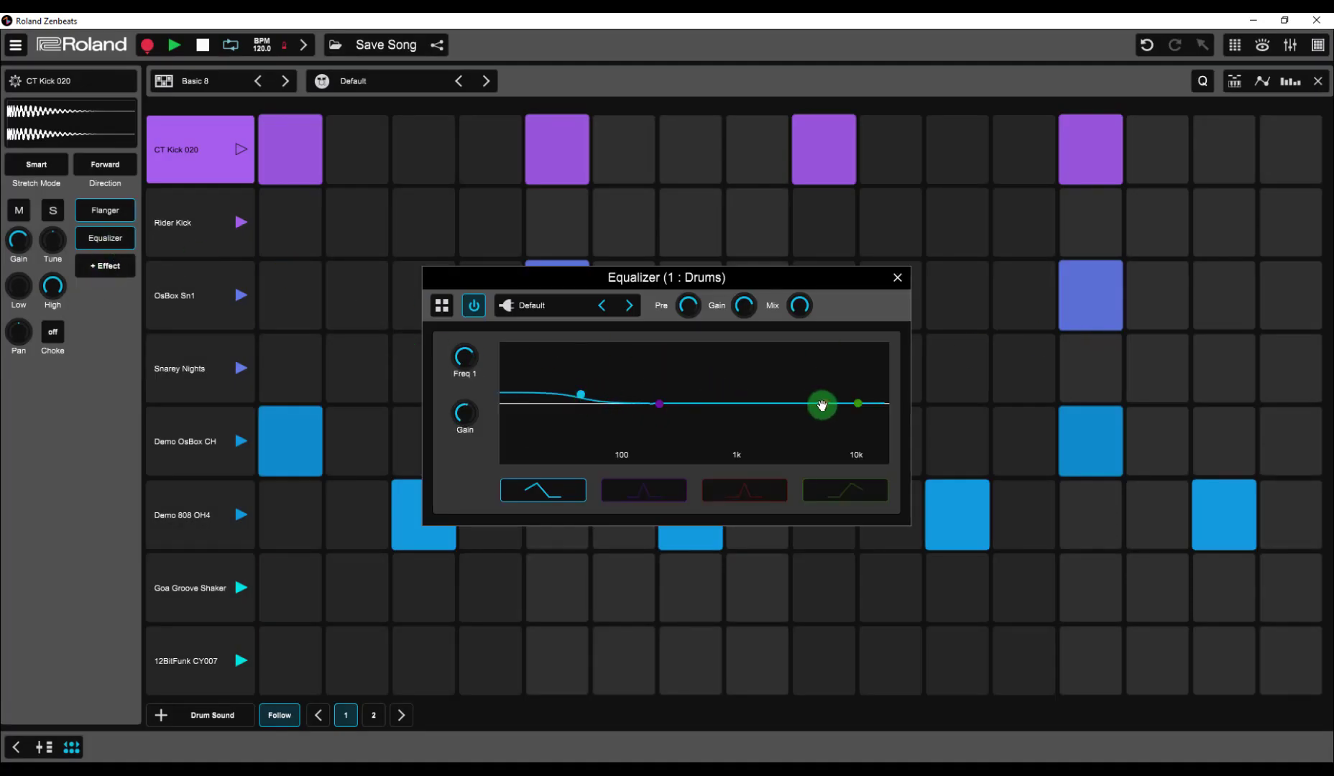
left_click_drag(824, 403, 805, 436)
left_click(175, 45)
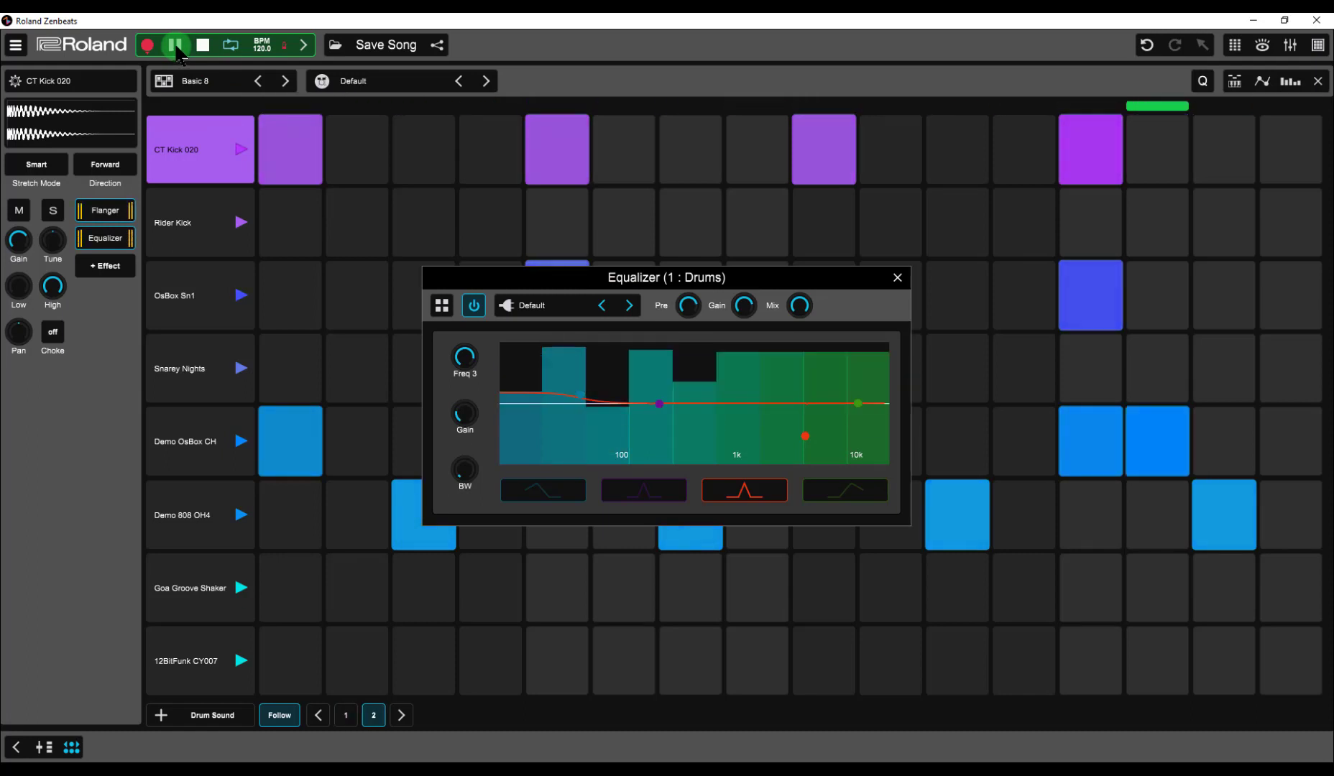
left_click(202, 46)
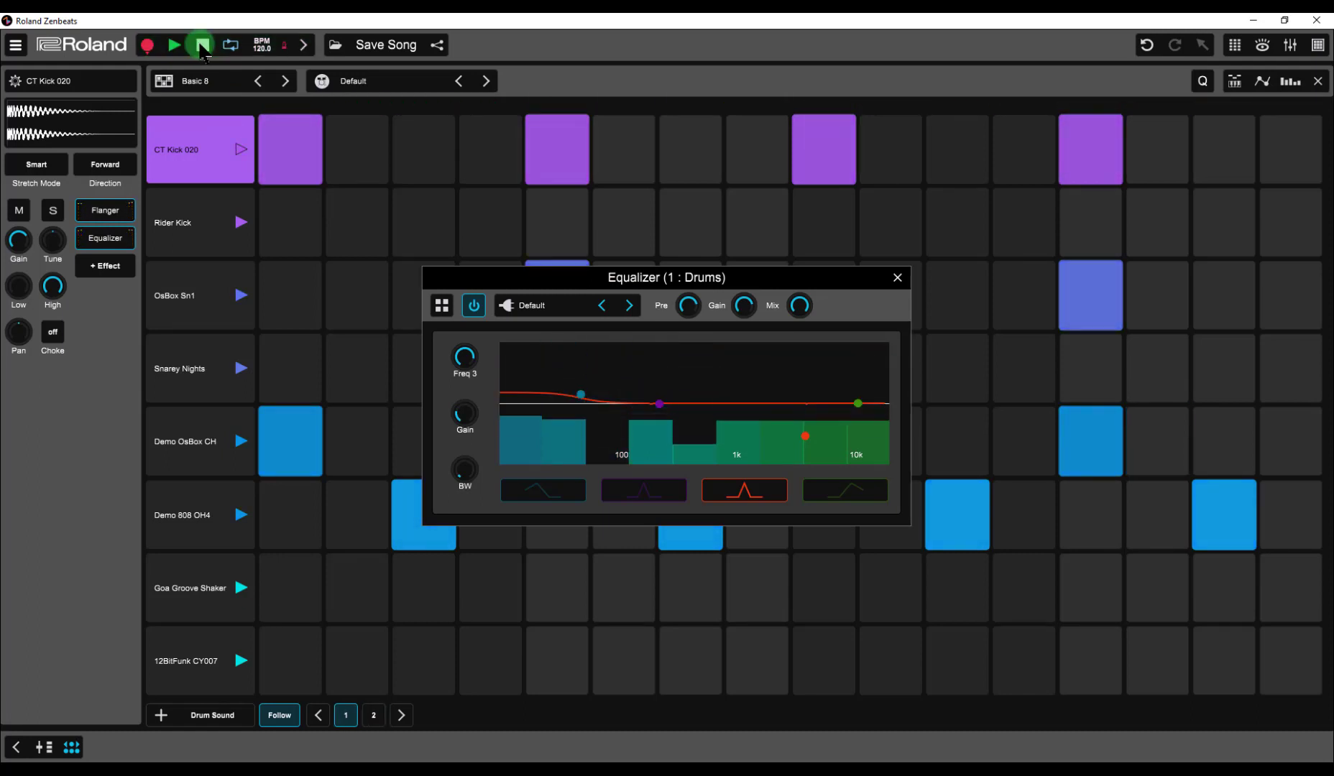
- Reorder the kick's effects by removing the Flanger and adding a new one after the Equalizer
left_click(112, 238)
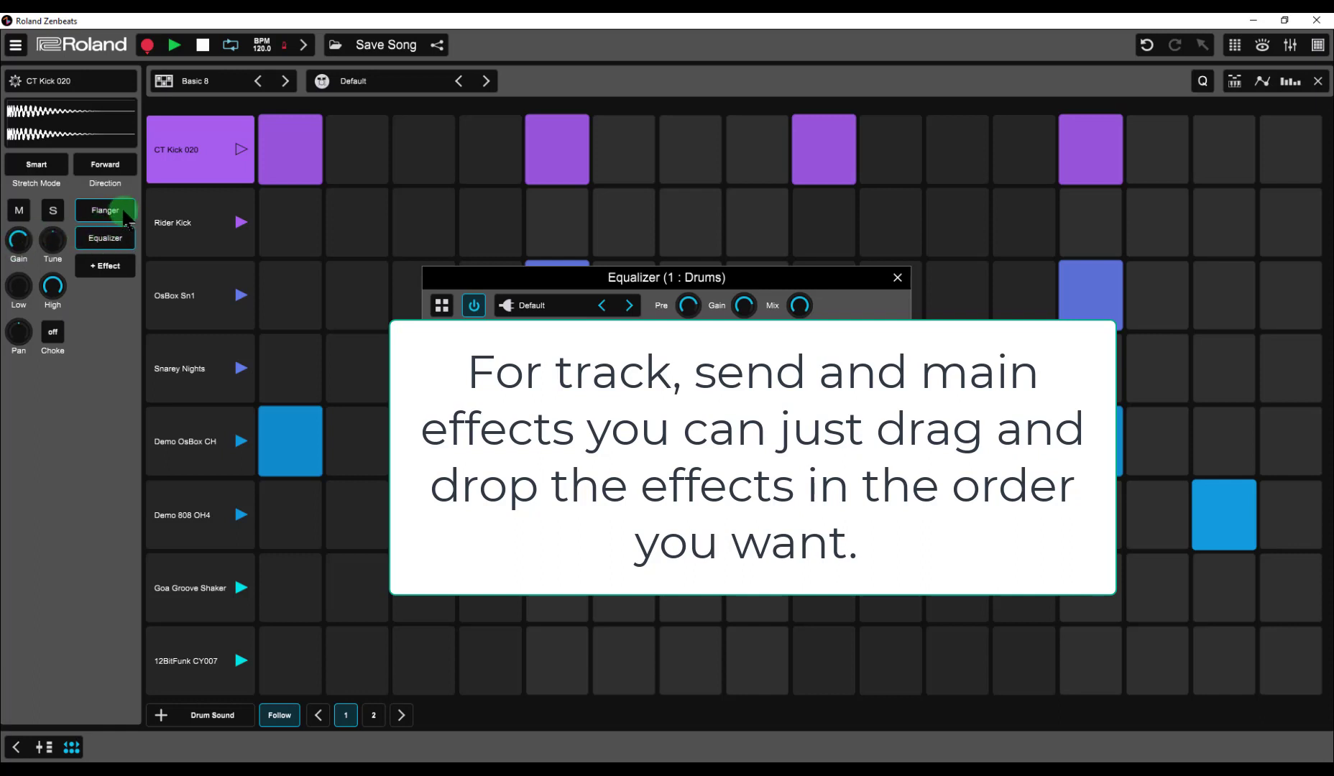
left_click_drag(127, 217, 189, 245)
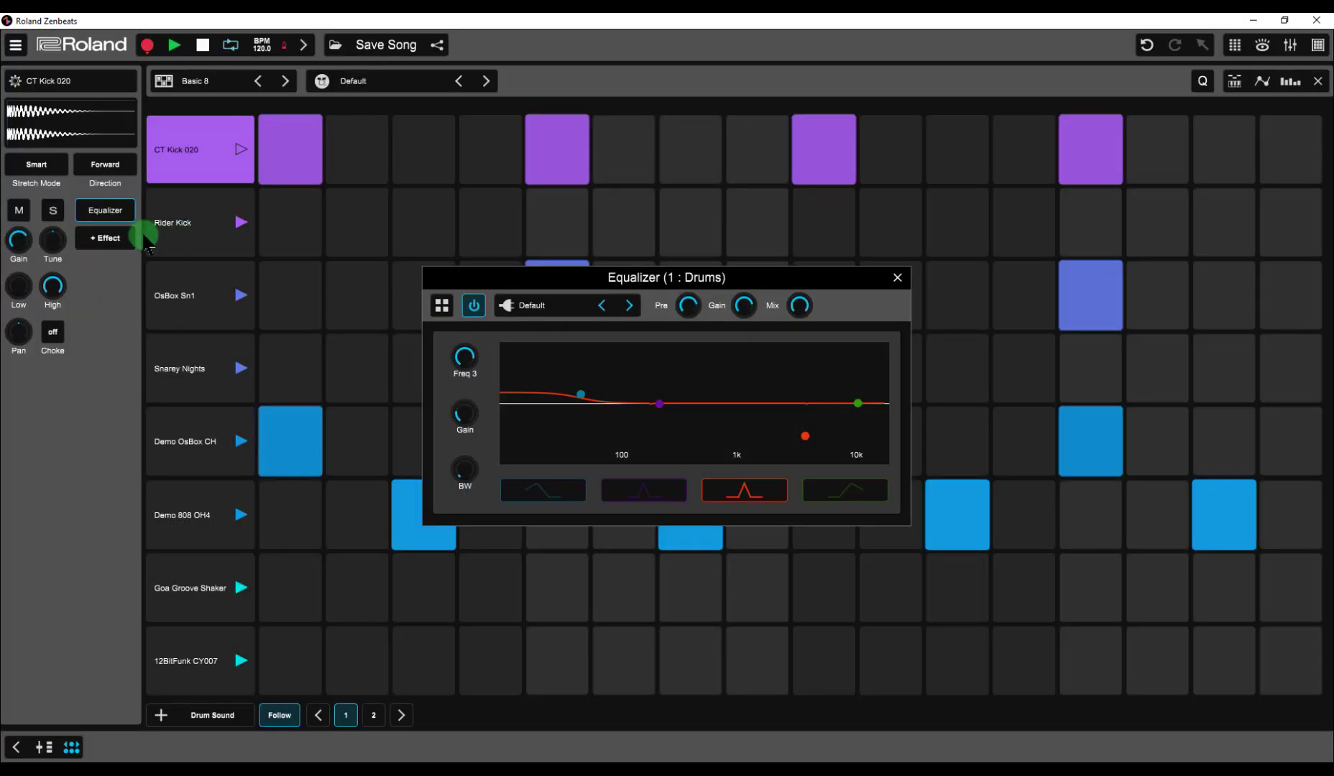
left_click(105, 237)
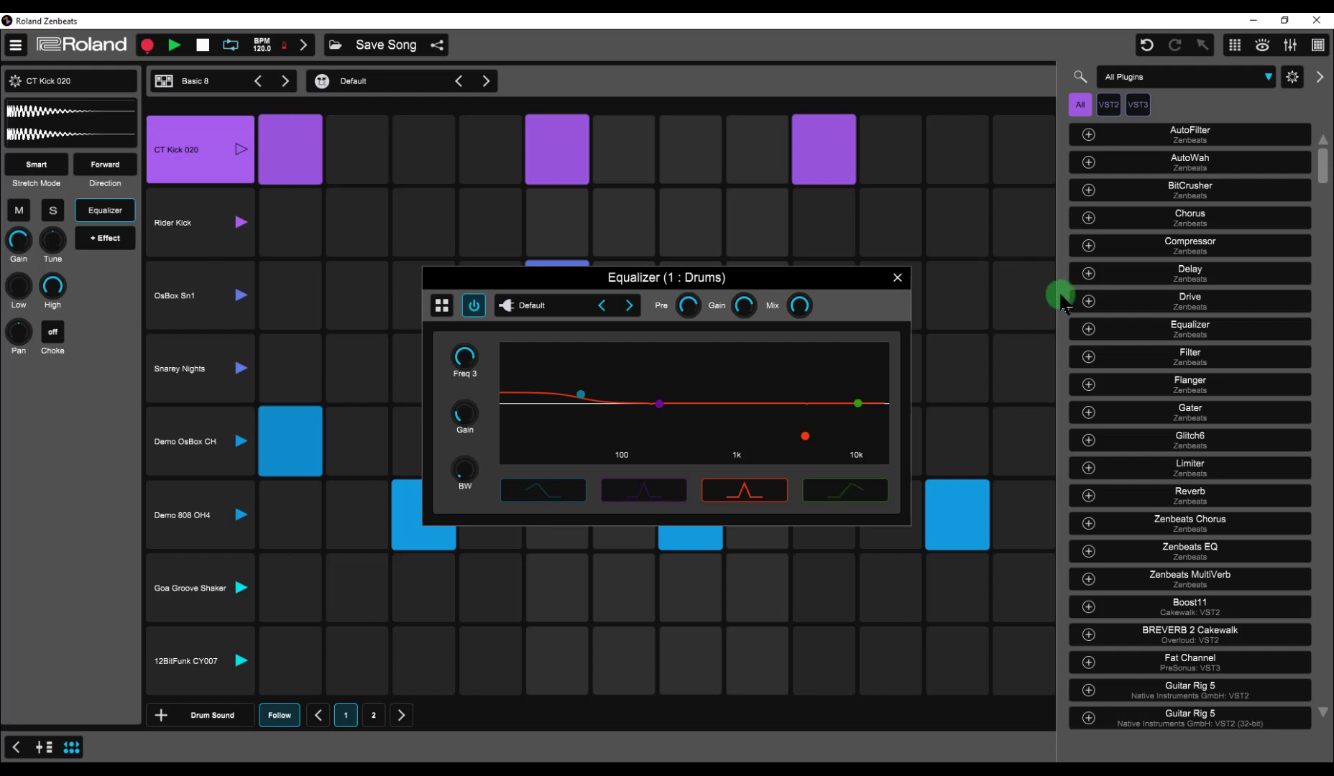
left_click(1089, 384)
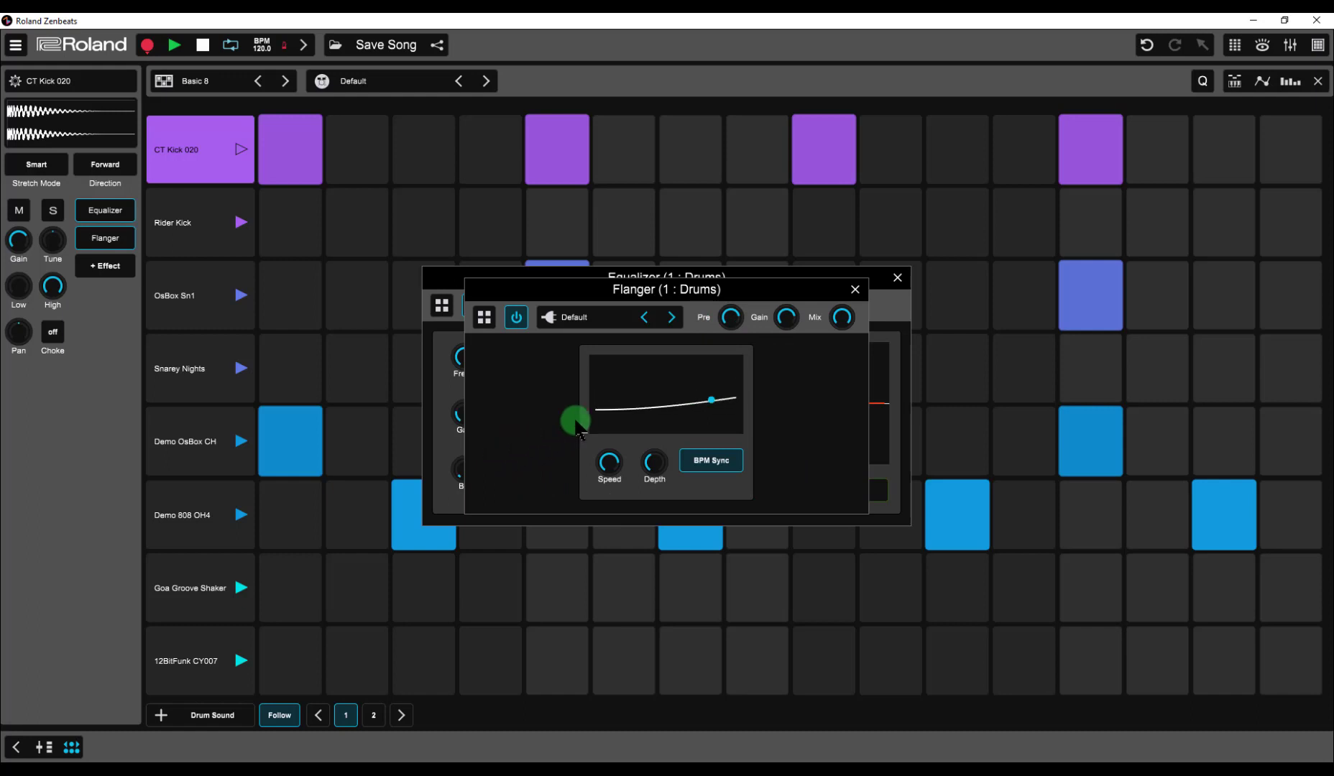
- Load the 2 Flanger preset on the kick's Flanger, adjust its curve point, and close the Flanger and Equalizer windows
left_click(672, 317)
left_click(673, 317)
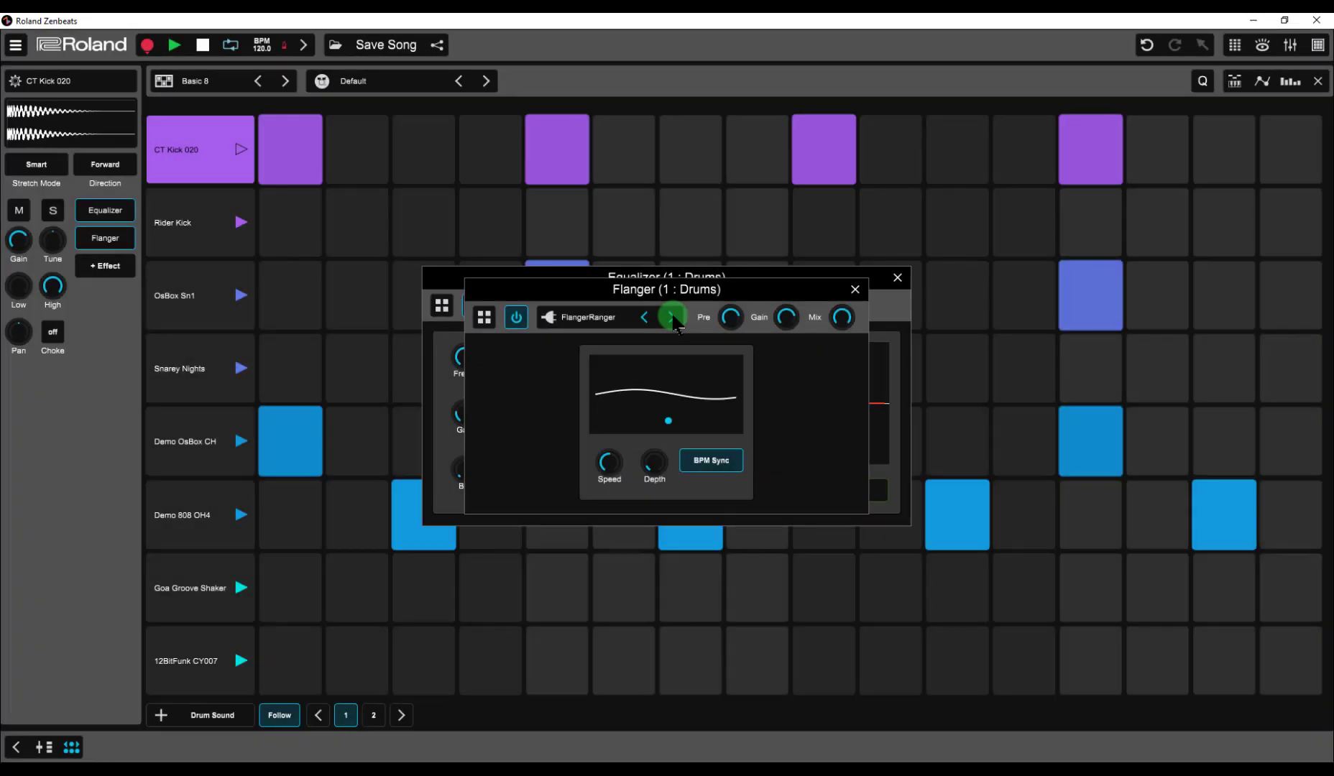
left_click(672, 317)
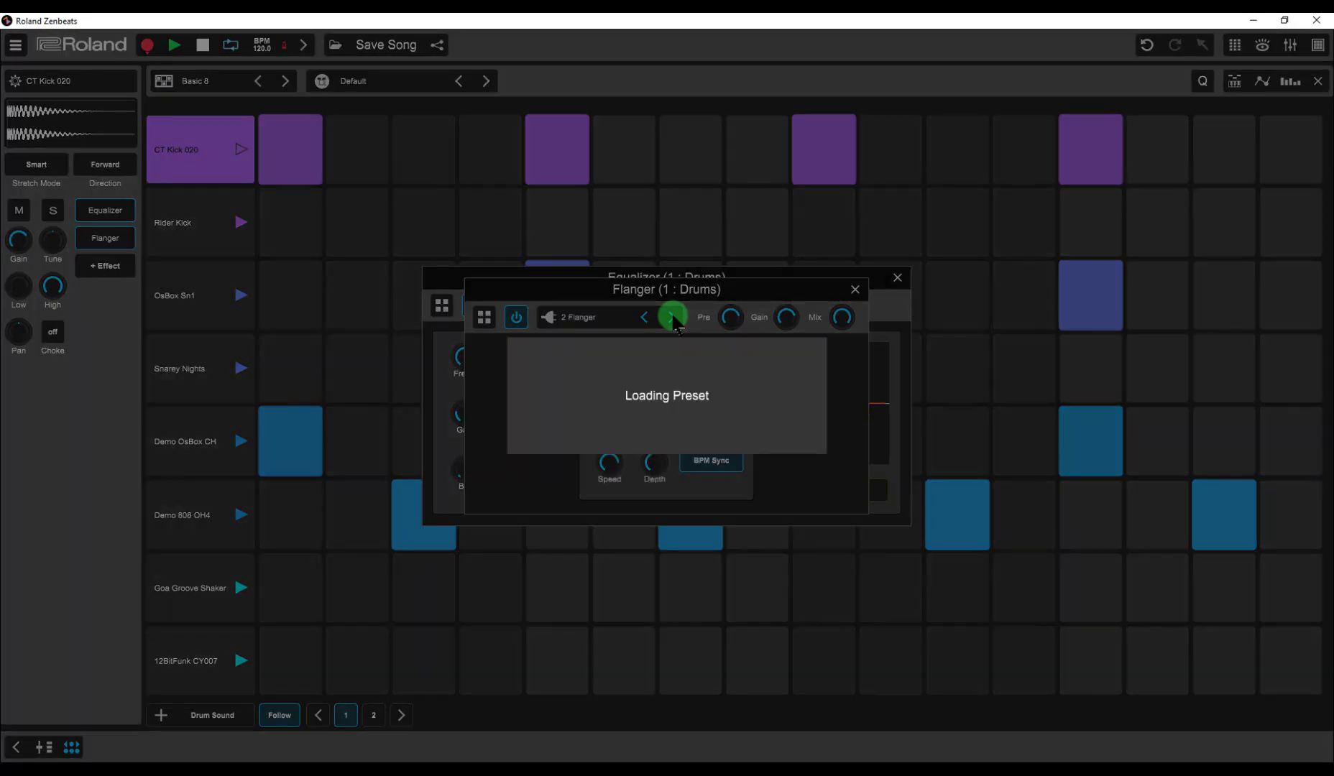
left_click_drag(702, 394, 701, 418)
left_click(855, 290)
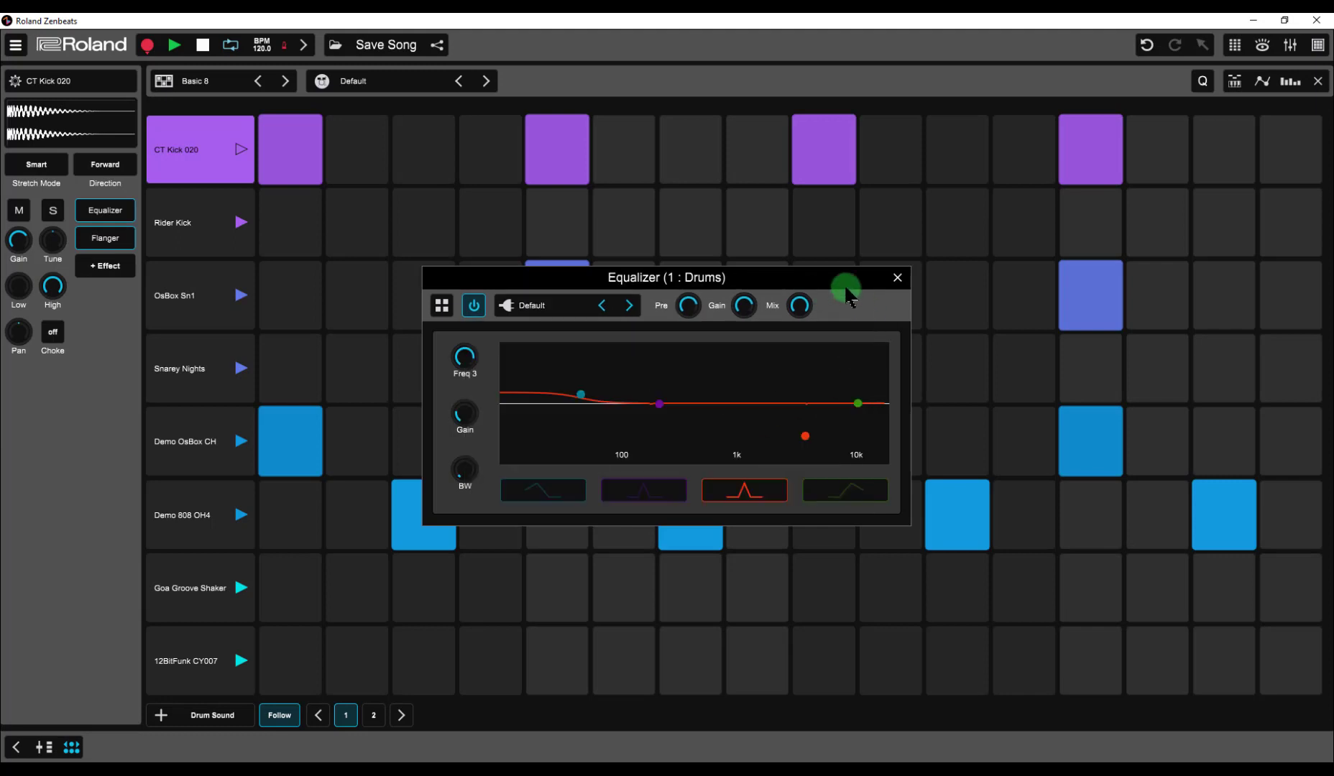
left_click(897, 280)
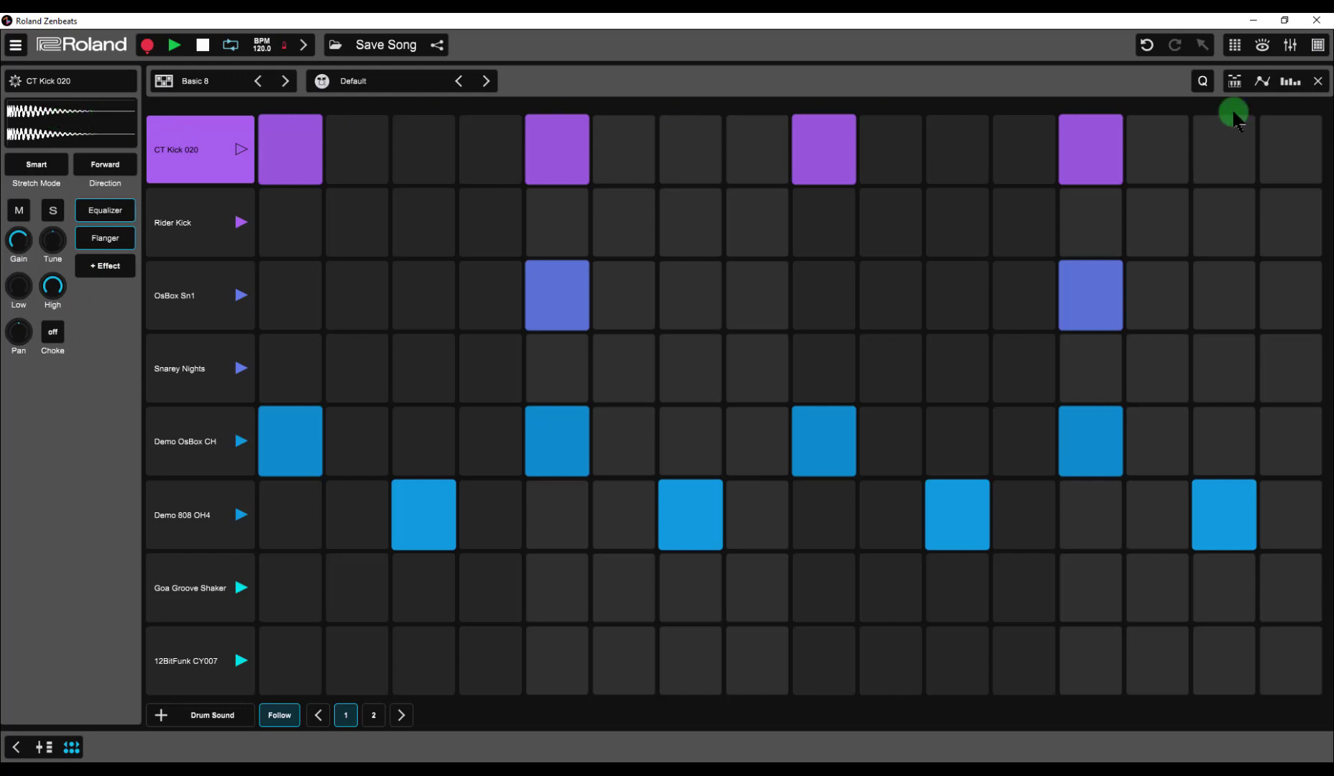
- Close the drum pattern editor and add a BitCrusher audio effect to the Drums track
left_click(1320, 81)
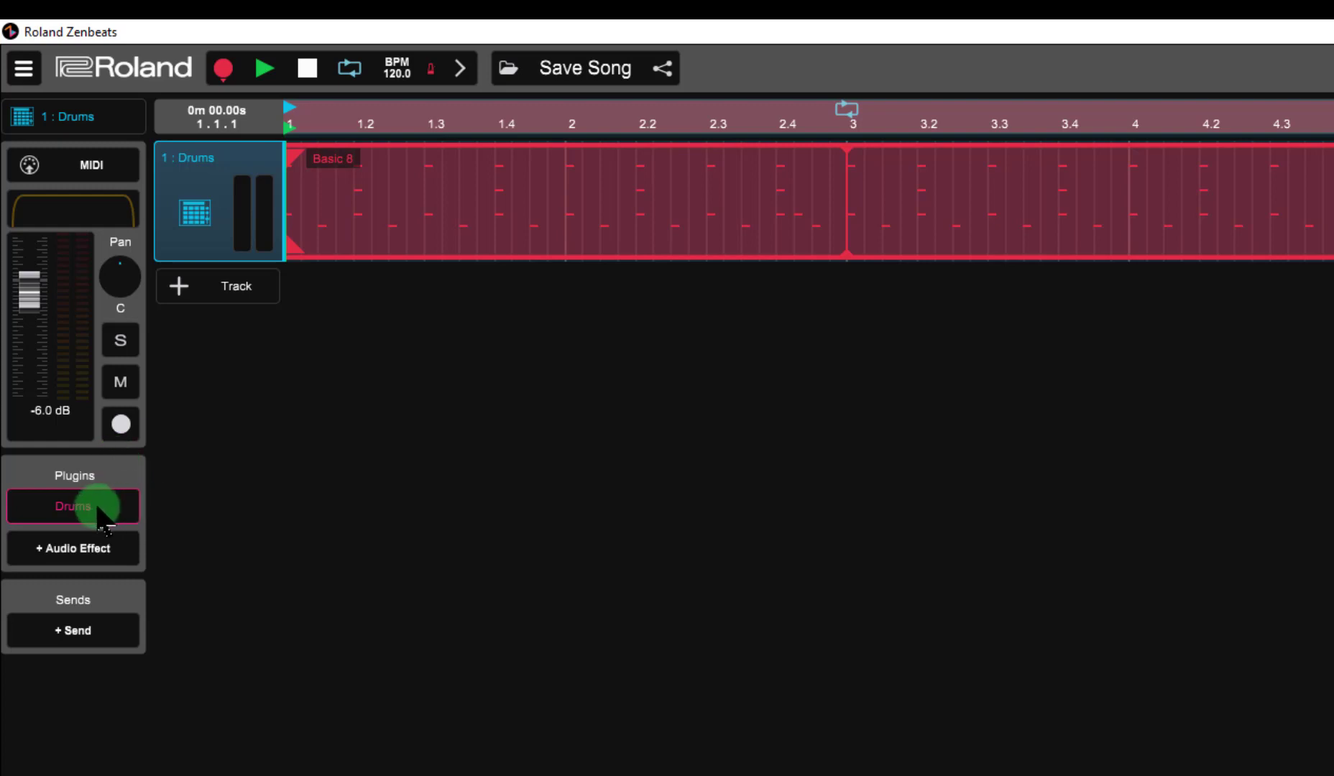
left_click(64, 554)
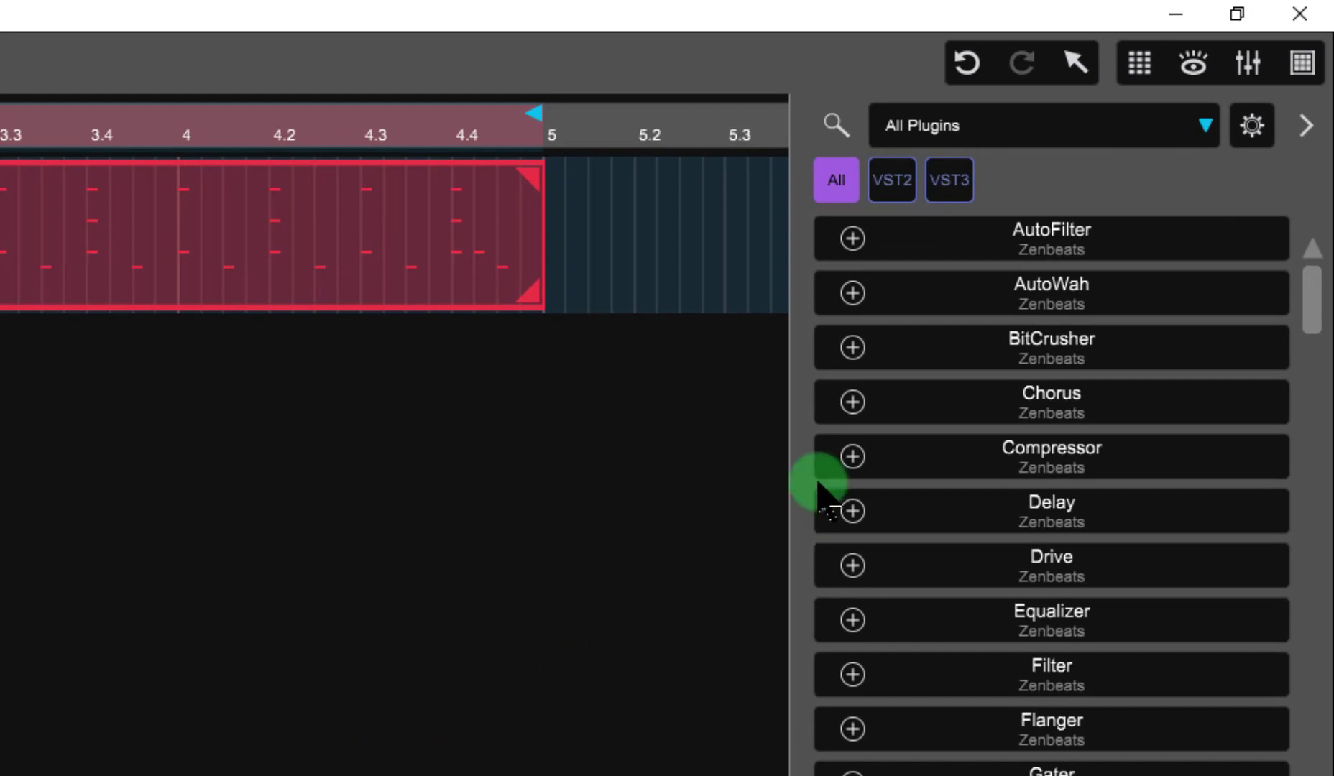
left_click(853, 347)
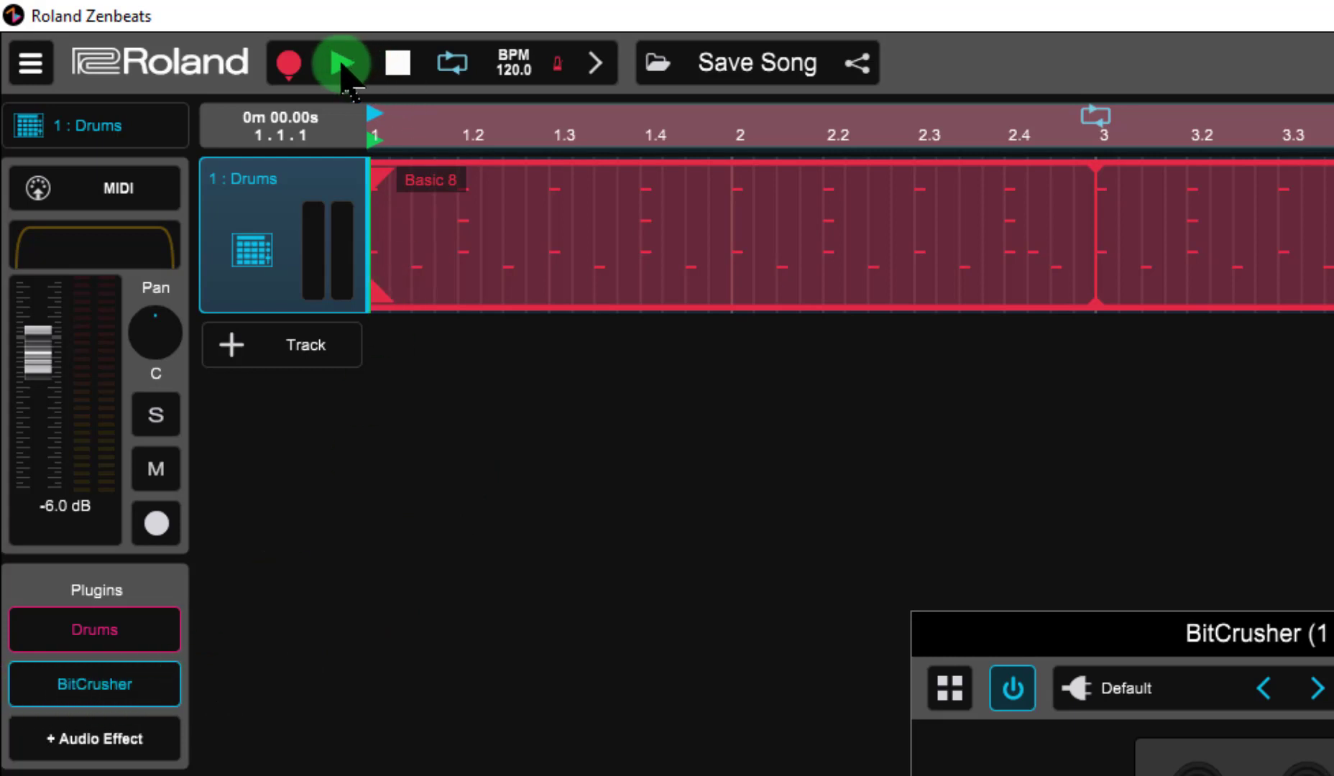
- Play the Drums track with the BitCrusher bypassed and re-enabled for comparison, then close its window and stop playback
left_click(342, 65)
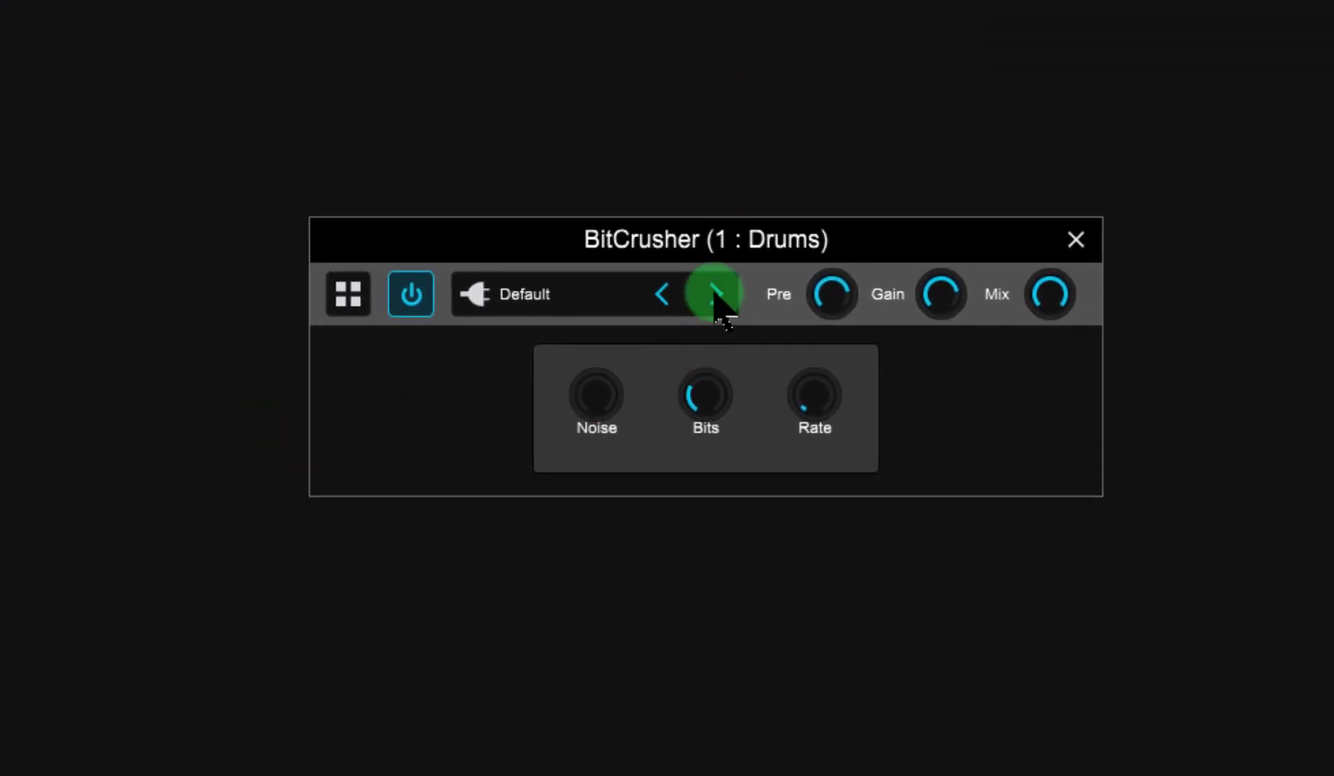
left_click(415, 299)
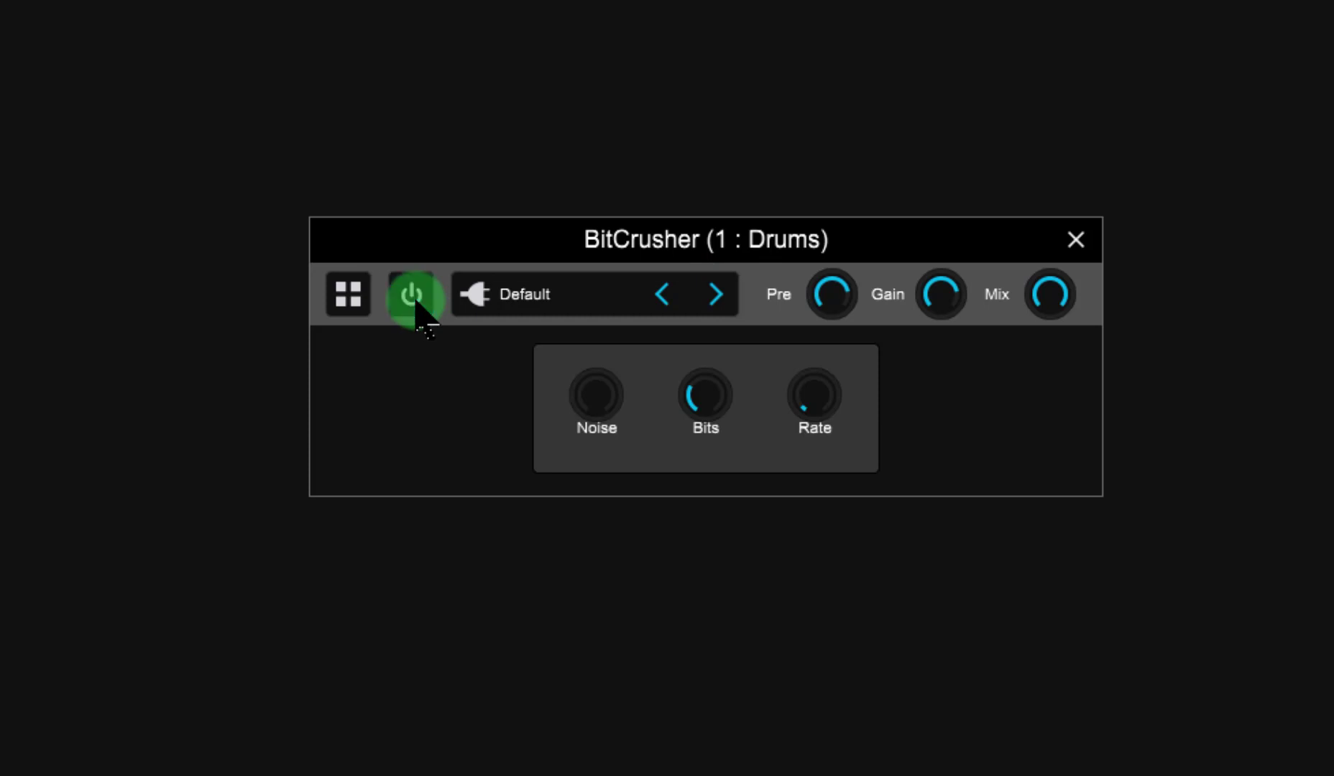
left_click(415, 299)
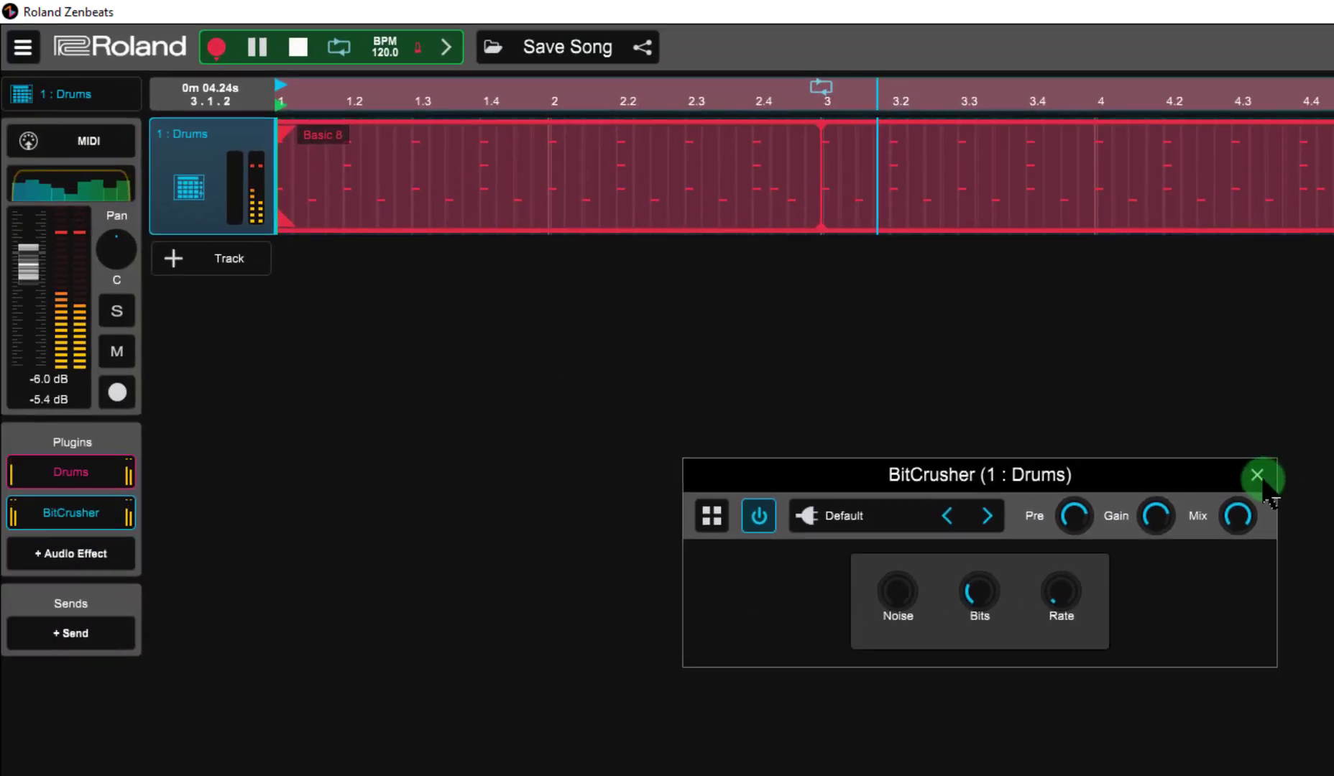
left_click(1257, 475)
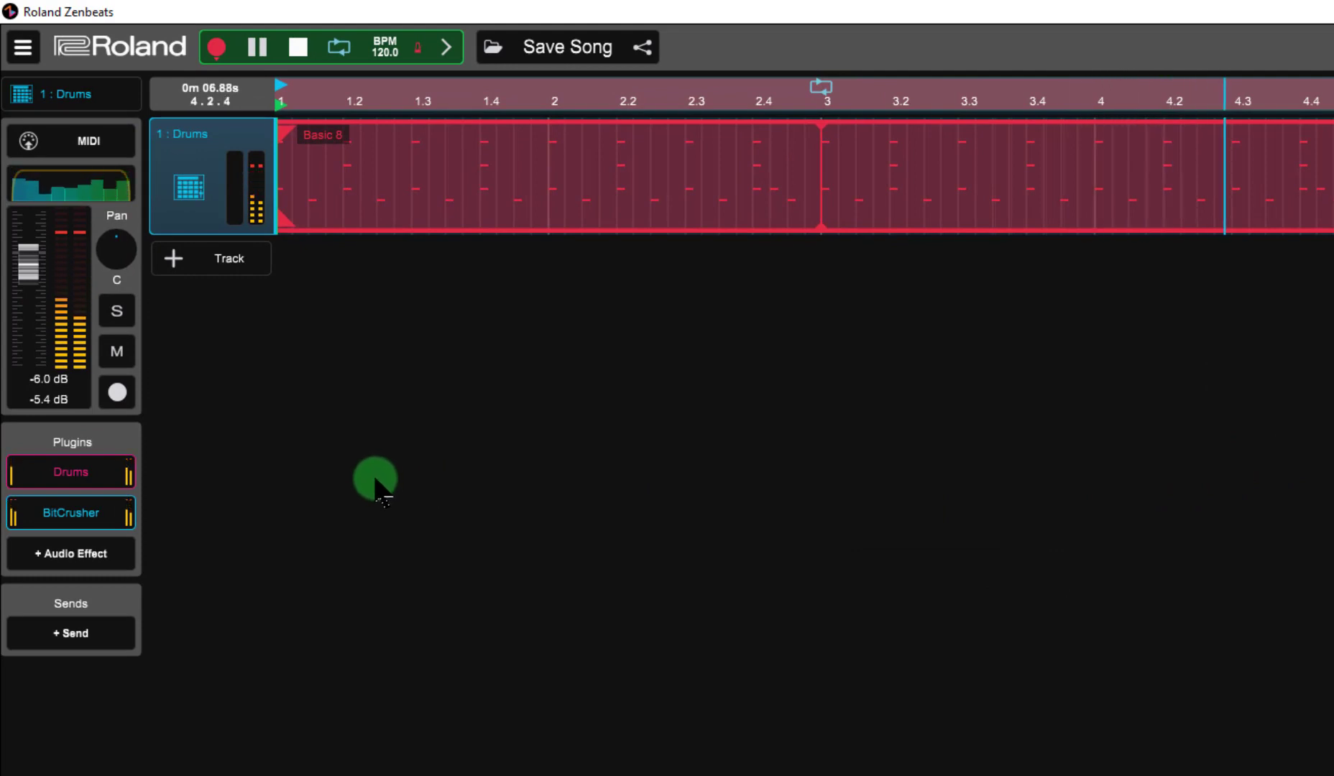
left_click(275, 87)
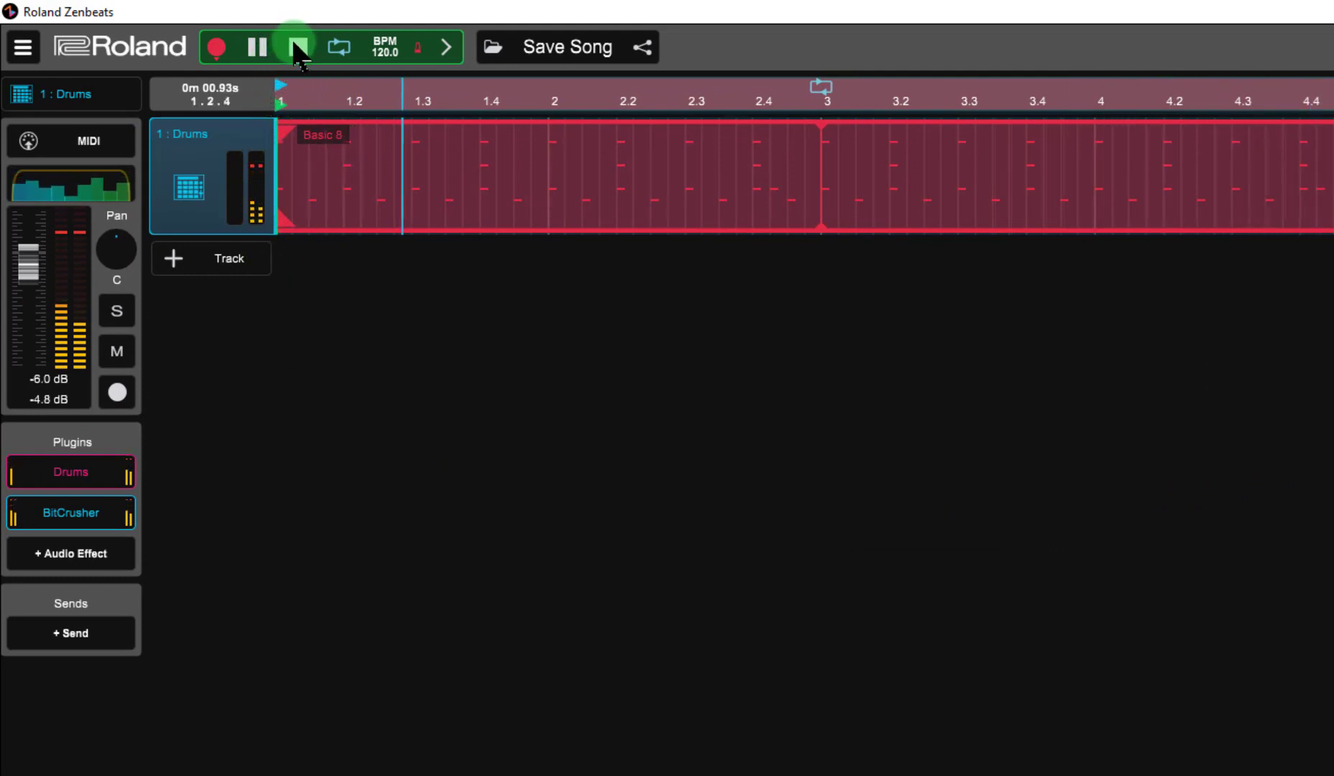
left_click(298, 48)
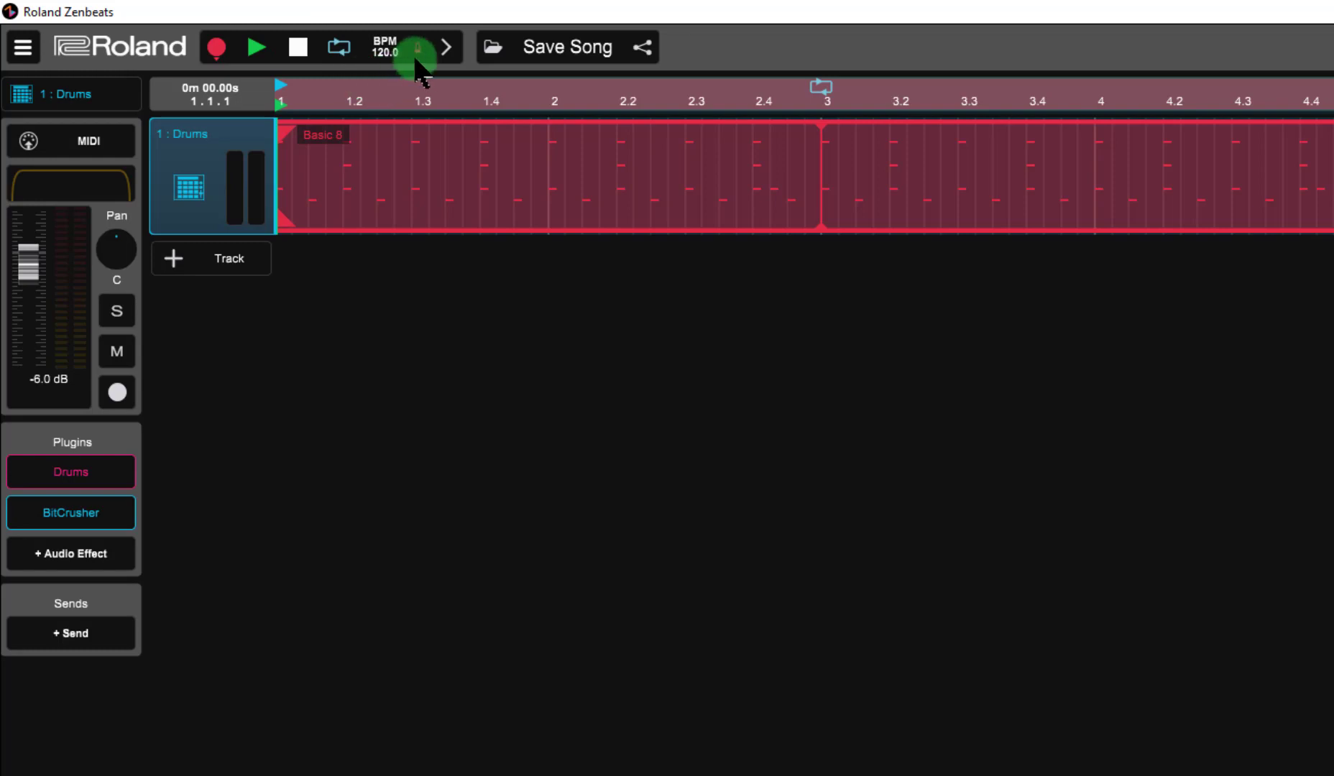
- Lower the Drums track volume to -8.0 dB and reduce the BitCrusher's gain during playback, finishing with playback stopped and the effect window closed
left_click(259, 48)
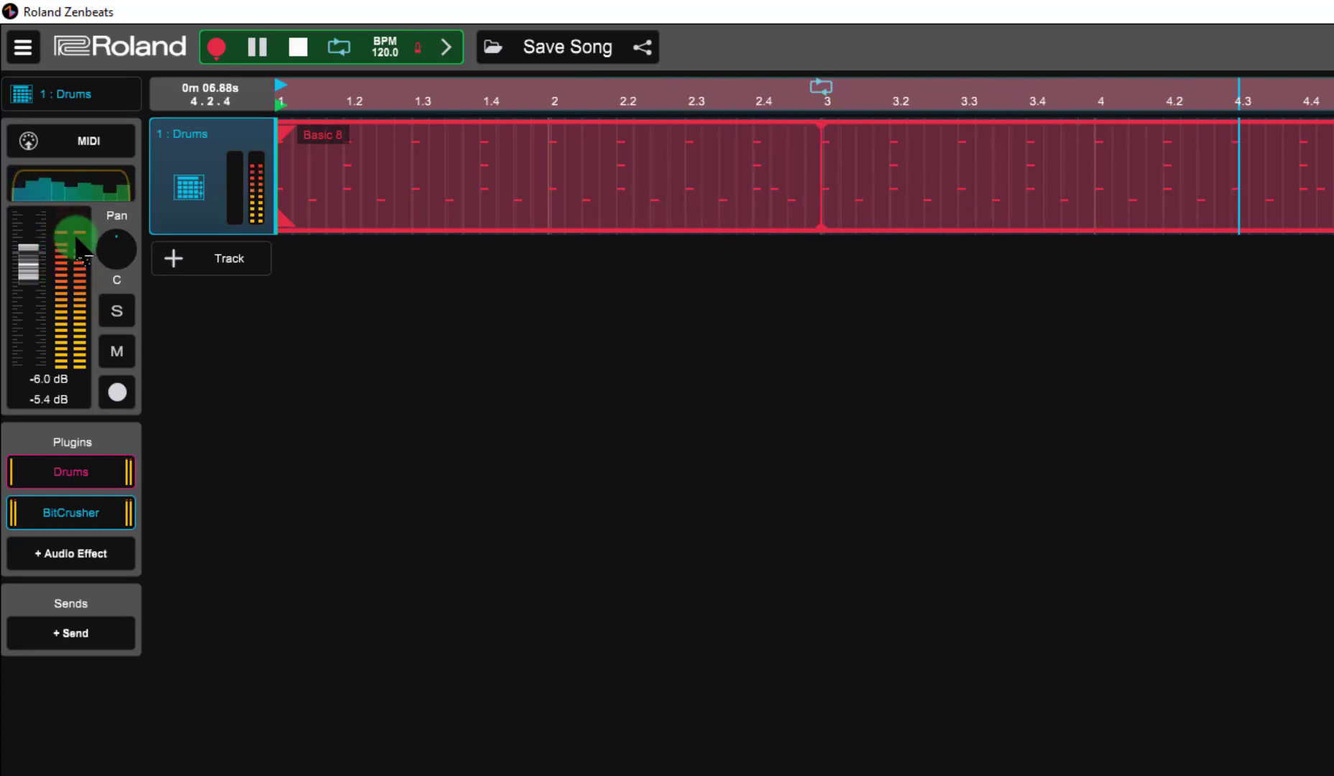
mouse_move(30, 263)
left_mouse_down()
mouse_move(31, 296)
mouse_move(31, 285)
left_mouse_up()
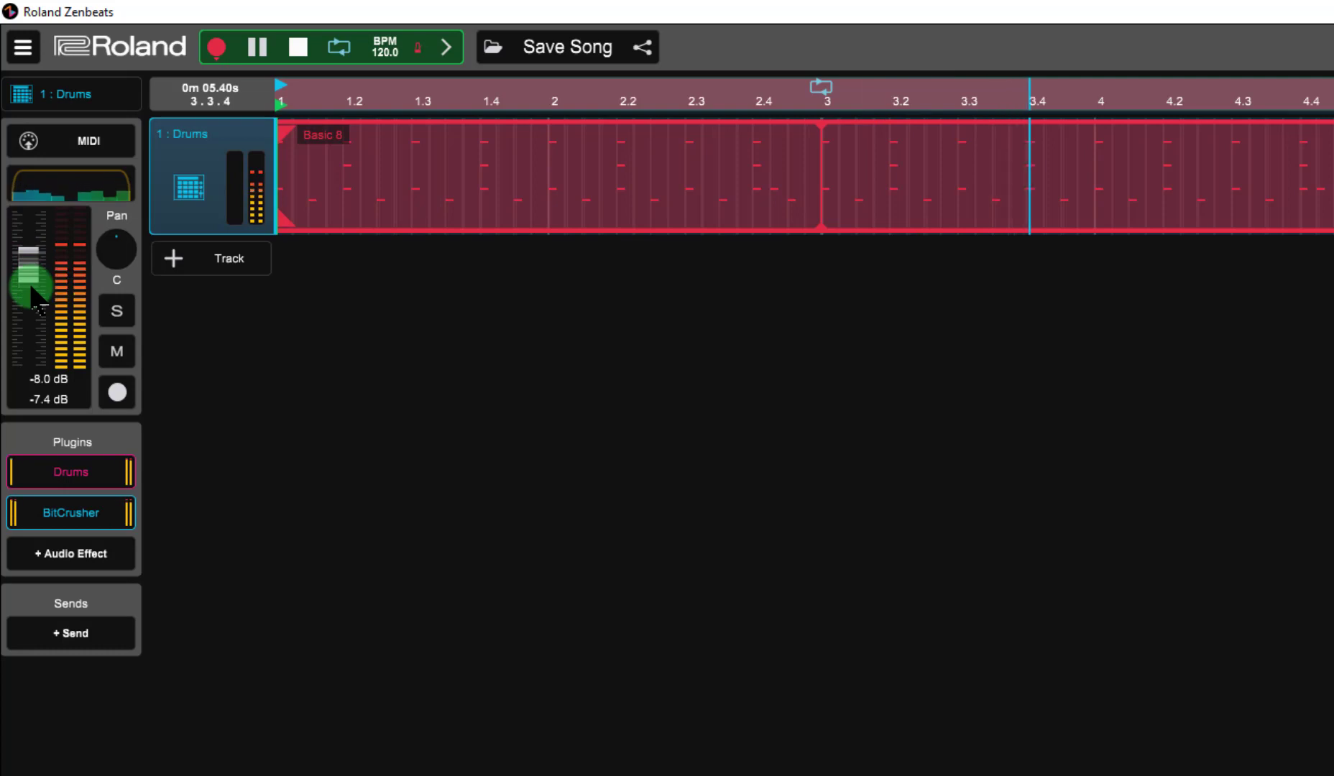
left_click(105, 517)
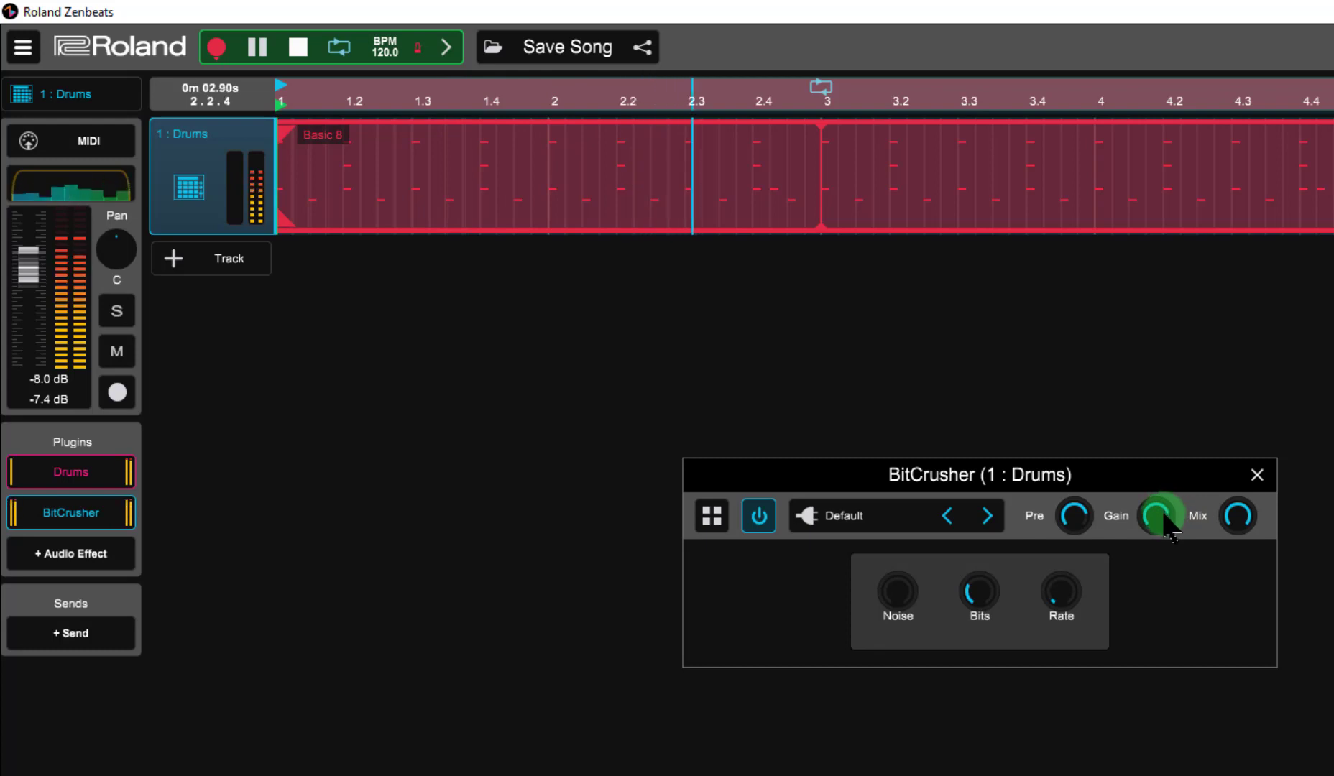
mouse_move(1166, 528)
left_mouse_down()
mouse_move(1159, 617)
mouse_move(1165, 546)
left_mouse_up()
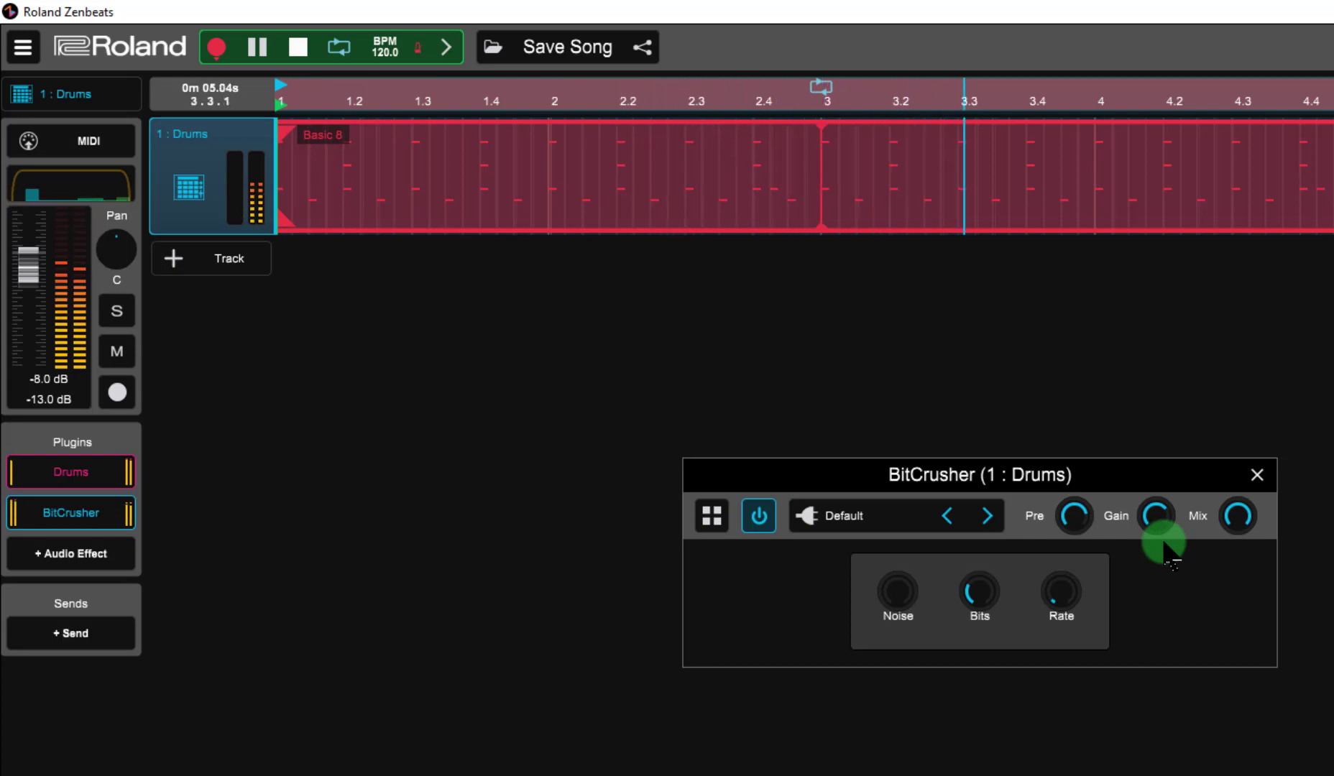
left_click(298, 47)
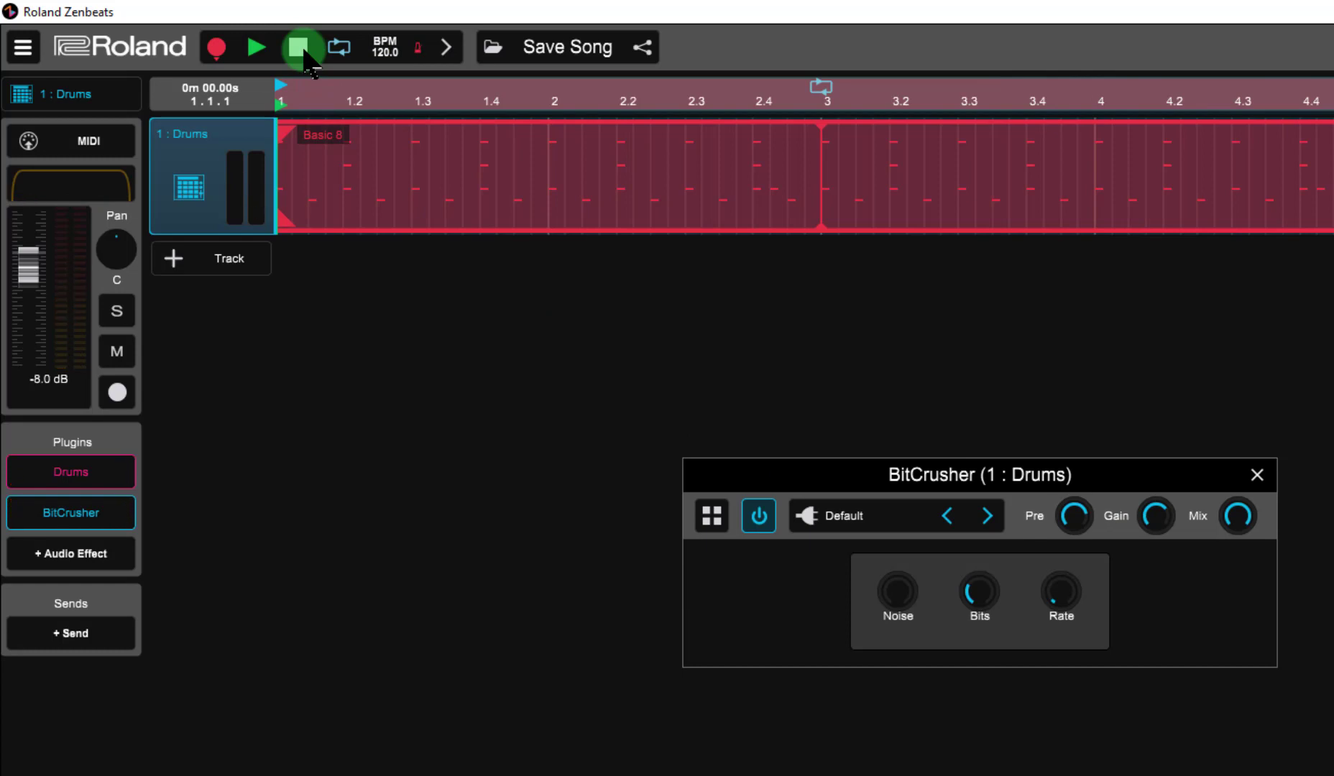
left_click(1257, 475)
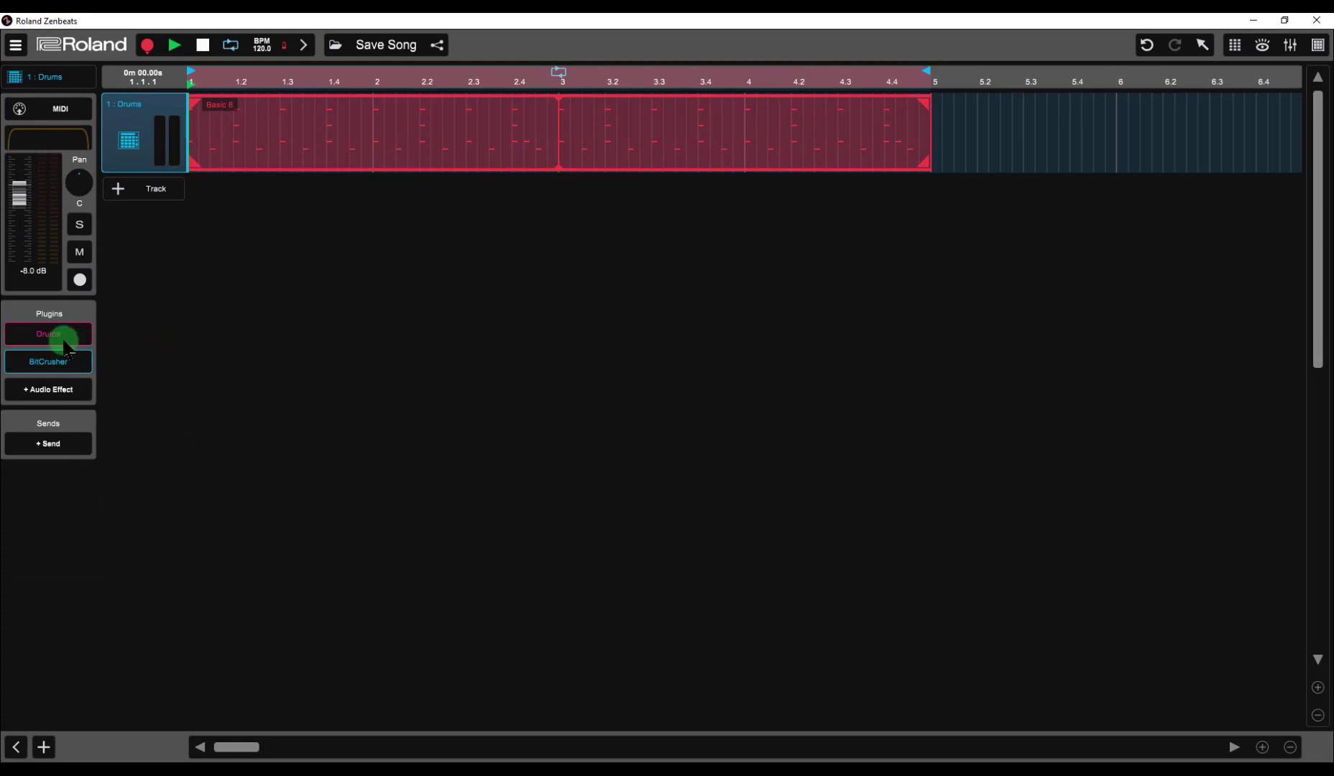
- Add an audio track below the Drums track and open the loop browser for it
left_click(118, 188)
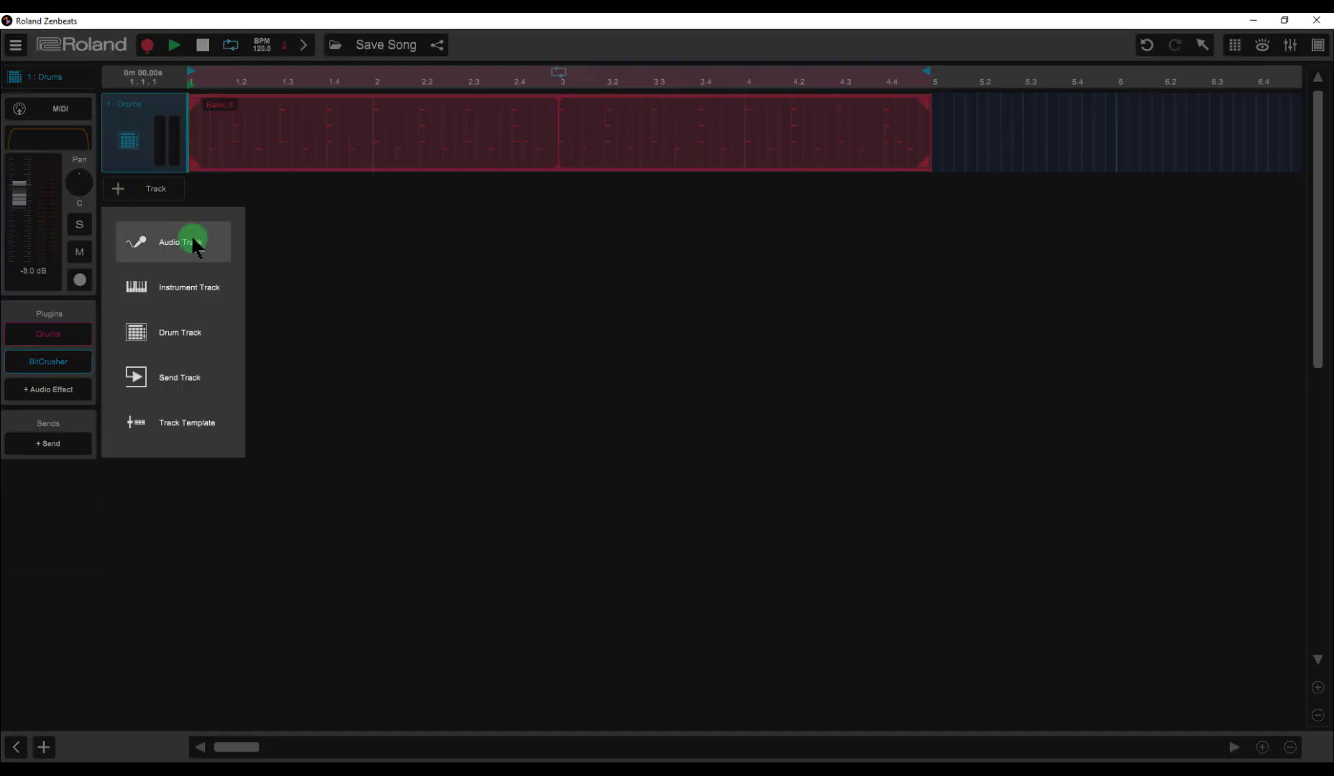
left_click(179, 242)
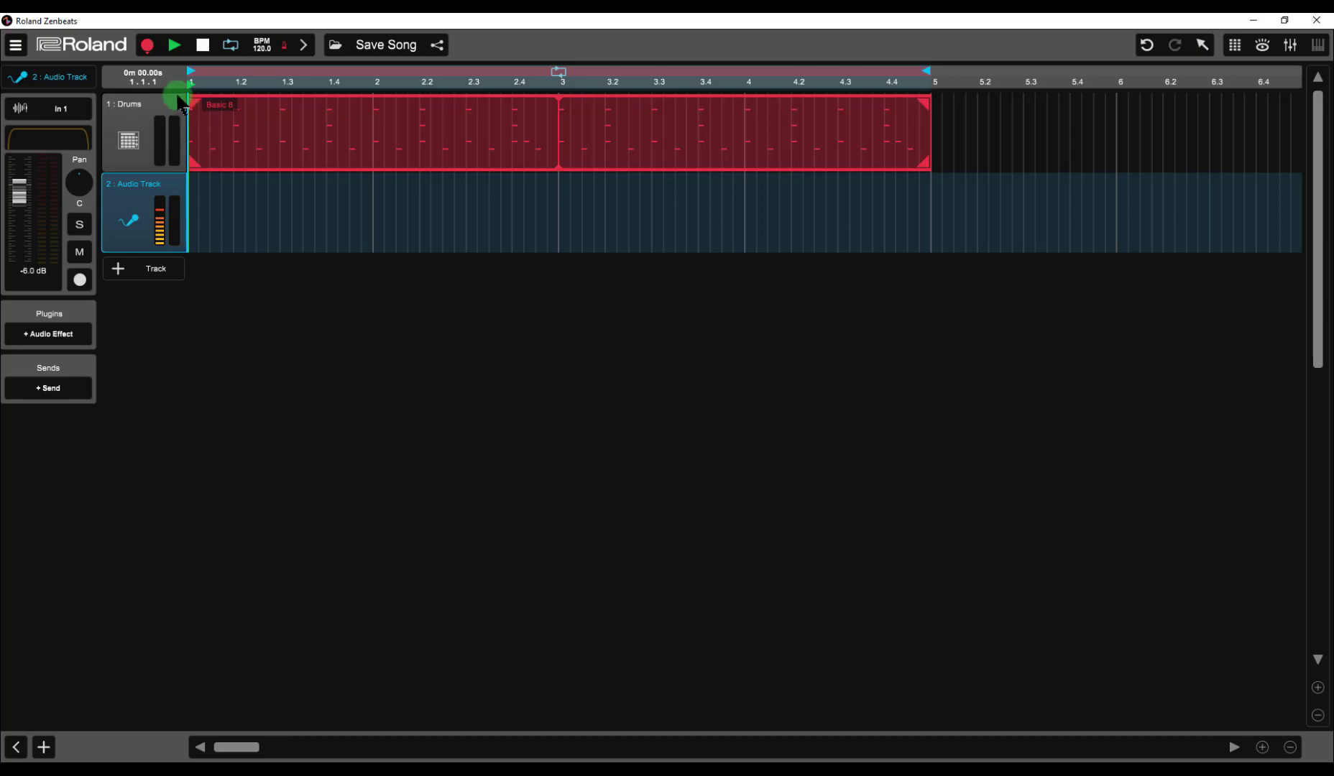
double_click(188, 230)
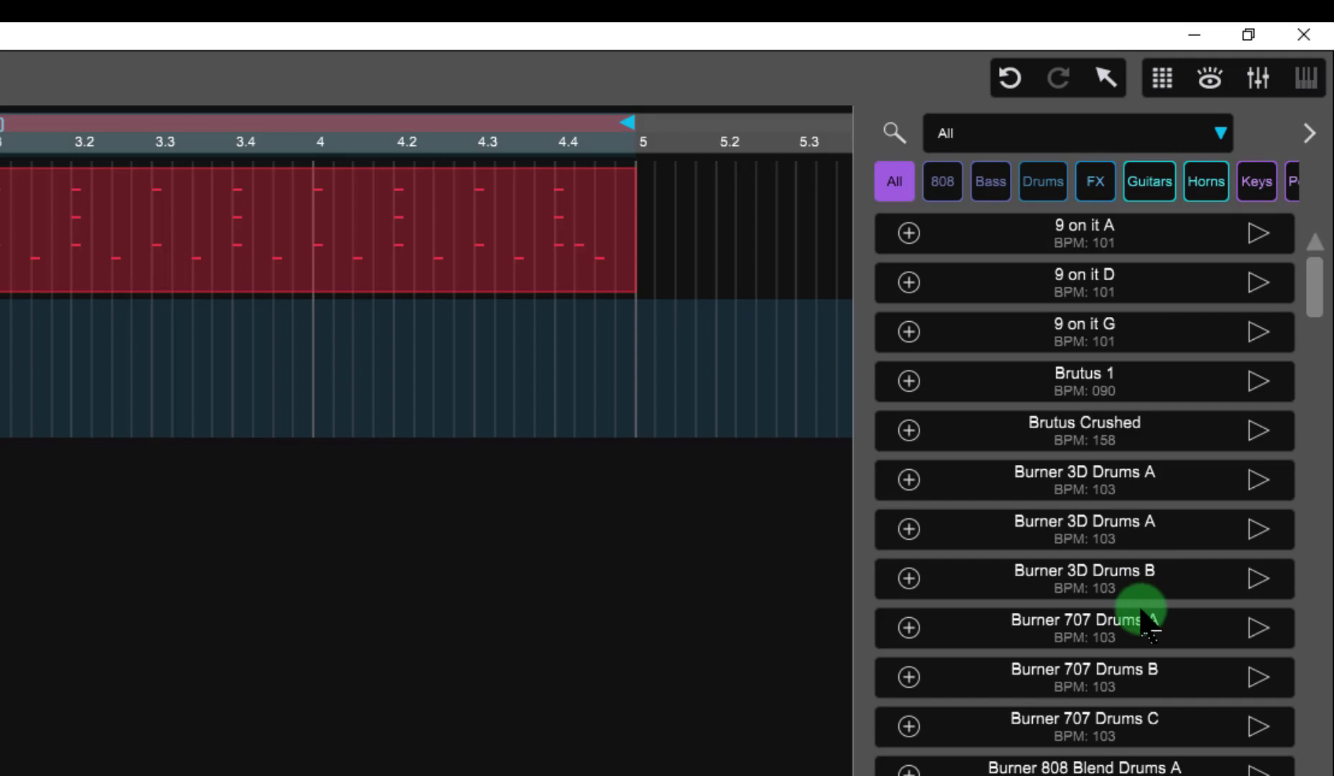
- Search the loops for "gr chi" and add GR Chill Trail A to the second track
left_click(891, 133)
left_click(982, 136)
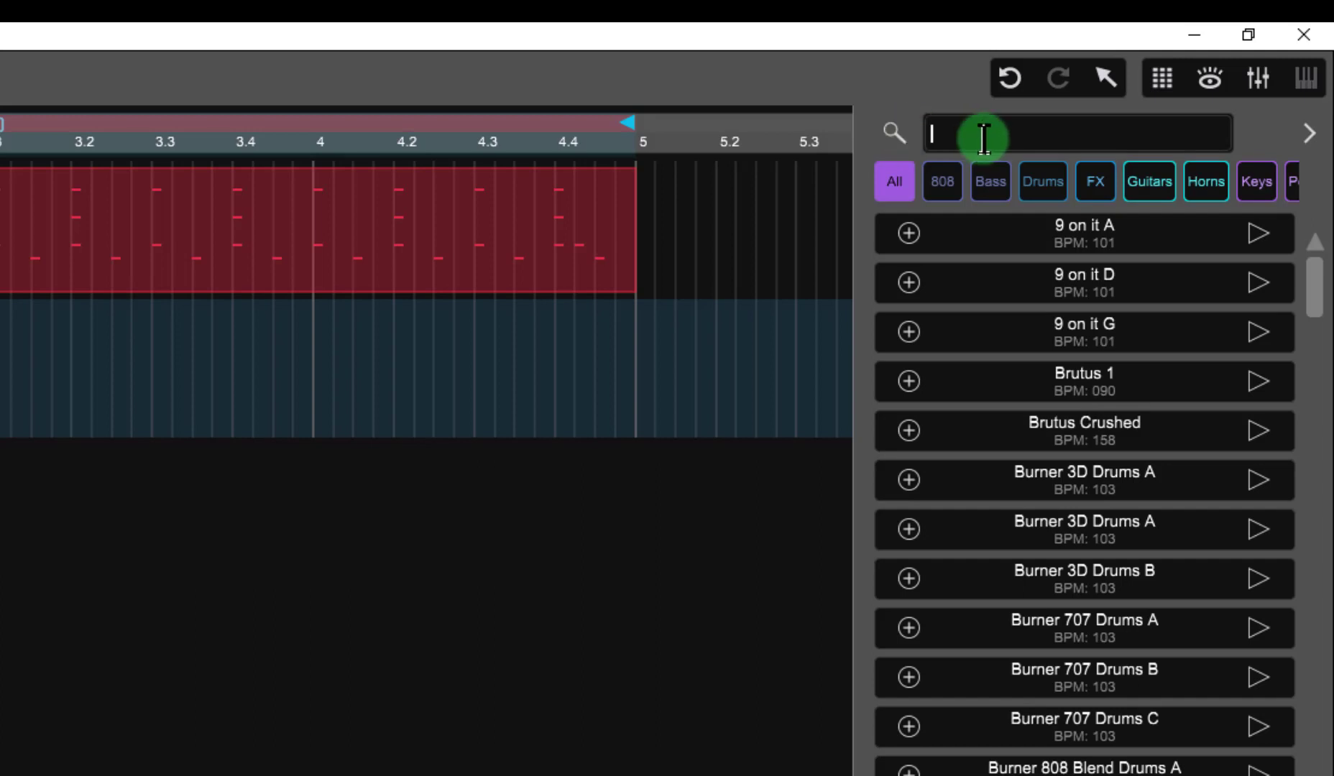
type("gr c")
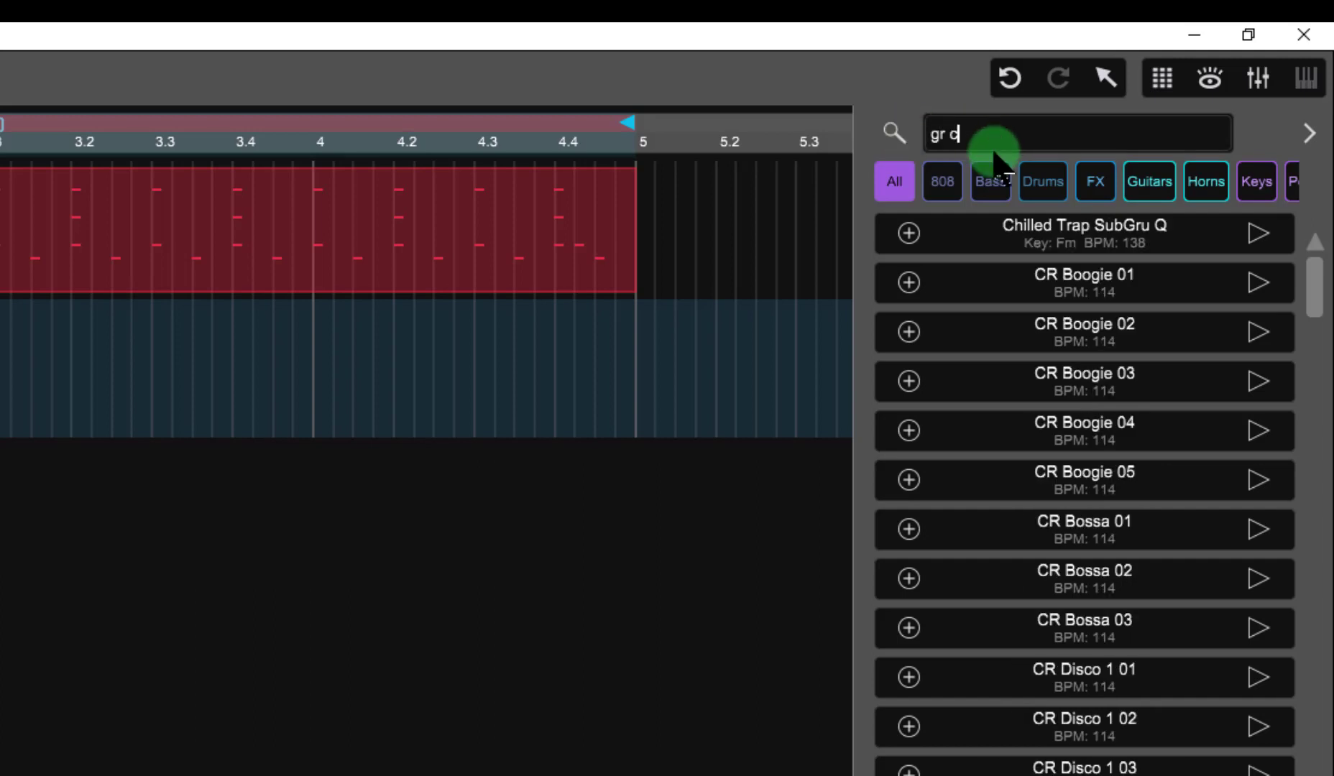
type("k")
key("BackSpace")
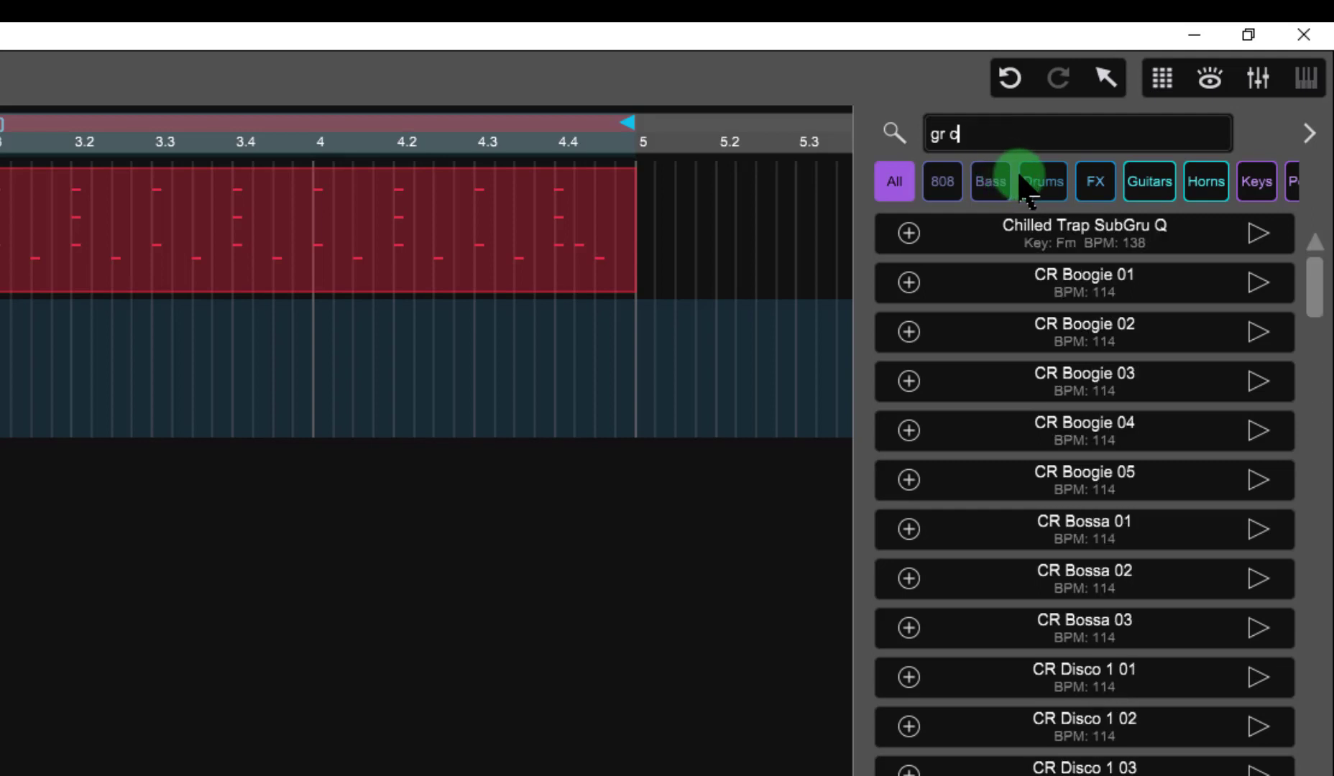
type("hi")
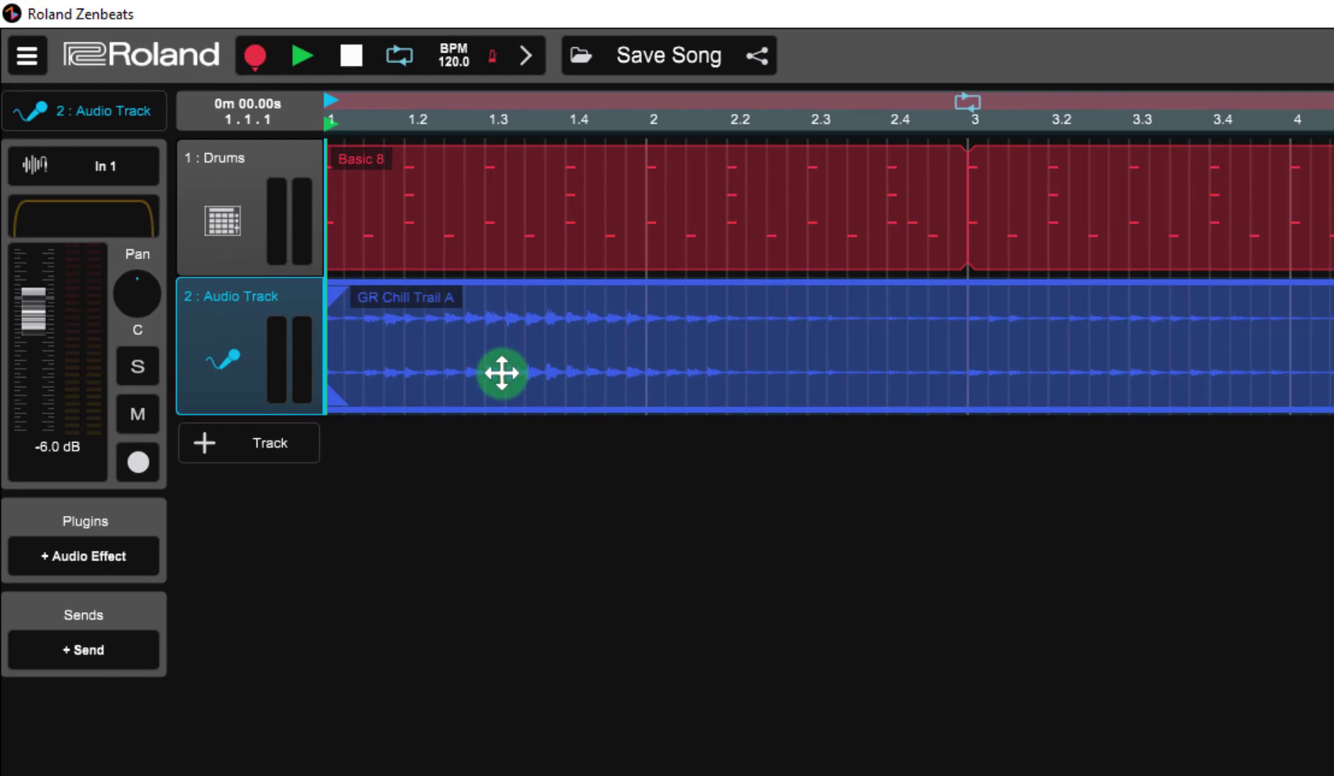
- Add another audio track, search the loops for "cir" and place the Circuit Breaker 138 loop on it
left_click(205, 443)
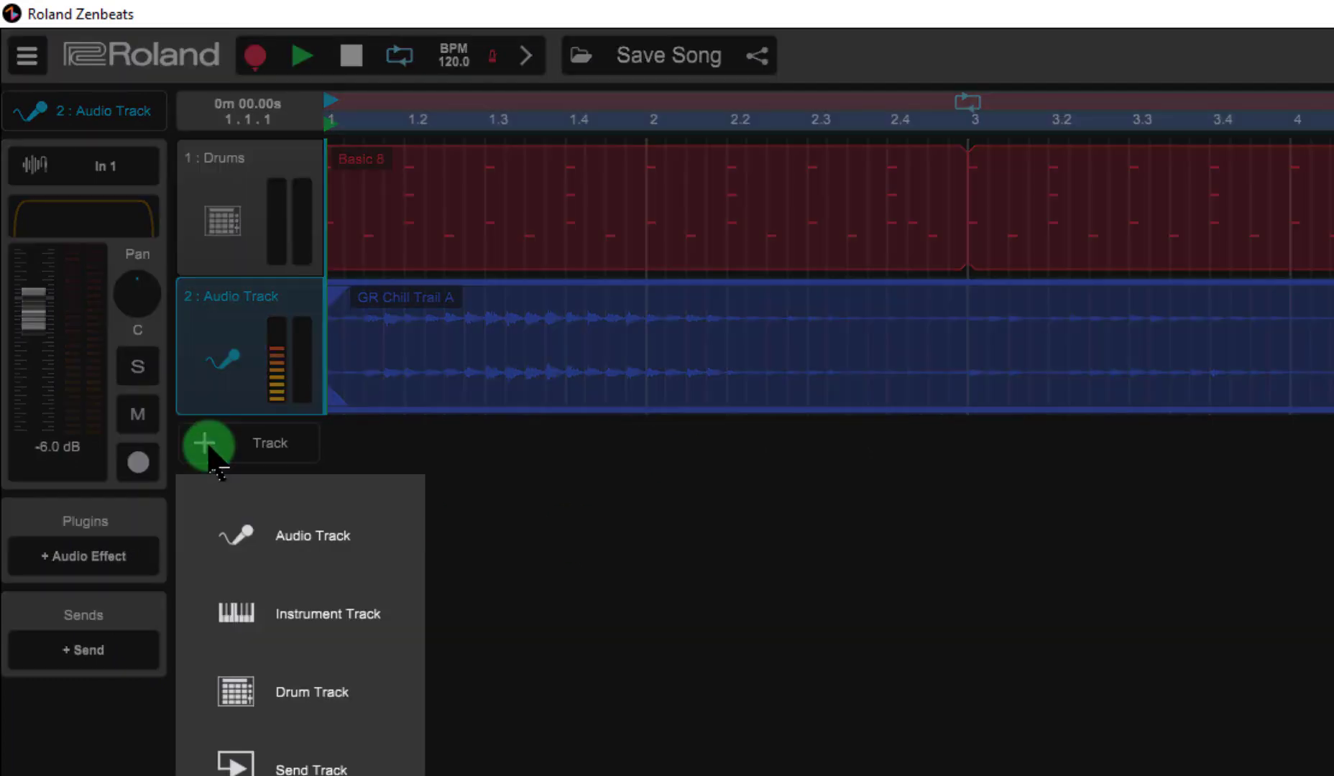
left_click(368, 540)
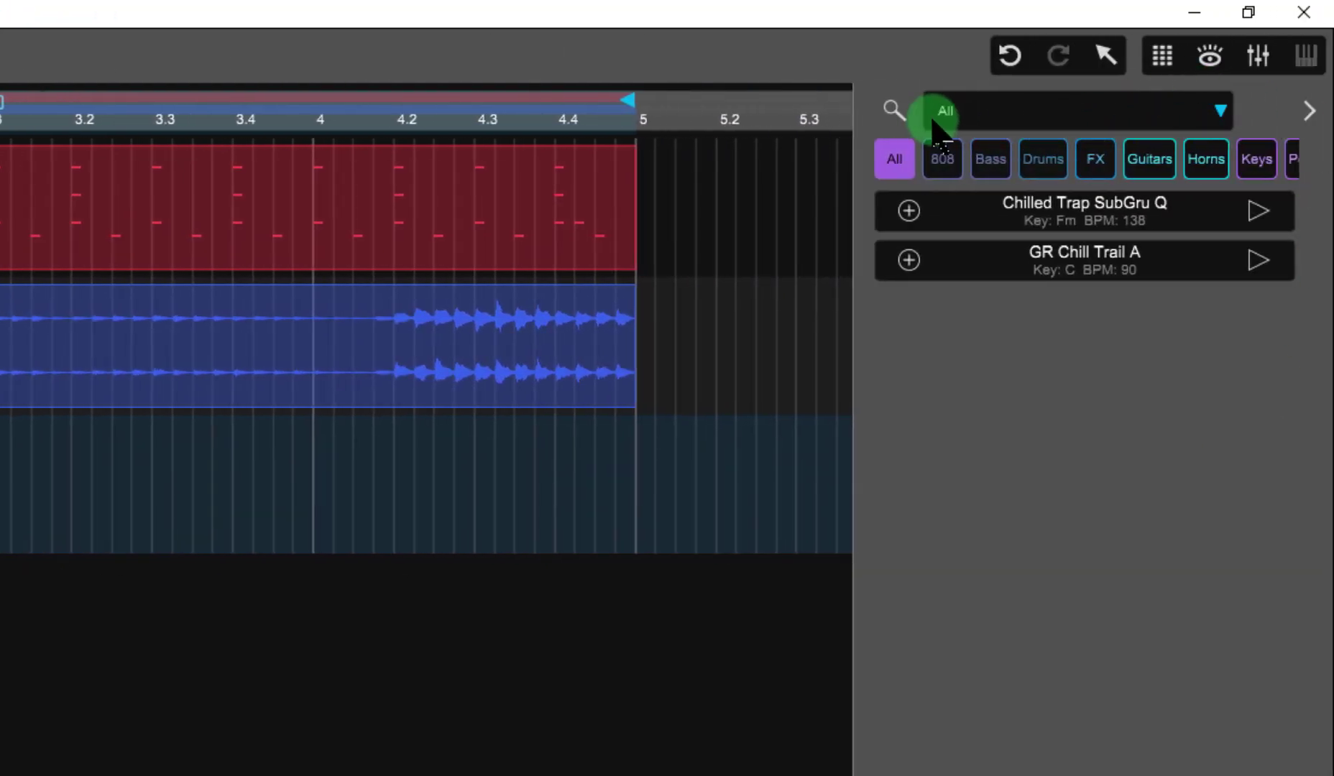
left_click(895, 113)
type("gr chi")
left_click_drag(1009, 107, 891, 111)
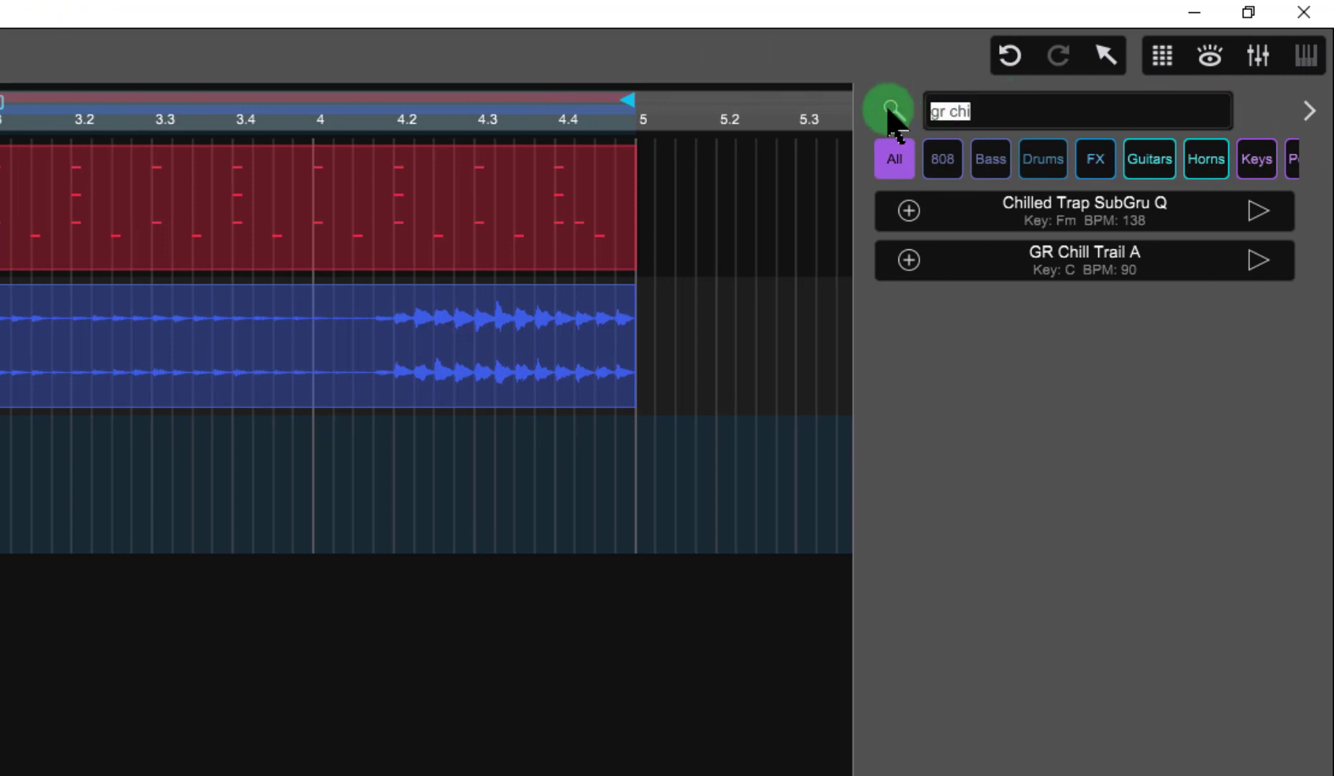
type("d")
type("ir")
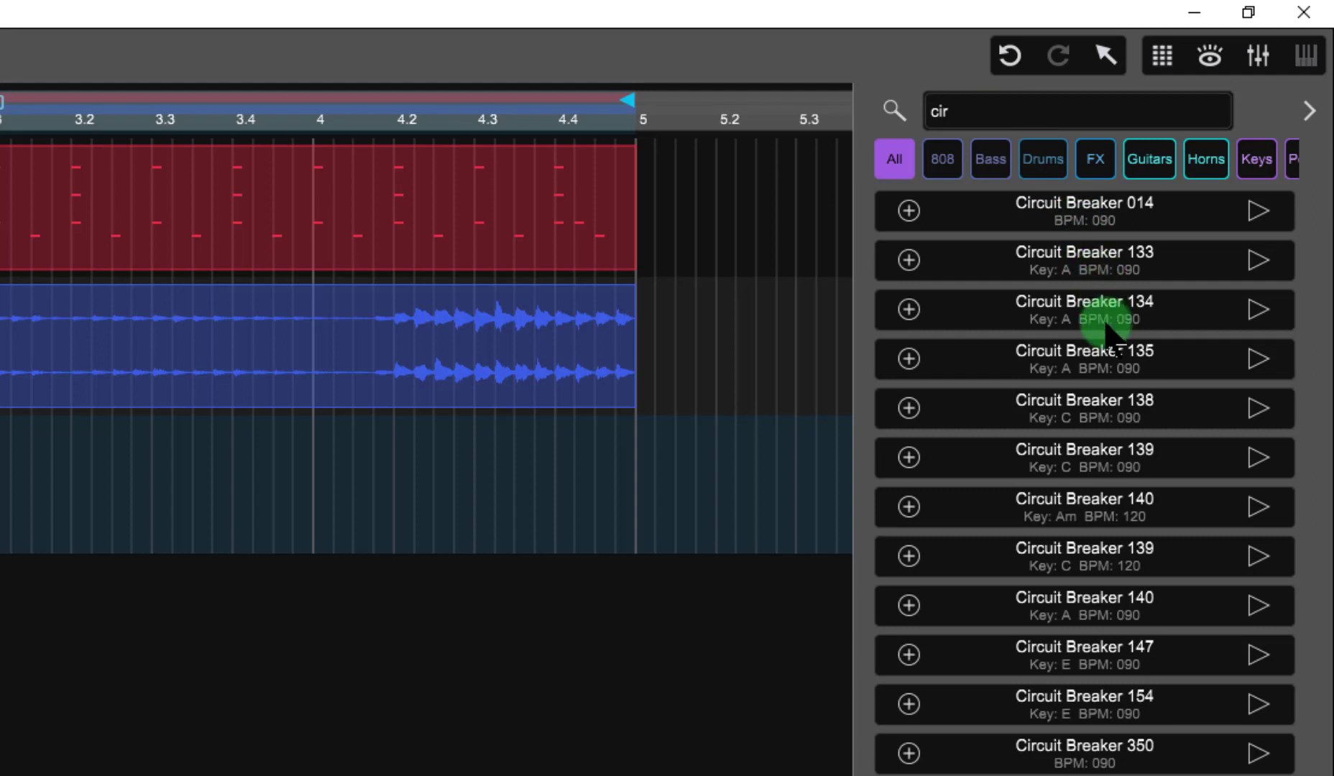
left_click(911, 410)
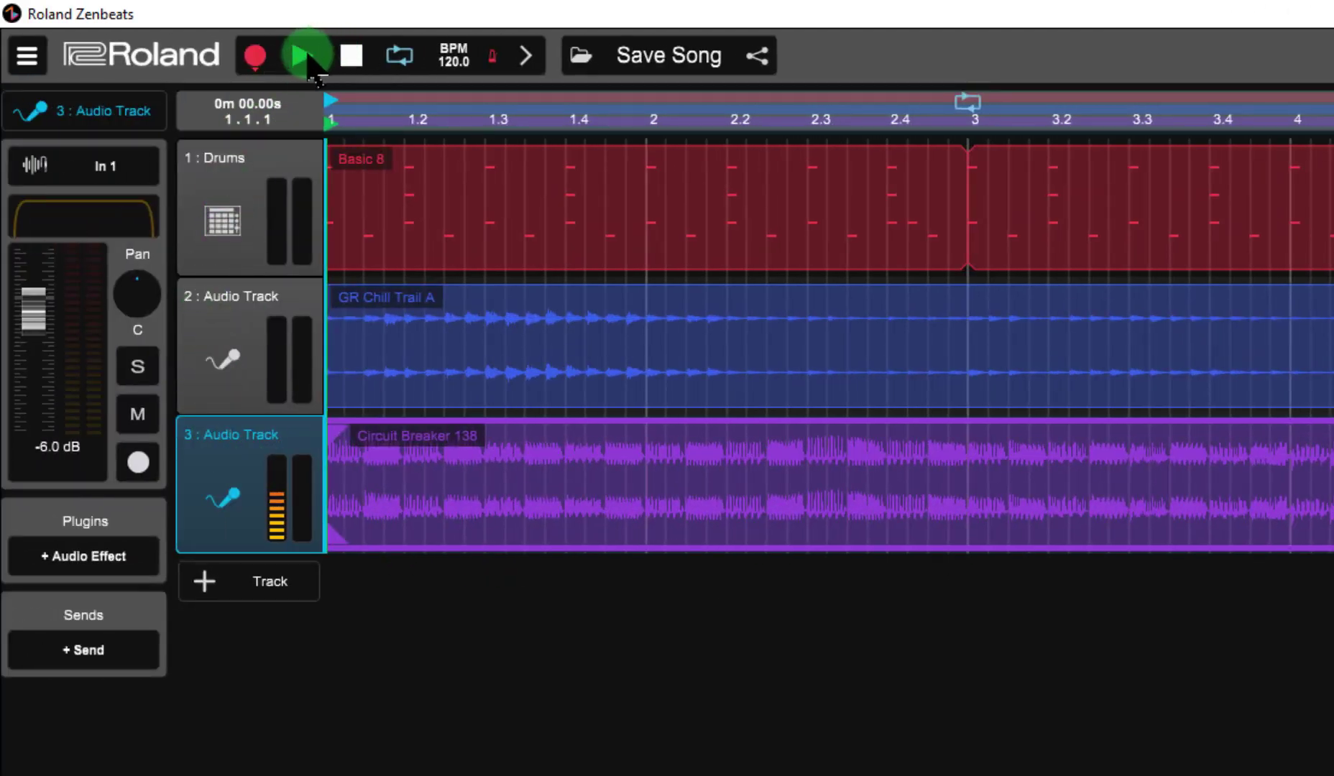
- Balance the tracks during playback by lowering the Circuit Breaker track's volume, setting the GR Chill Trail track to -11.5 dB and Drums to -6.7 dB
left_click(309, 57)
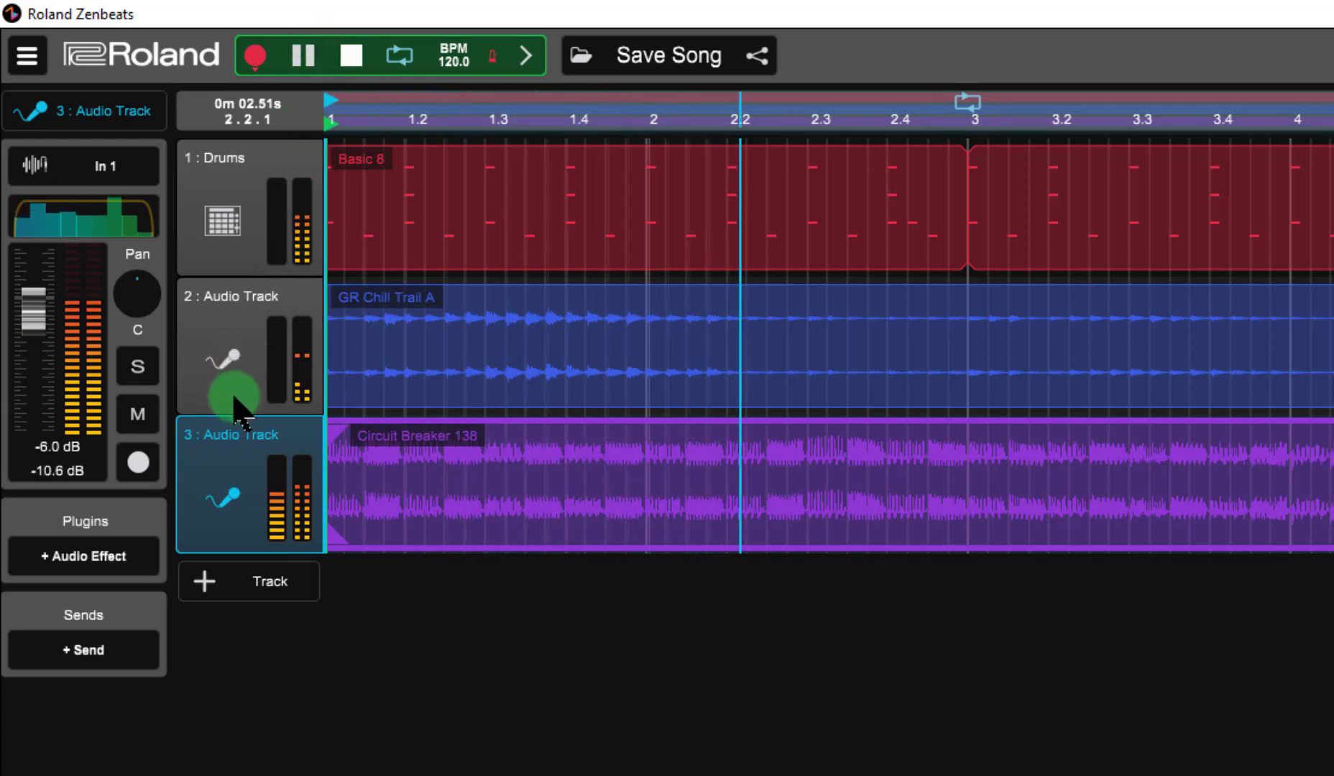
left_click_drag(34, 316, 35, 368)
left_click(200, 316)
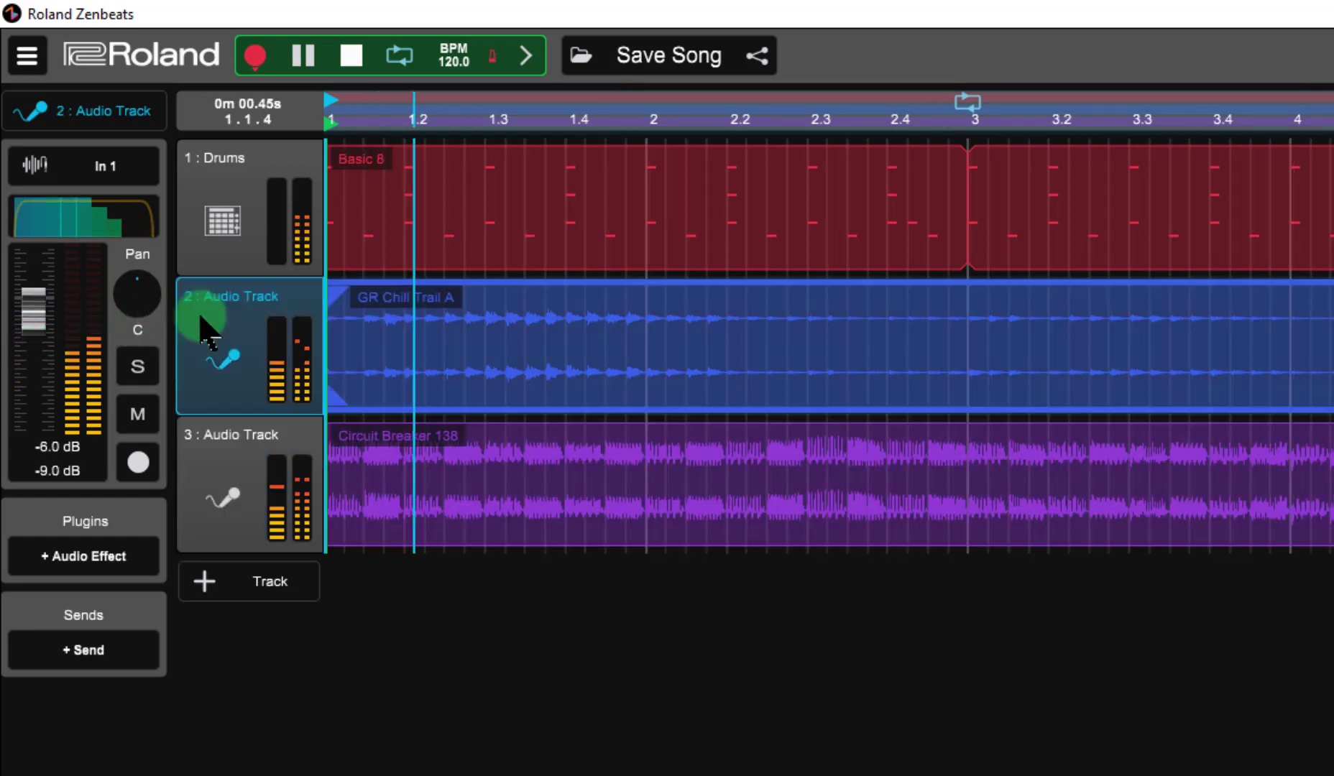
left_click_drag(25, 320, 50, 416)
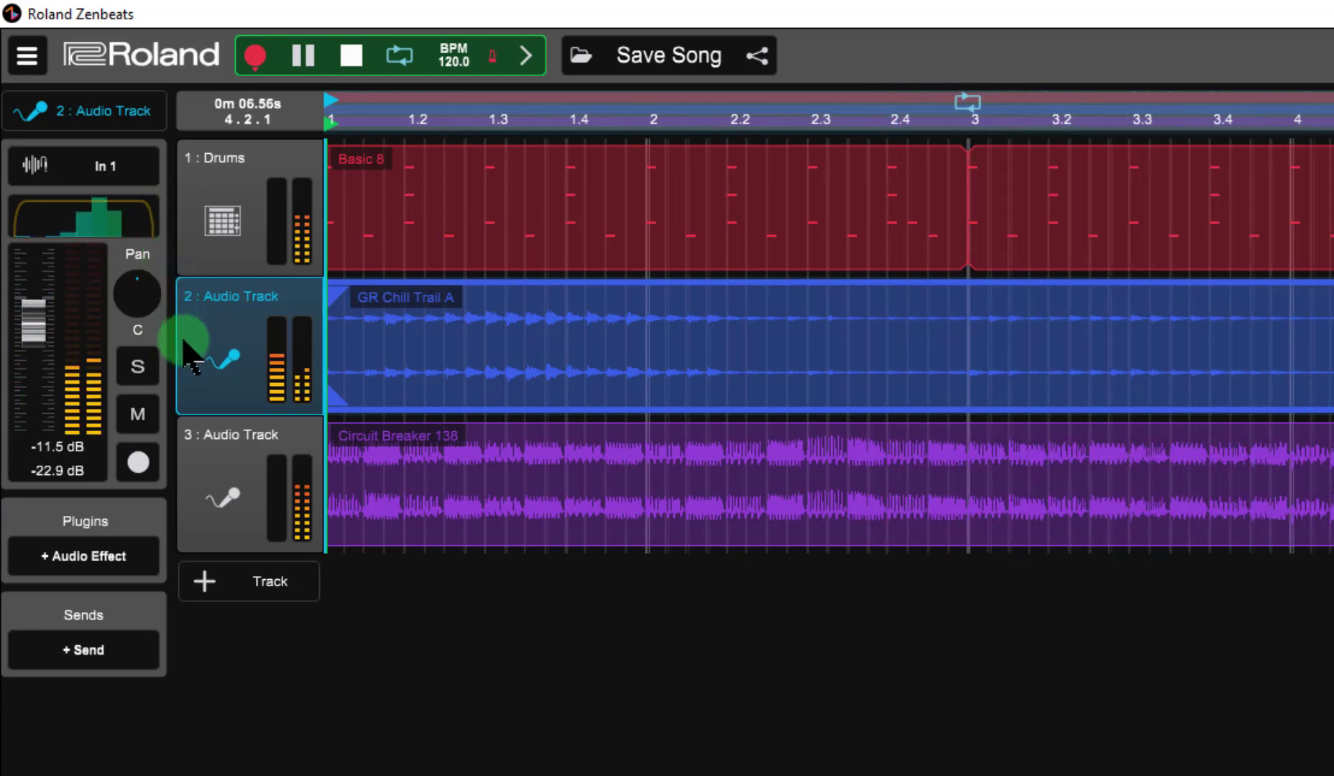
left_click(205, 234)
mouse_move(52, 288)
left_mouse_down()
mouse_move(42, 298)
mouse_move(40, 280)
left_mouse_up()
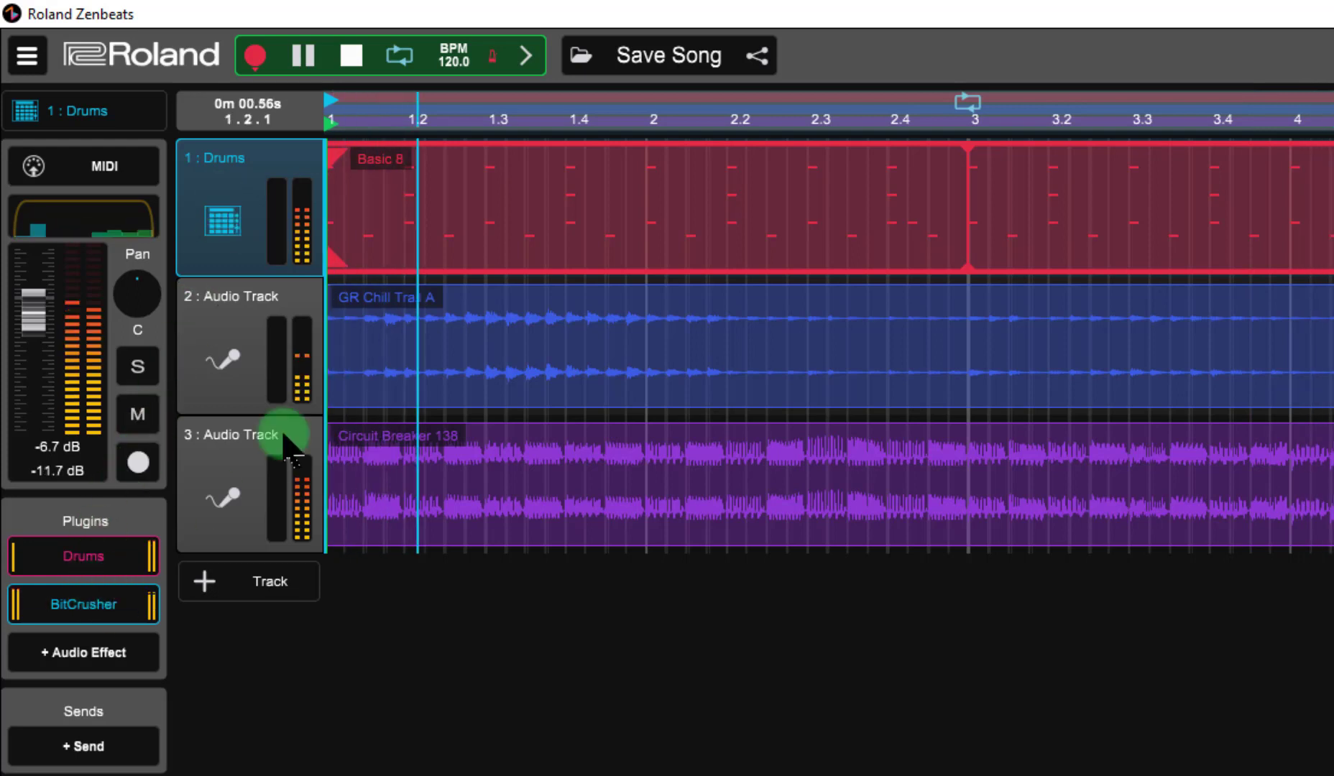
- Stop playback, add a send track below the Circuit Breaker track and load the Zenbeats MultiVerb effect on it
left_click(360, 52)
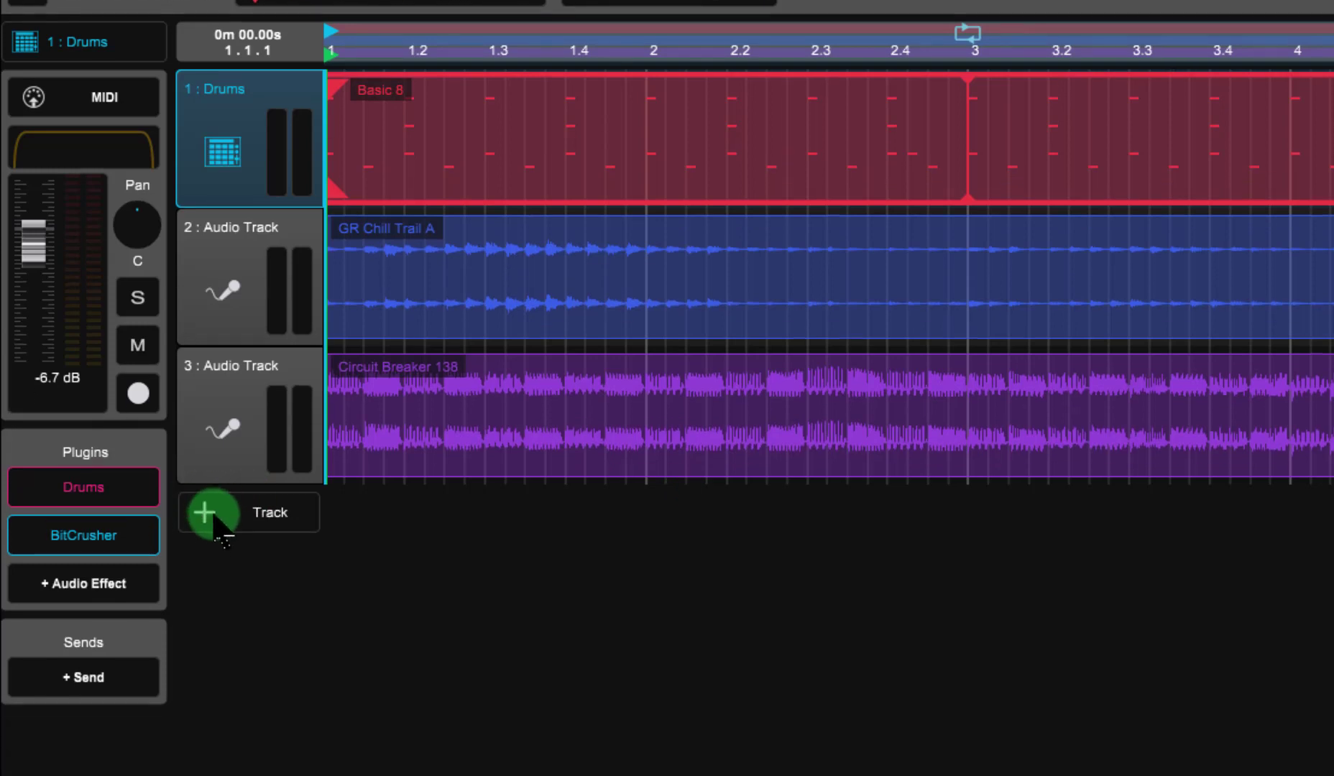
left_click(213, 514)
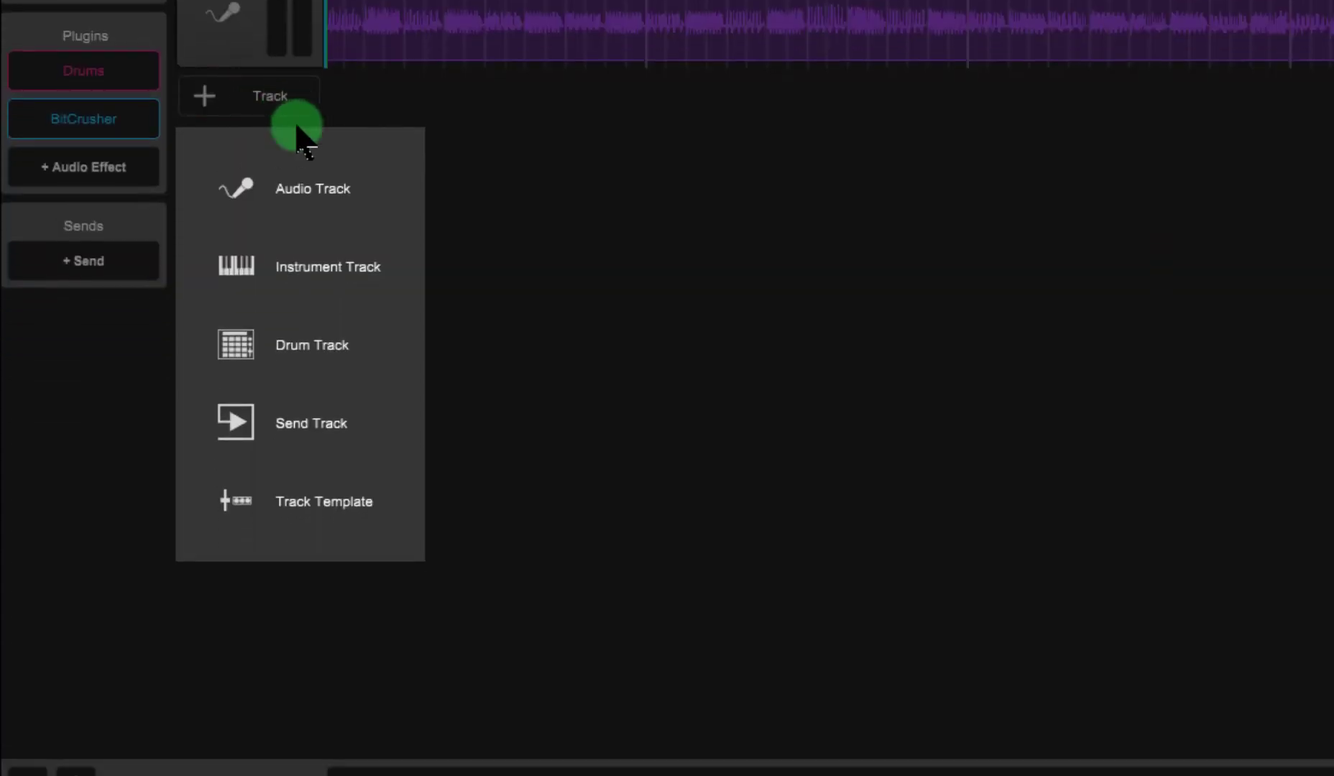
left_click(299, 420)
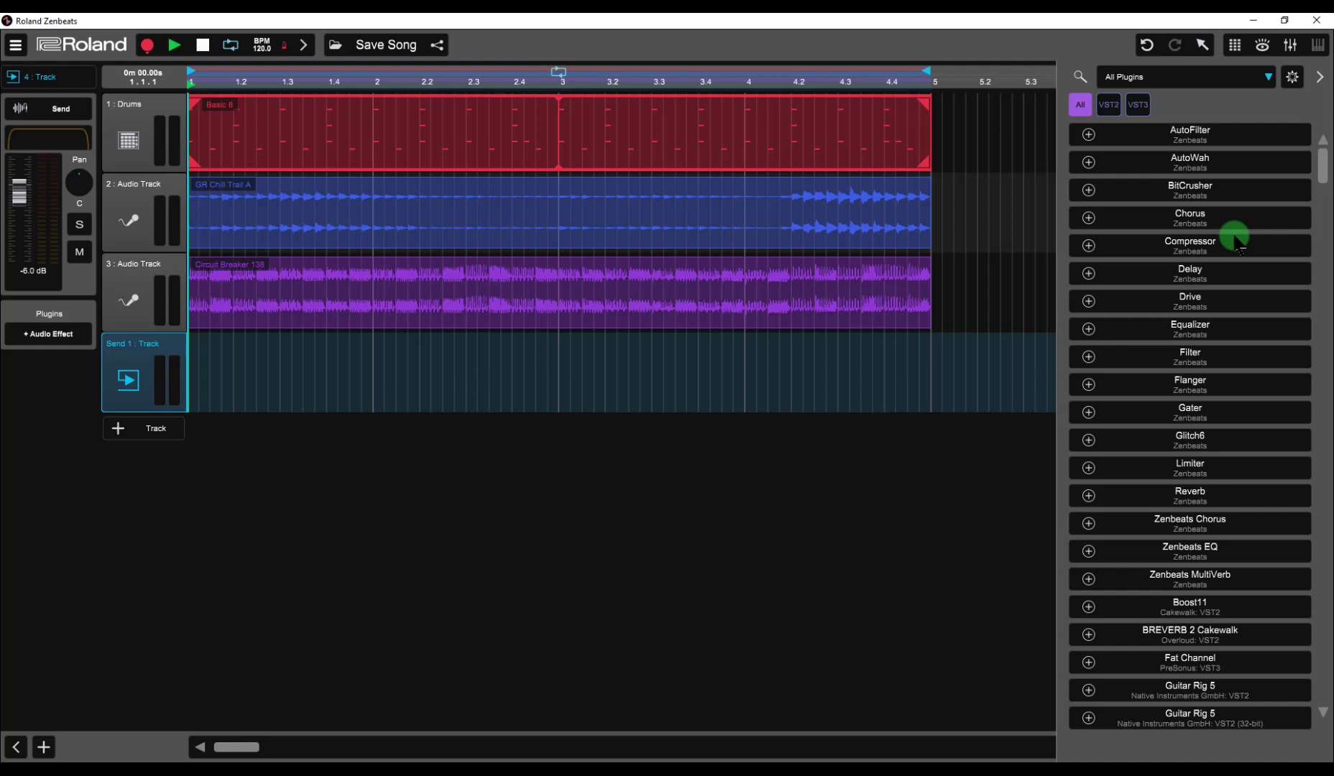
left_click(1088, 579)
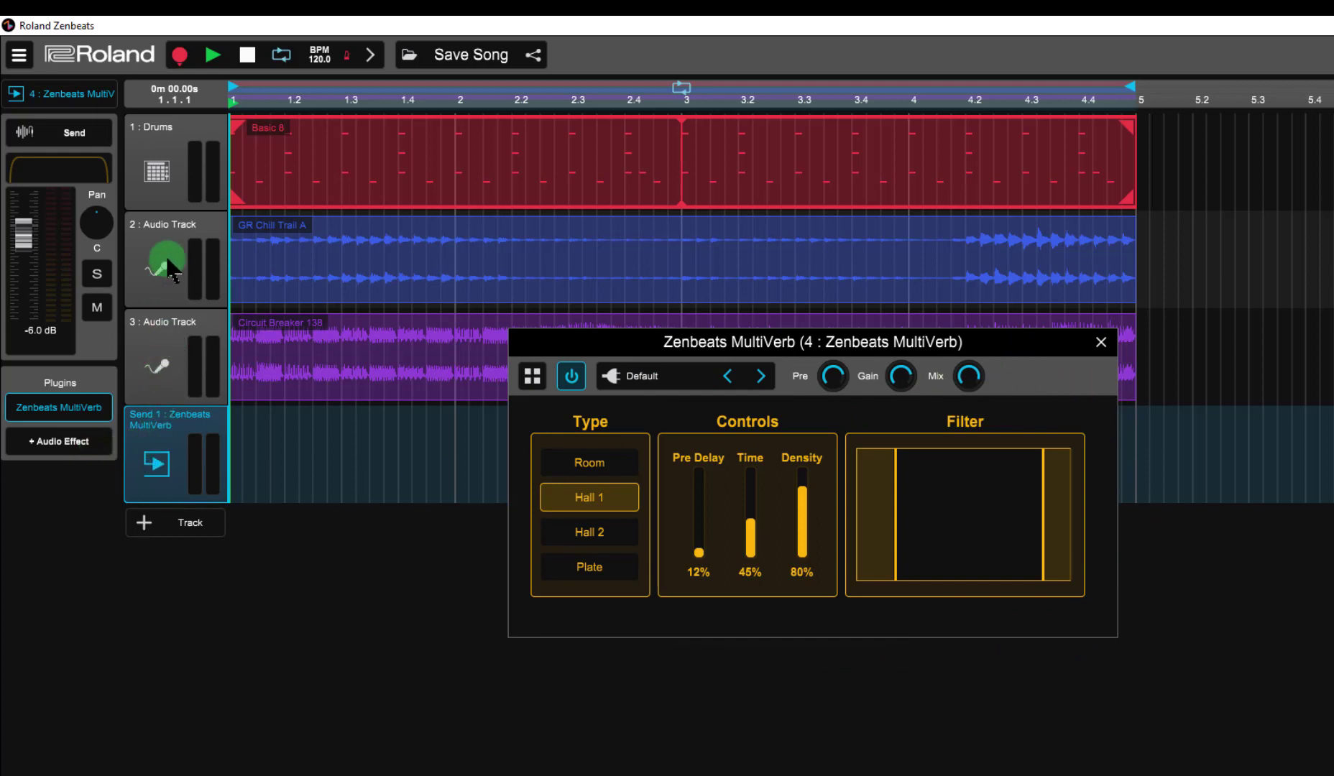
- Add a send from the Drums track to the Zenbeats MultiVerb send track, and select that send track
left_click(157, 146)
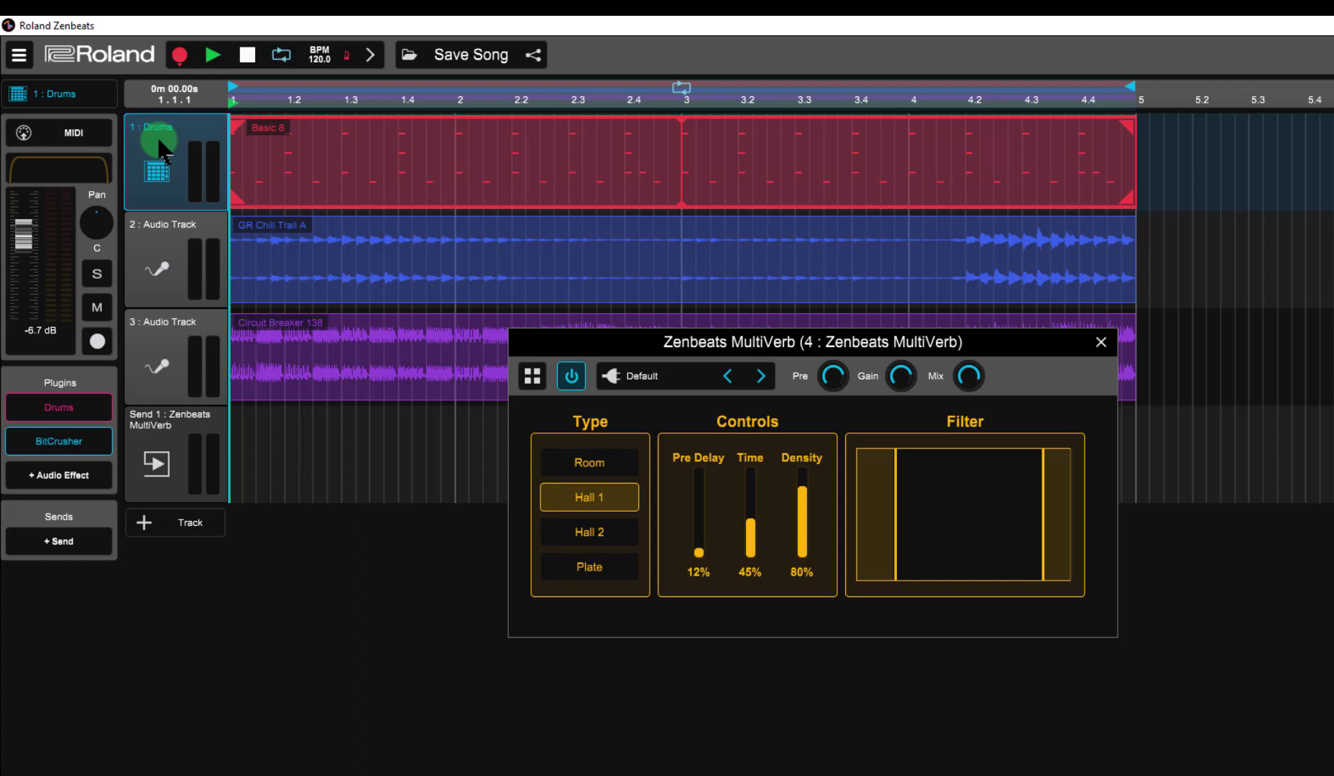
left_click(67, 545)
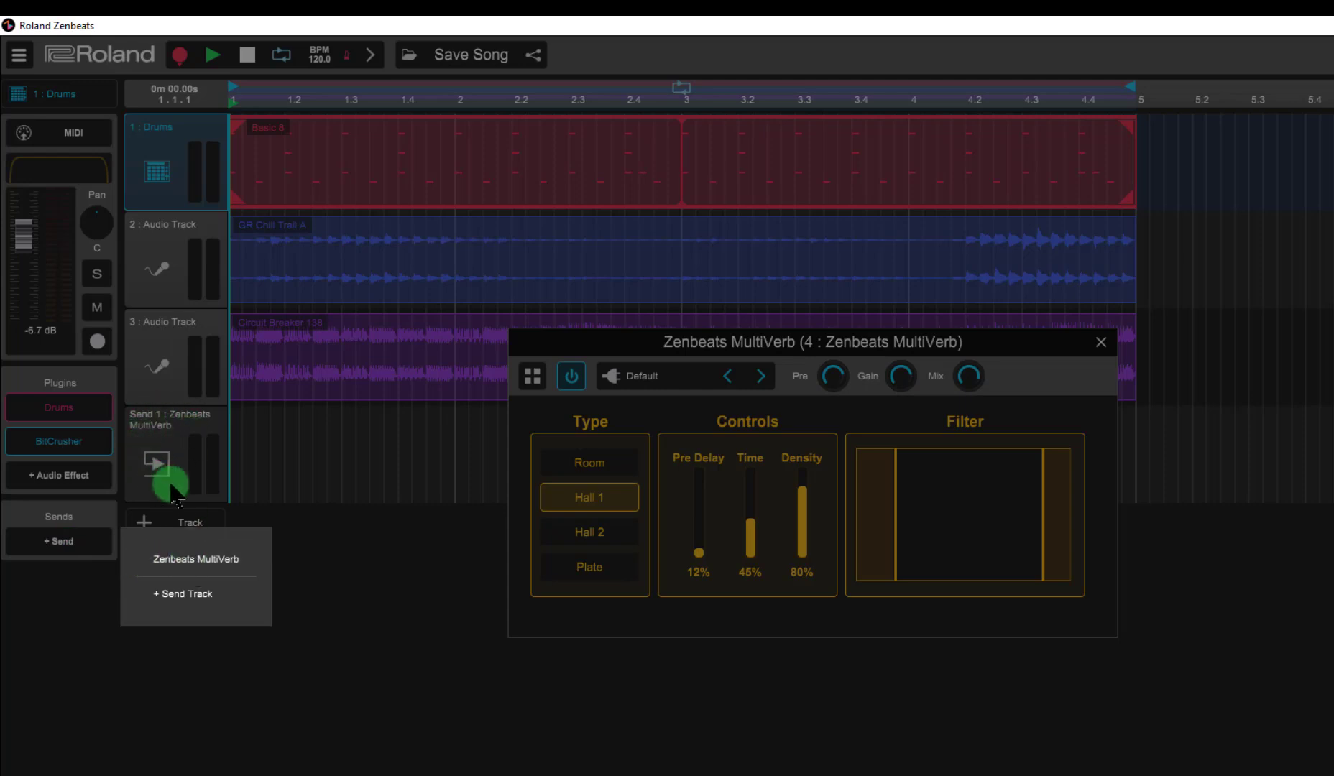
left_click(193, 597)
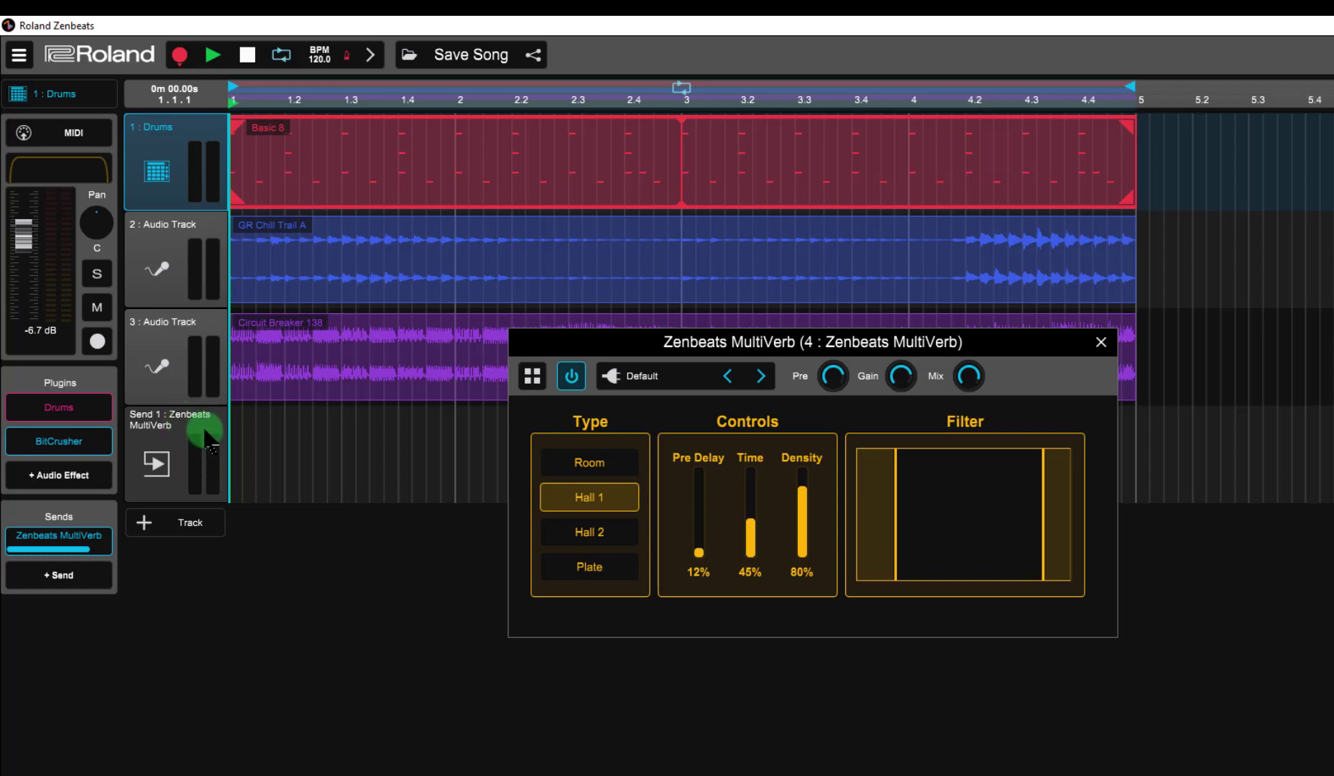
left_click(212, 476)
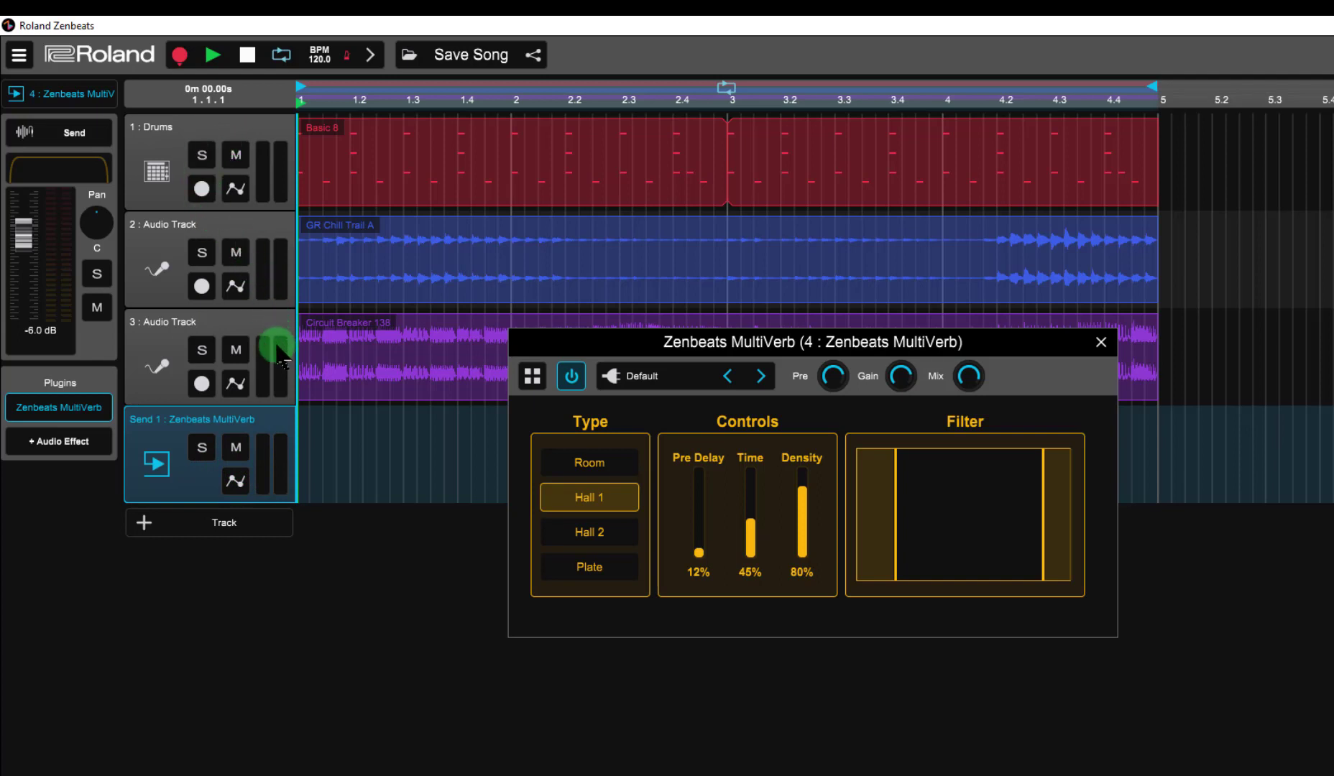
- Solo the Drums track to lower its Zenbeats MultiVerb send level to roughly half during playback, and turn the solo off
left_click(203, 155)
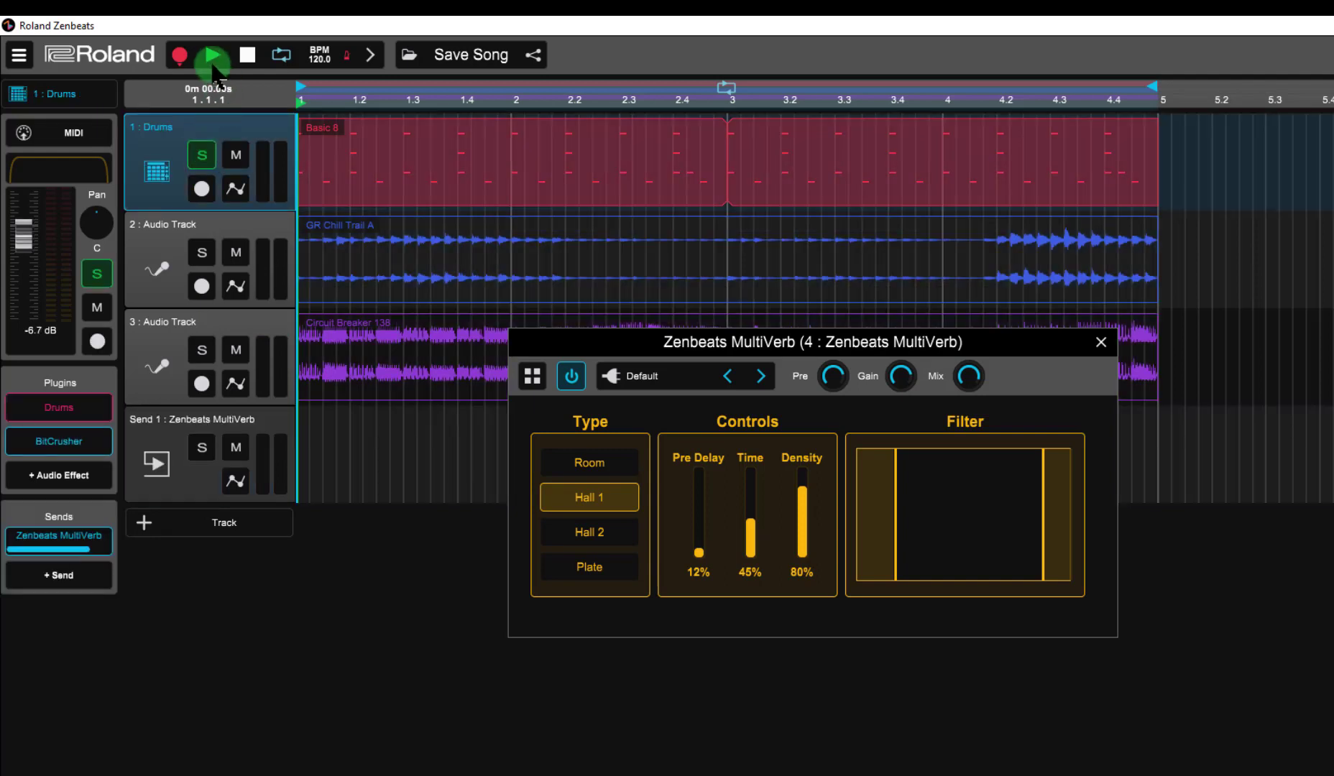
left_click(213, 56)
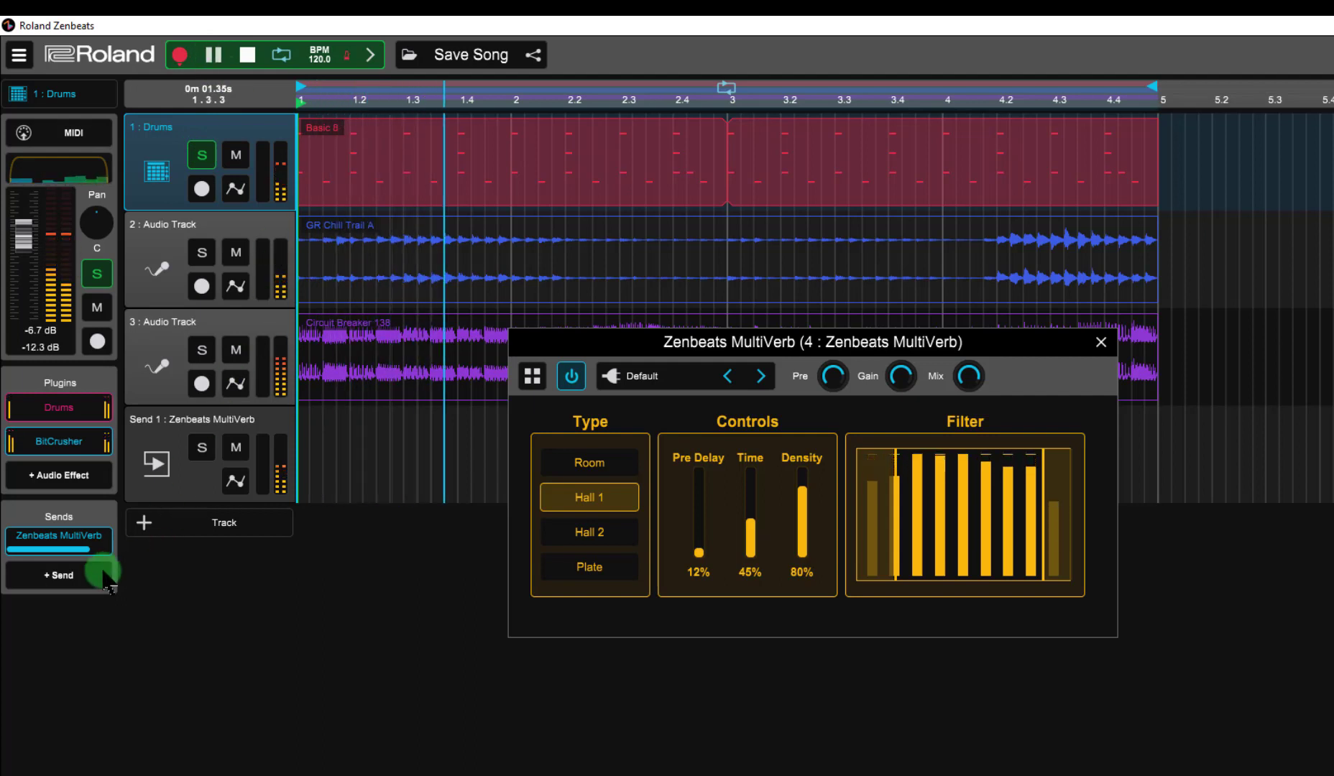
left_click_drag(84, 552, 51, 550)
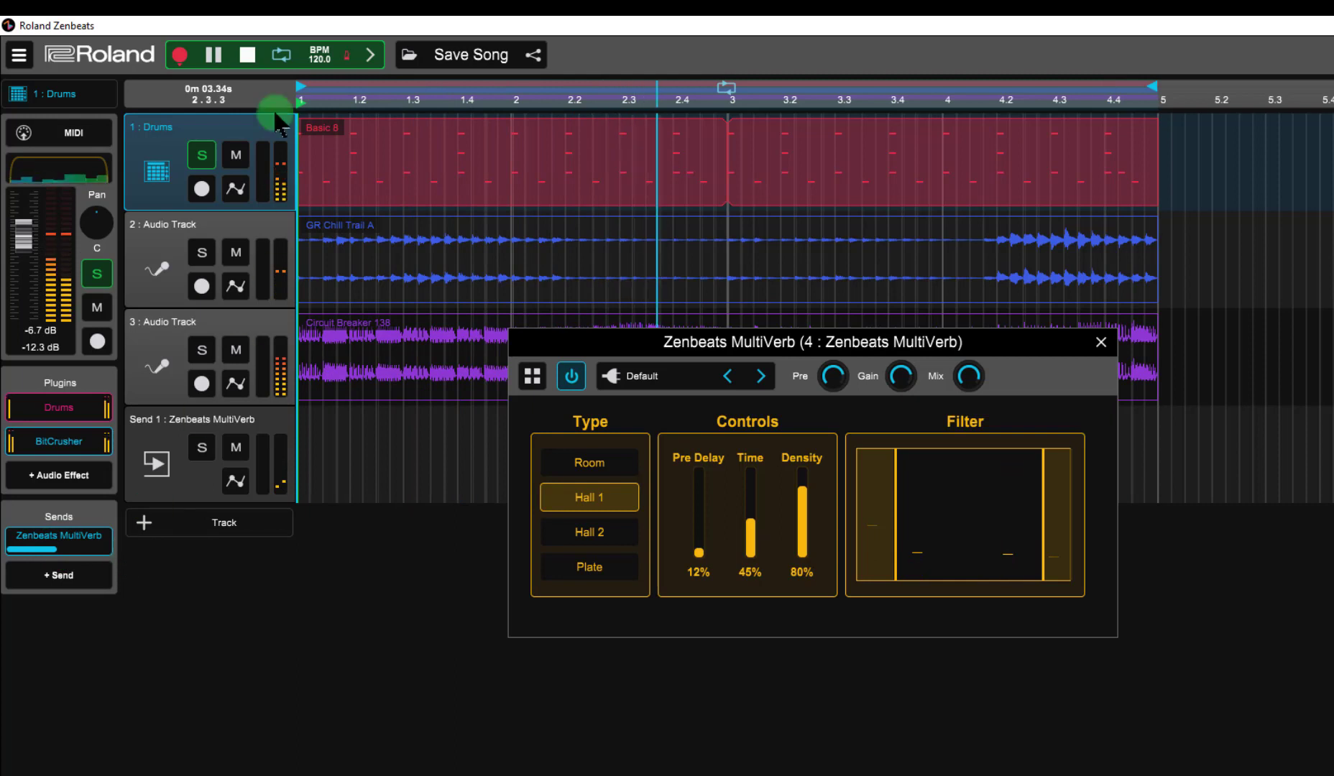
left_click(215, 57)
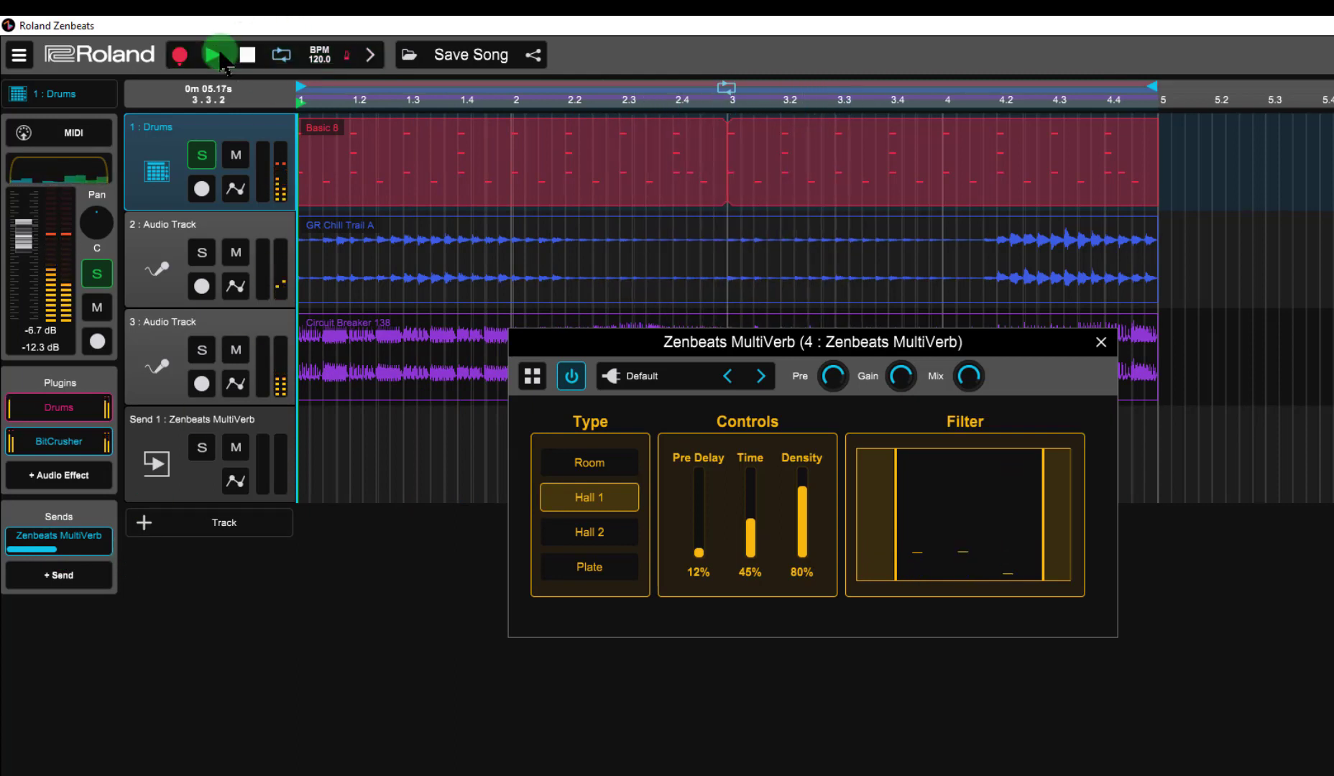
left_click(203, 156)
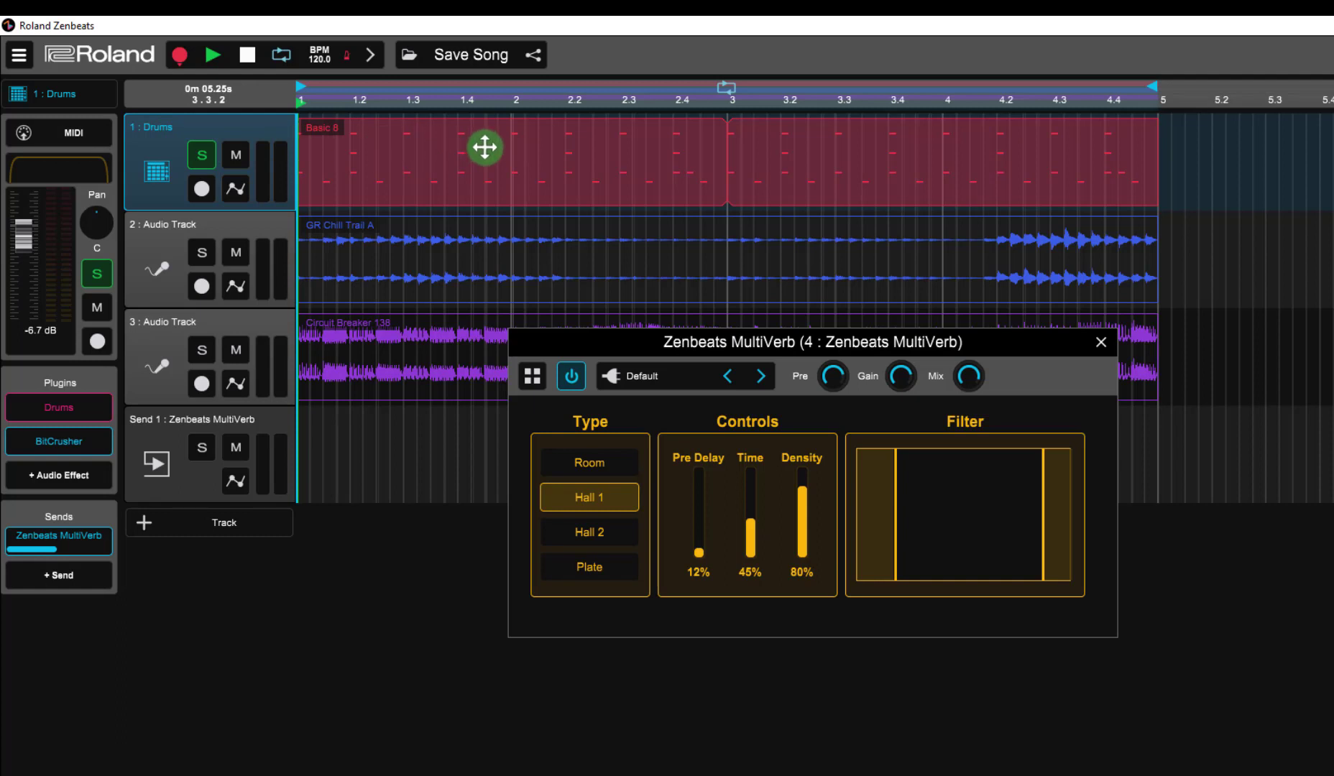
left_click(202, 155)
- Mute the GR Chill Trail and Circuit Breaker tracks and play the song from the beginning
left_click(236, 253)
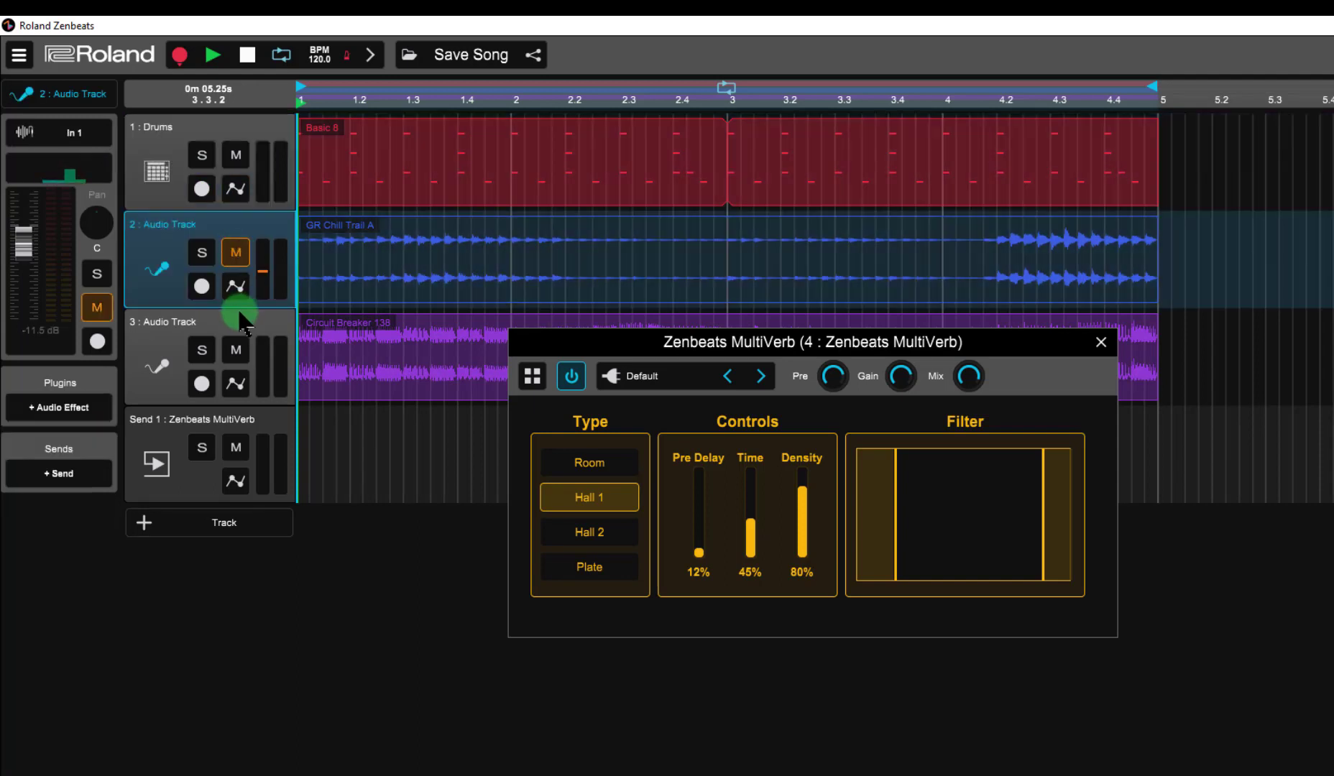
left_click(235, 351)
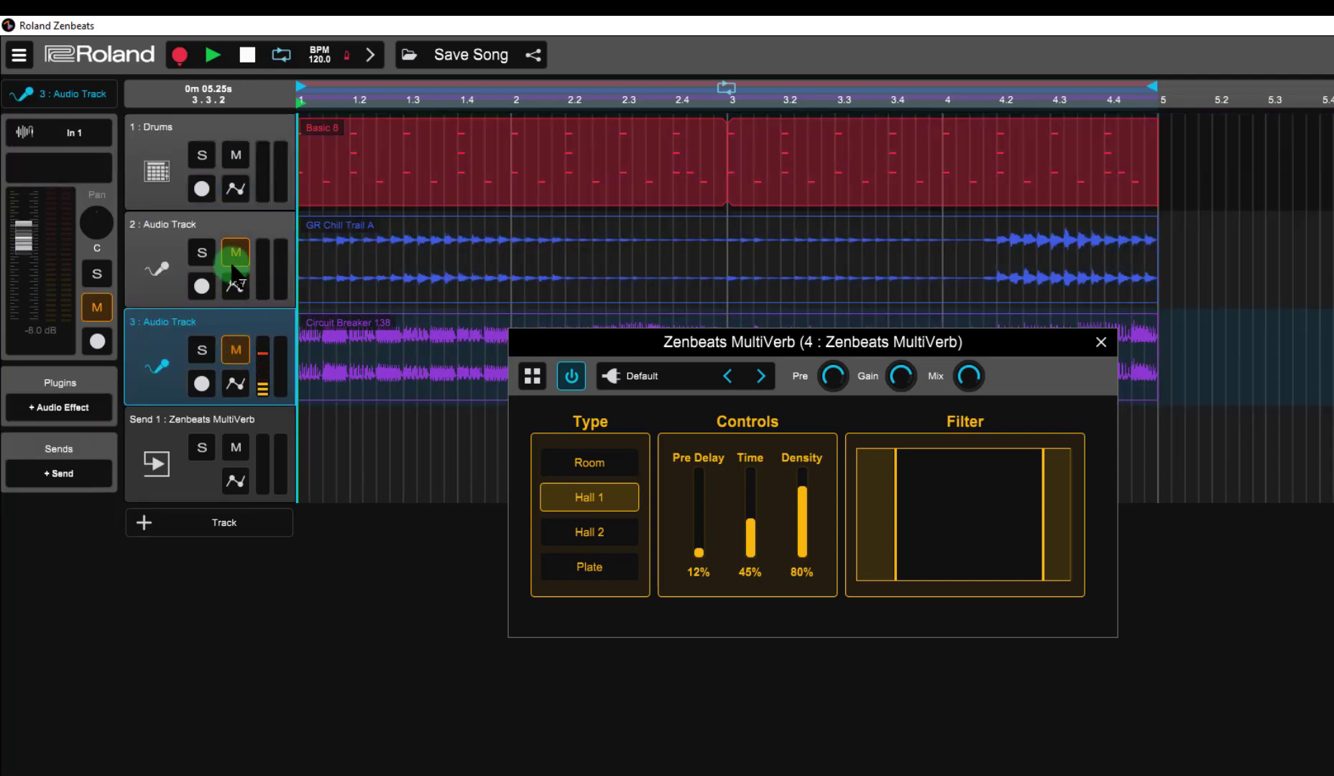
left_click(239, 56)
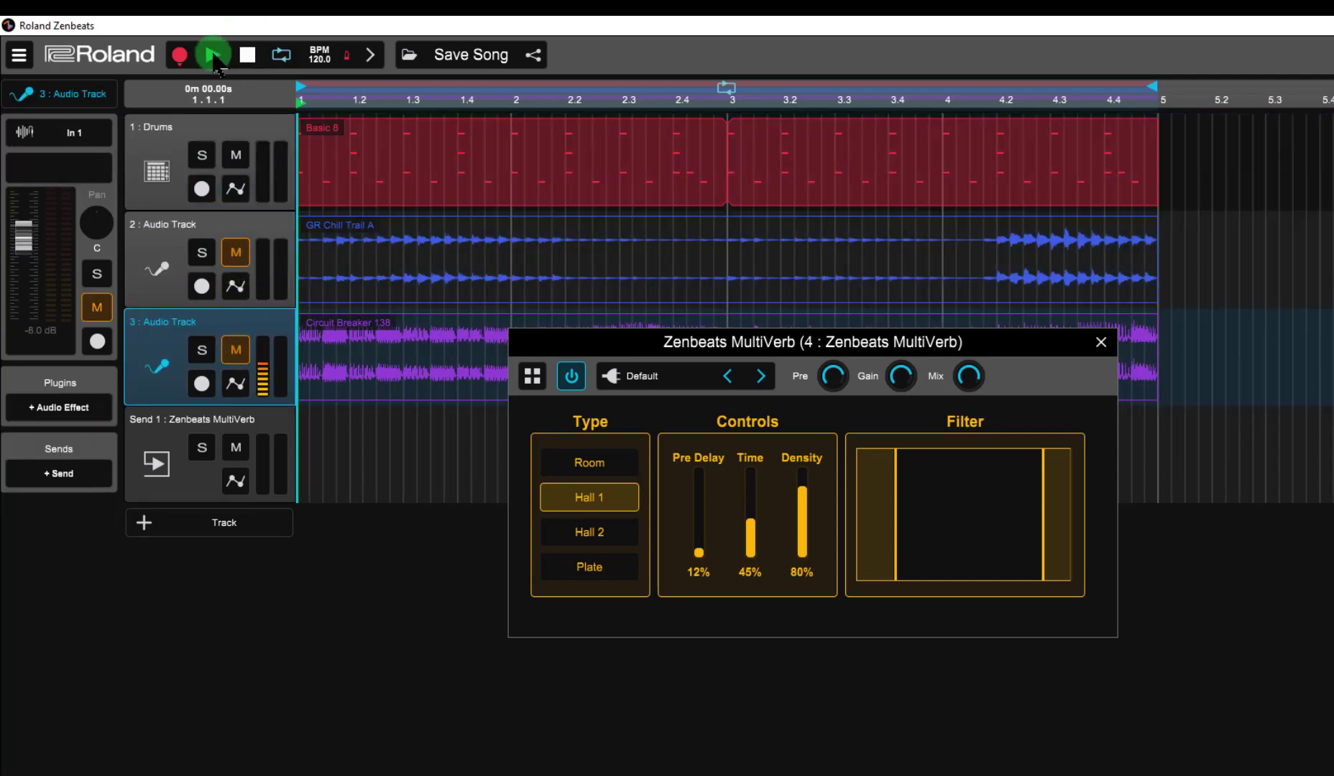
left_click(213, 57)
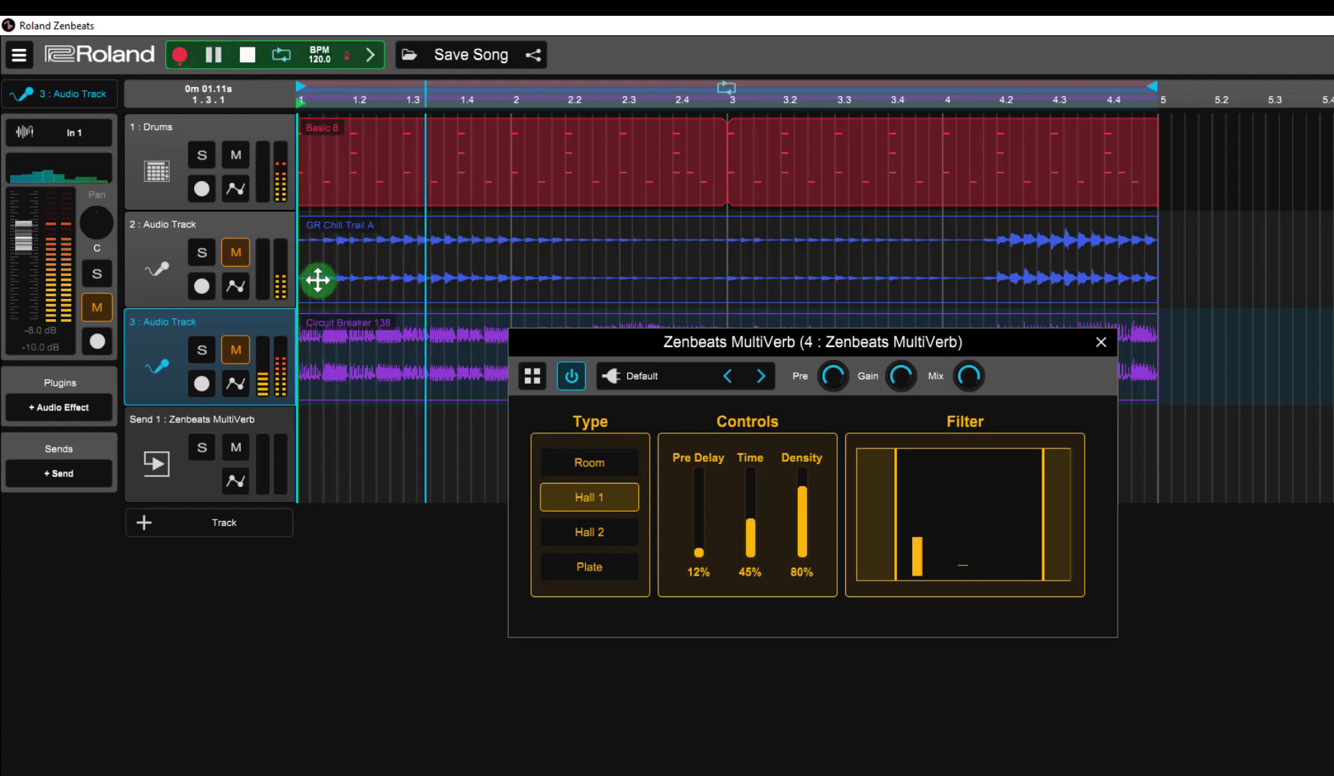
- Fine-tune the Drums track's Zenbeats MultiVerb send level during playback, settling just under half, and pause
left_click(156, 142)
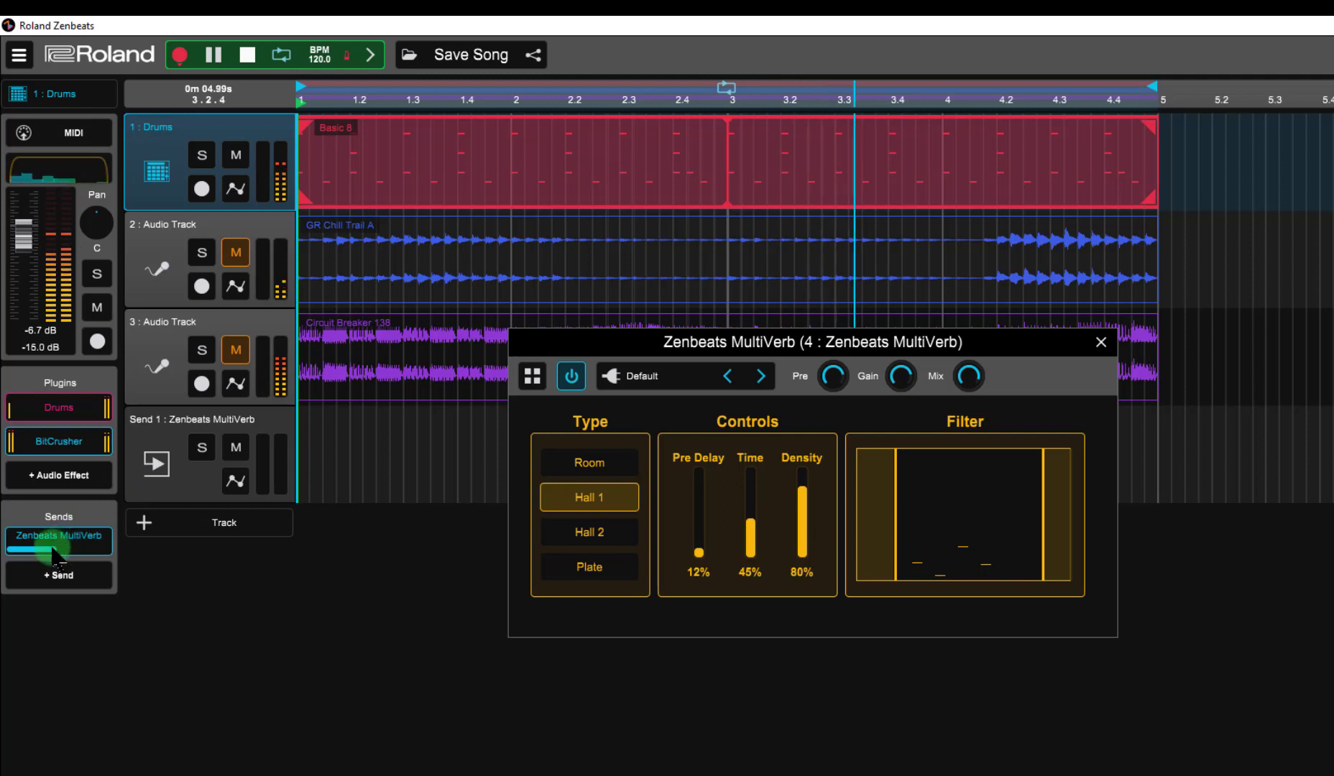
mouse_move(54, 555)
left_mouse_down()
mouse_move(99, 557)
mouse_move(48, 552)
left_mouse_up()
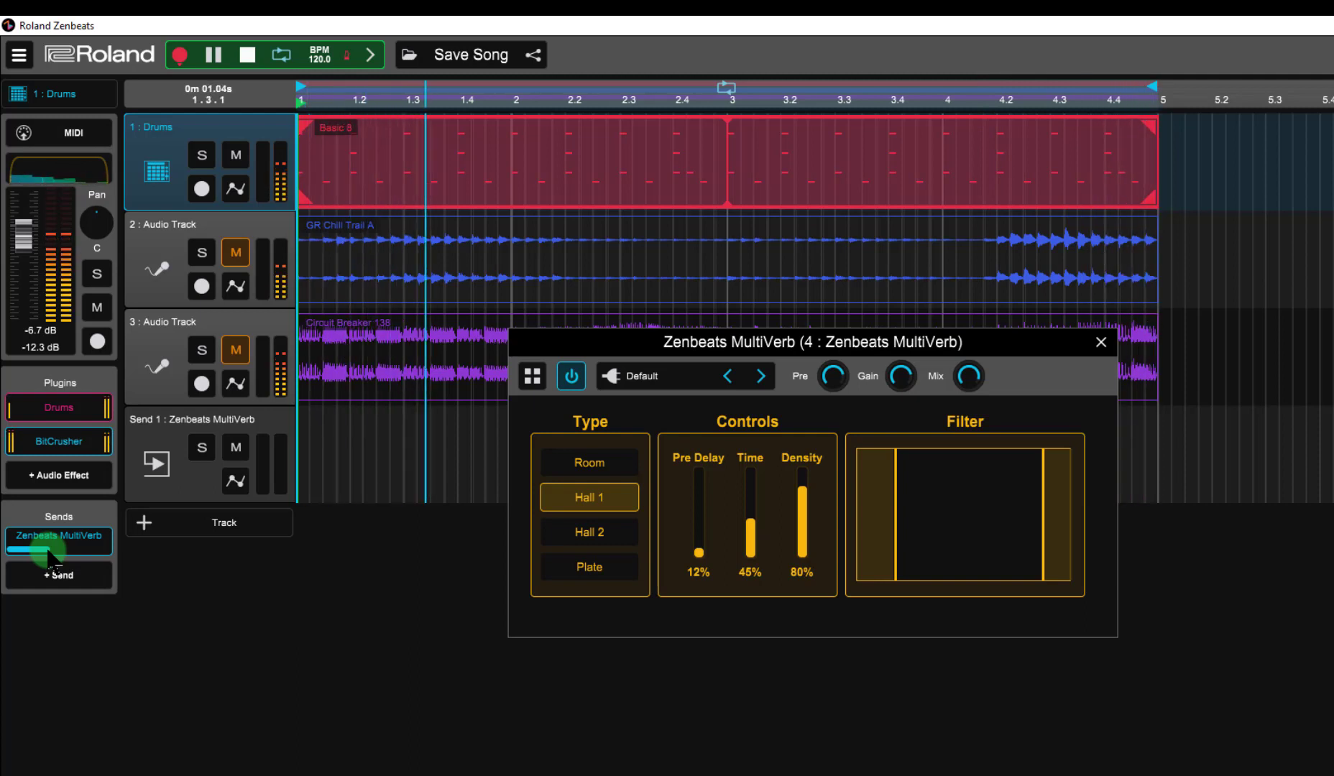
left_click_drag(47, 552, 52, 552)
left_click(213, 55)
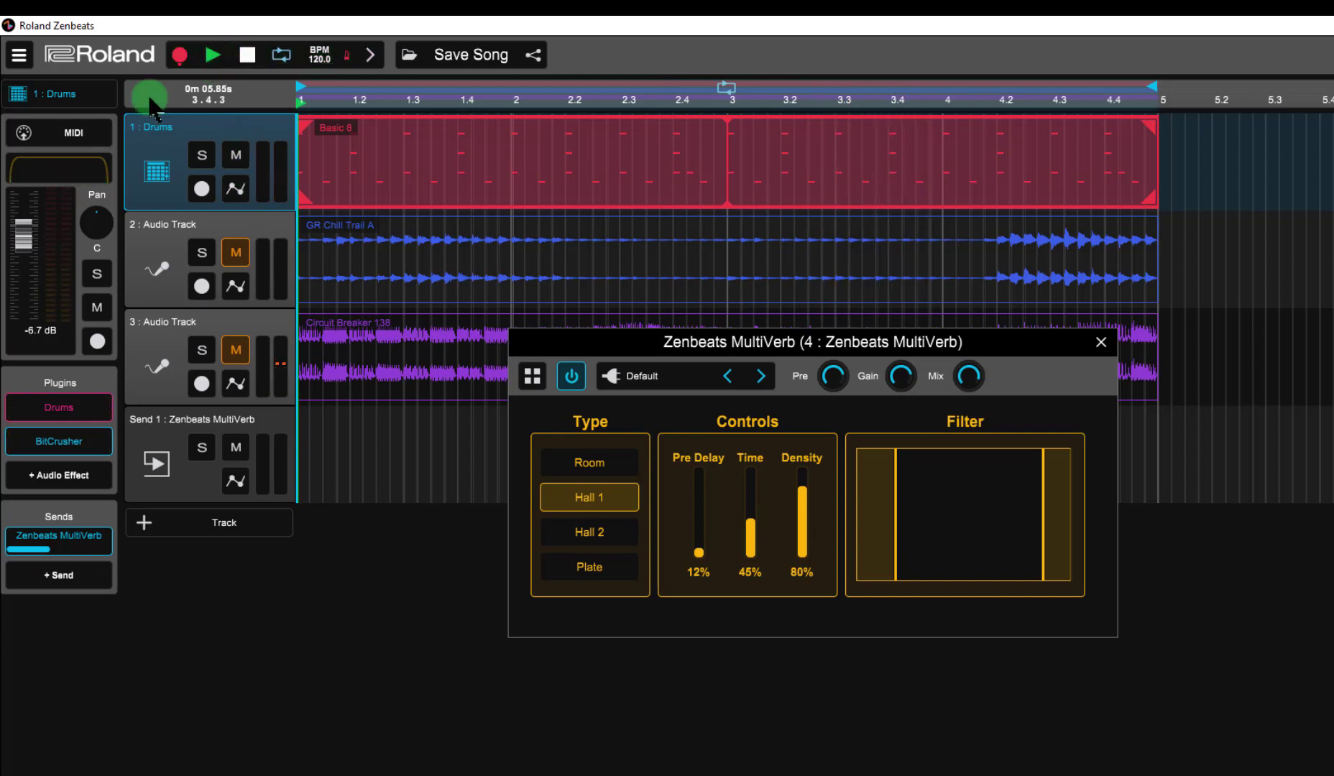
- Mute Drums in favour of the GR Chill Trail track and add a Zenbeats MultiVerb send to that audio track
left_click(237, 156)
left_click(236, 253)
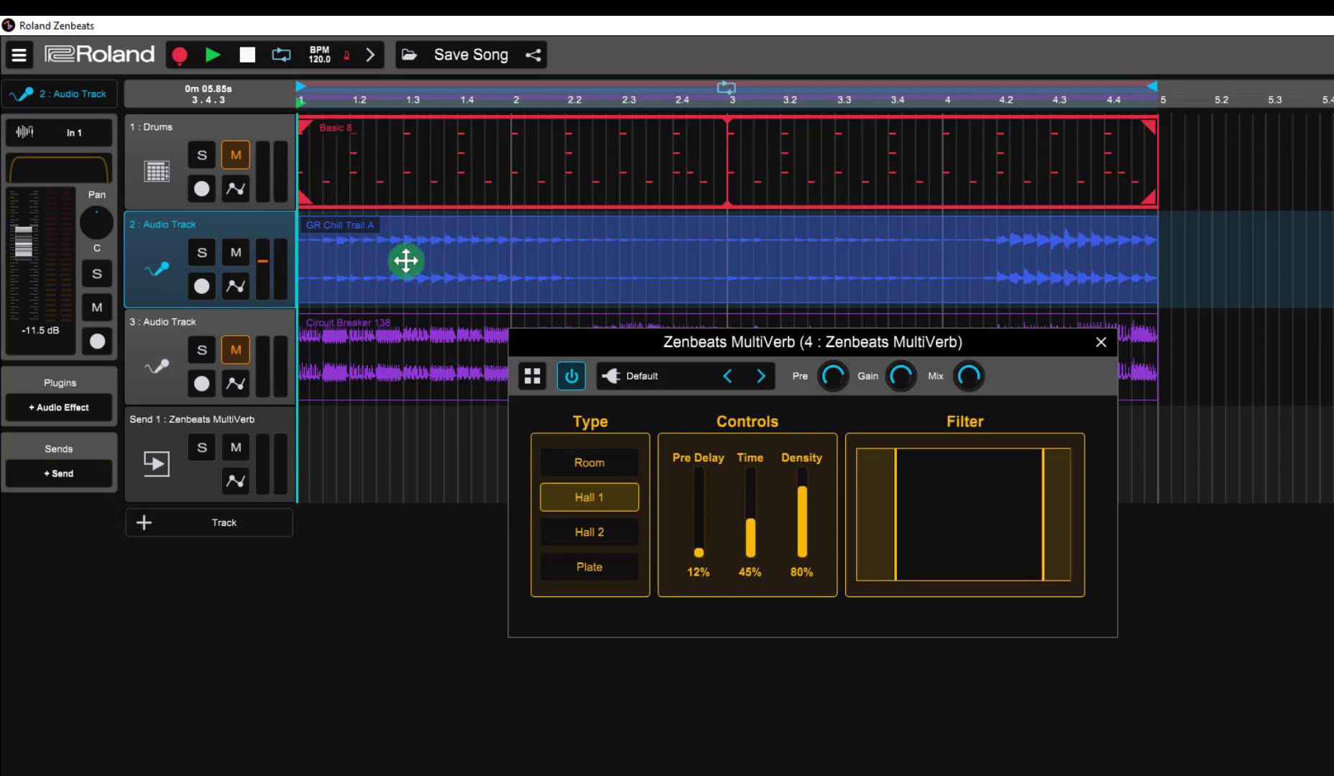
left_click(47, 476)
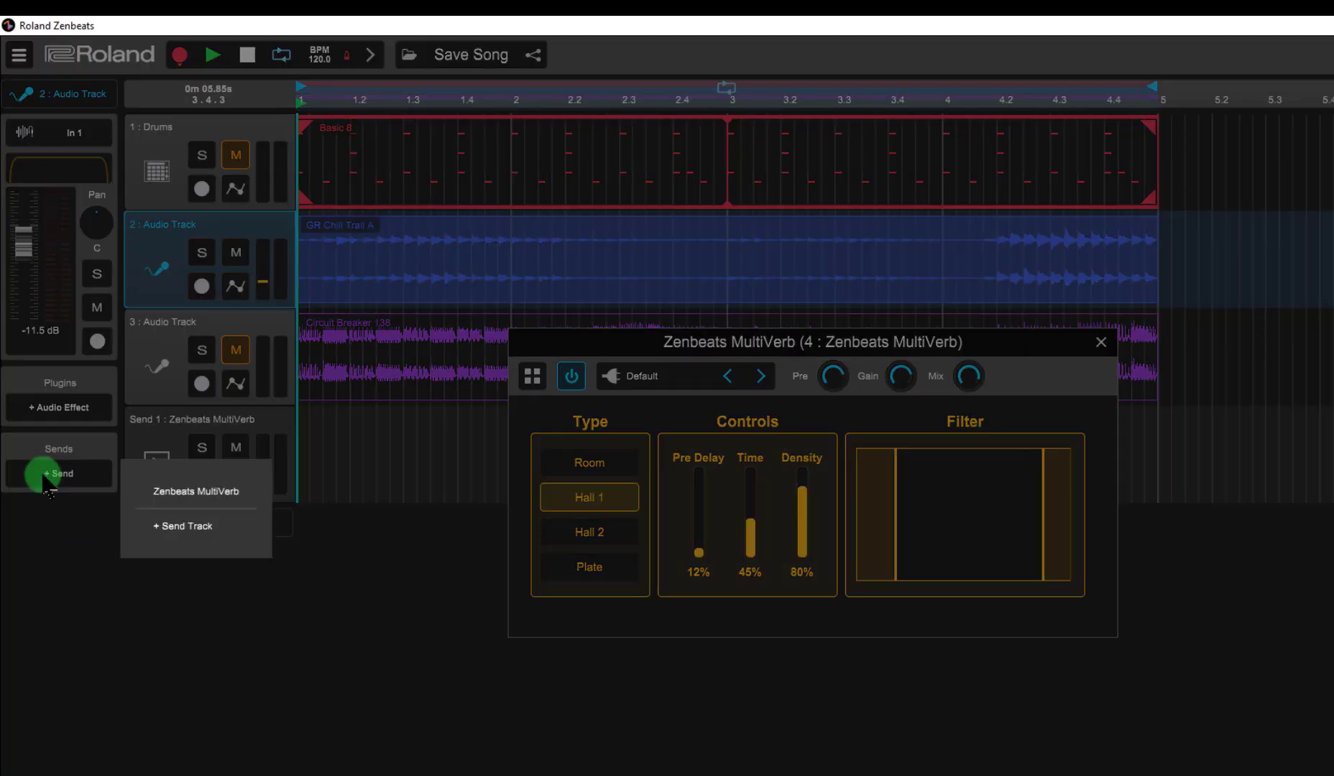
left_click(186, 493)
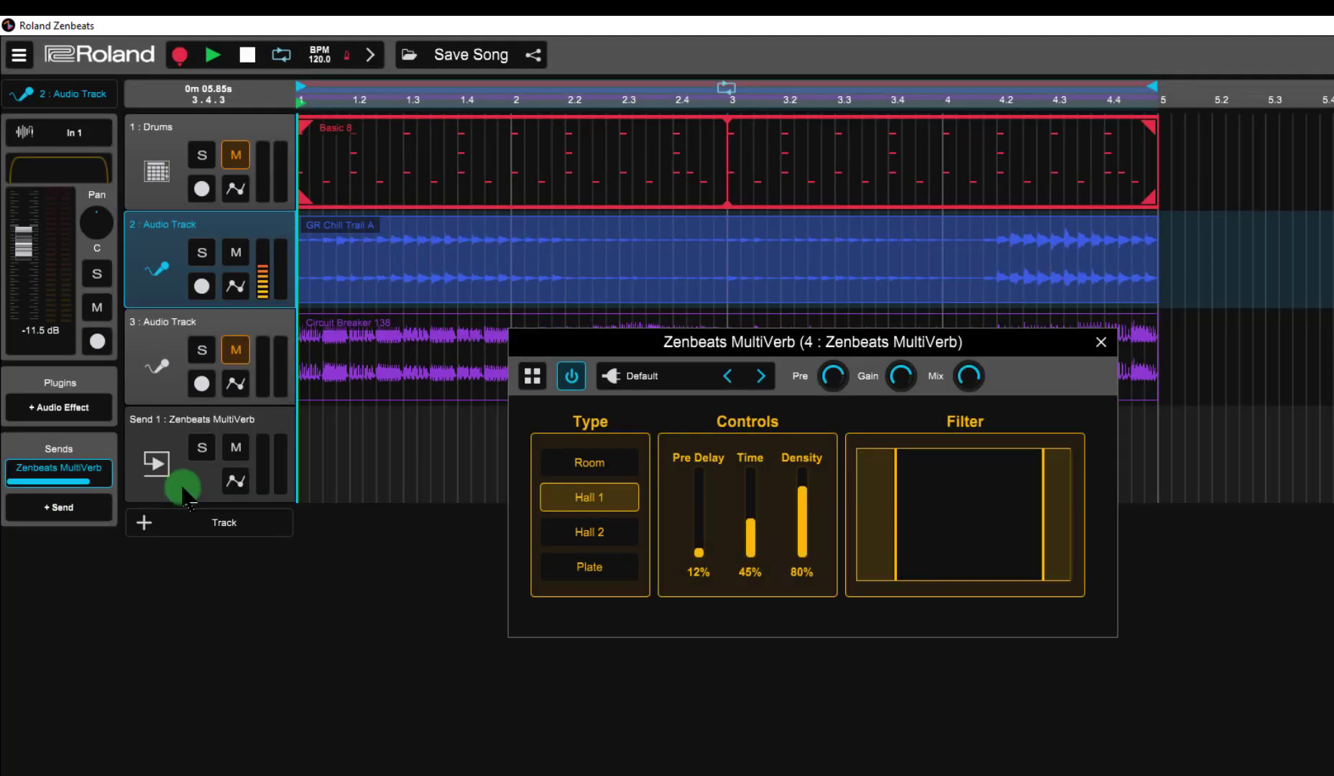
- Lower the GR Chill Trail track's Zenbeats MultiVerb send level to just under half during playback, and stop the song
mouse_move(88, 489)
left_mouse_down()
mouse_move(47, 493)
mouse_move(80, 496)
left_mouse_up()
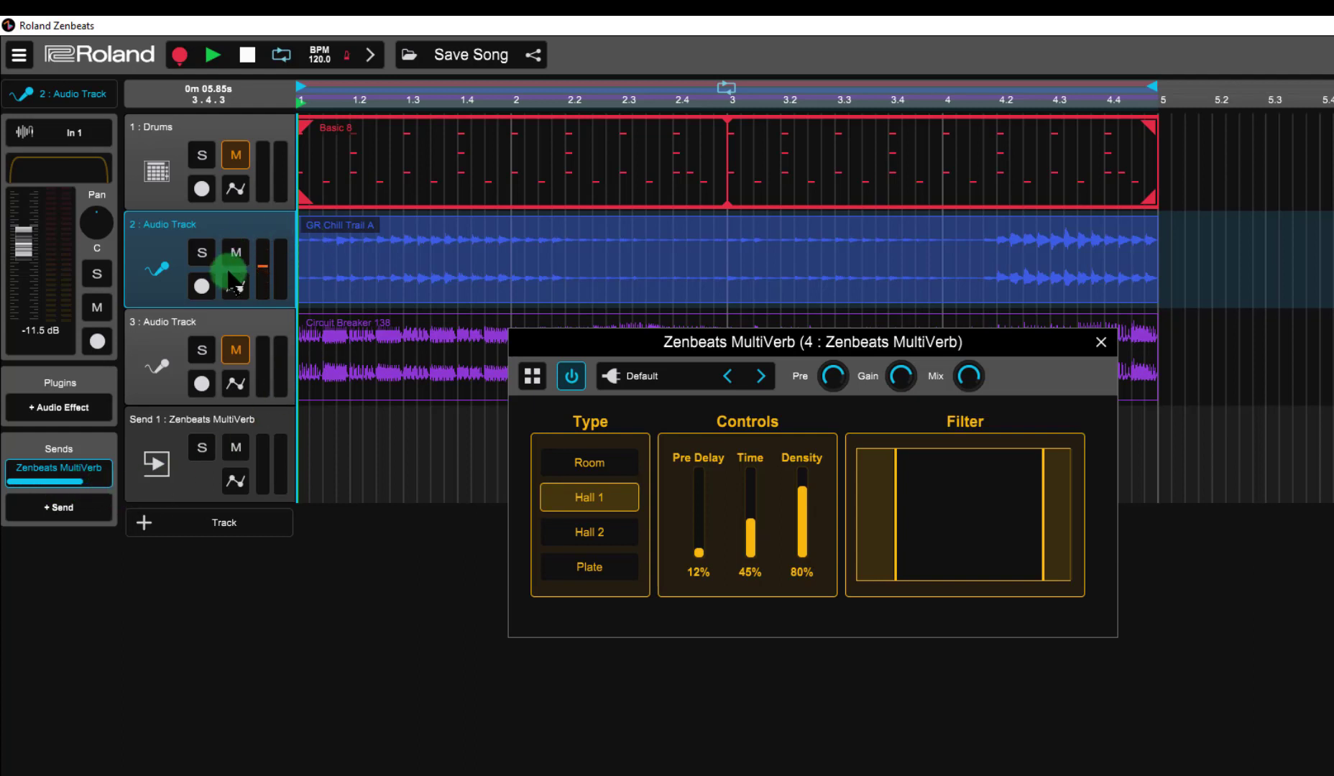
left_click(215, 57)
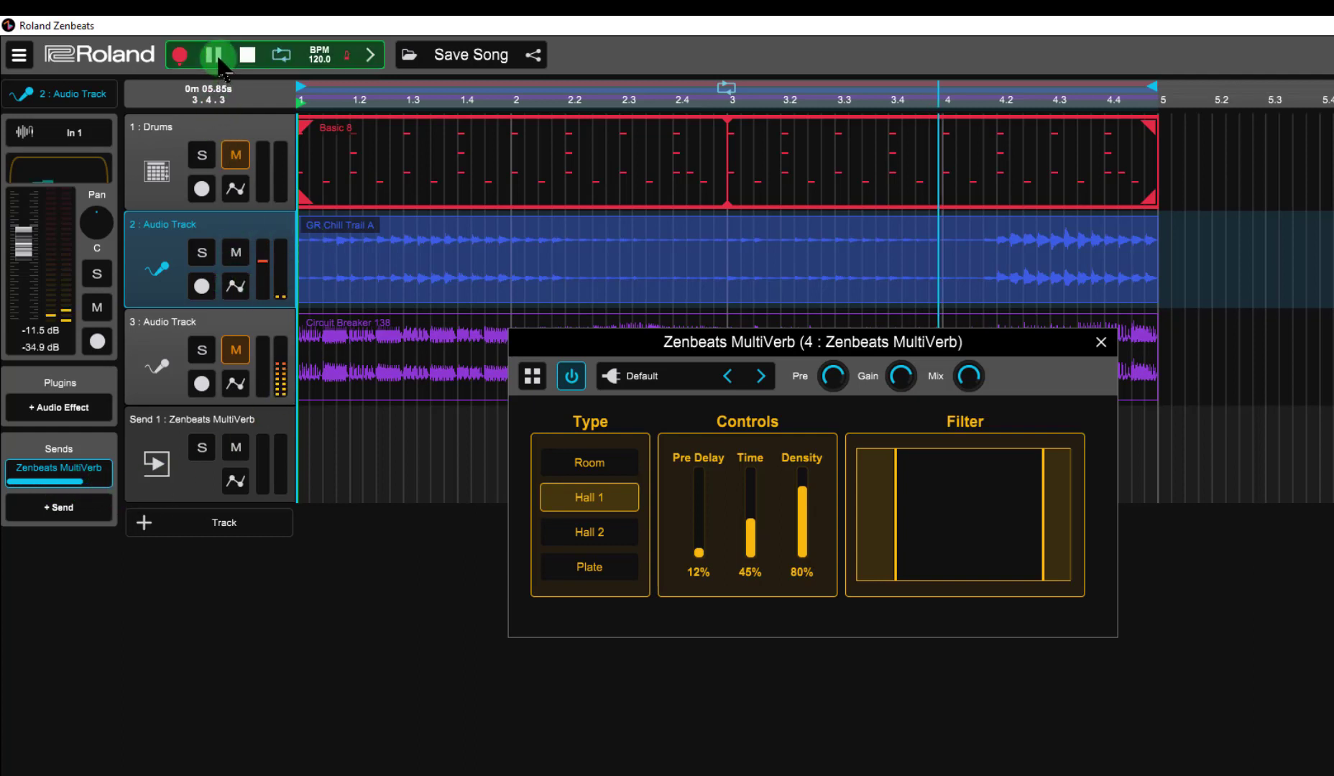
left_click_drag(83, 494, 50, 496)
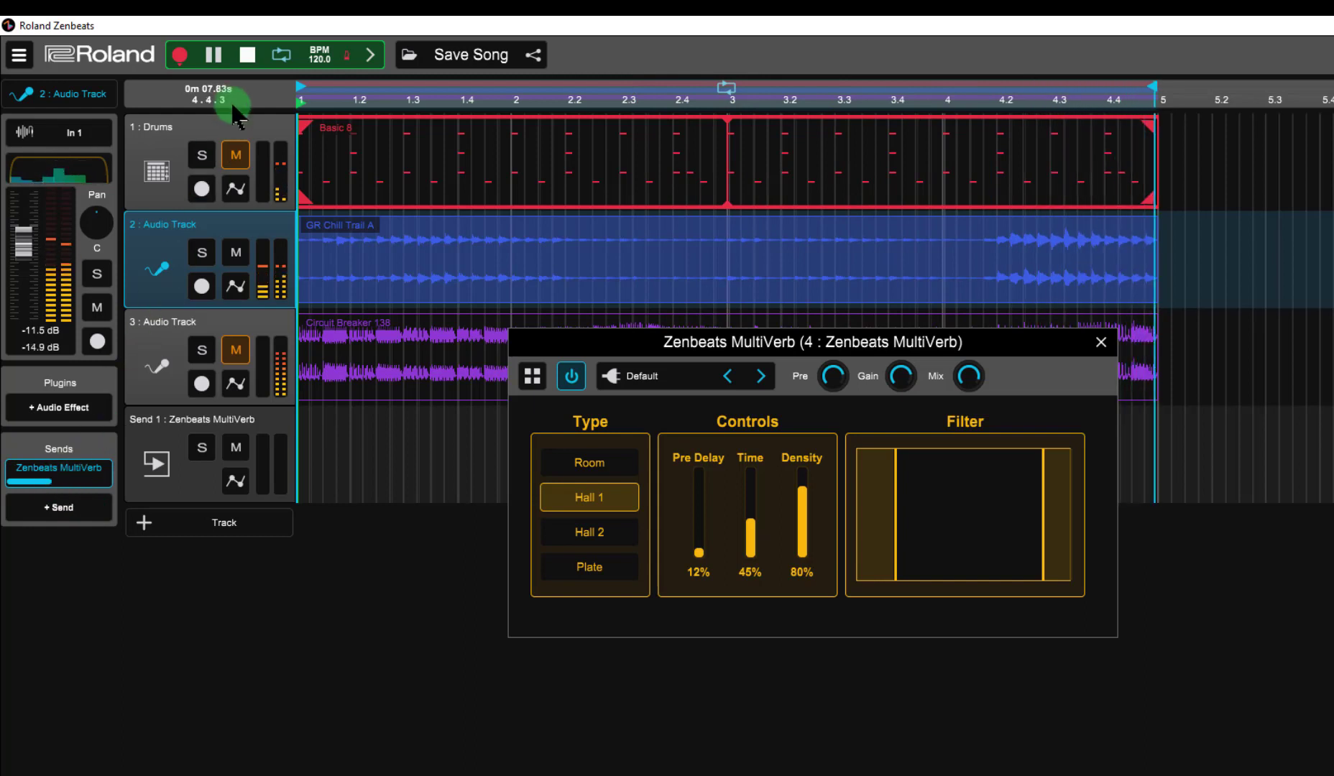
left_click(247, 56)
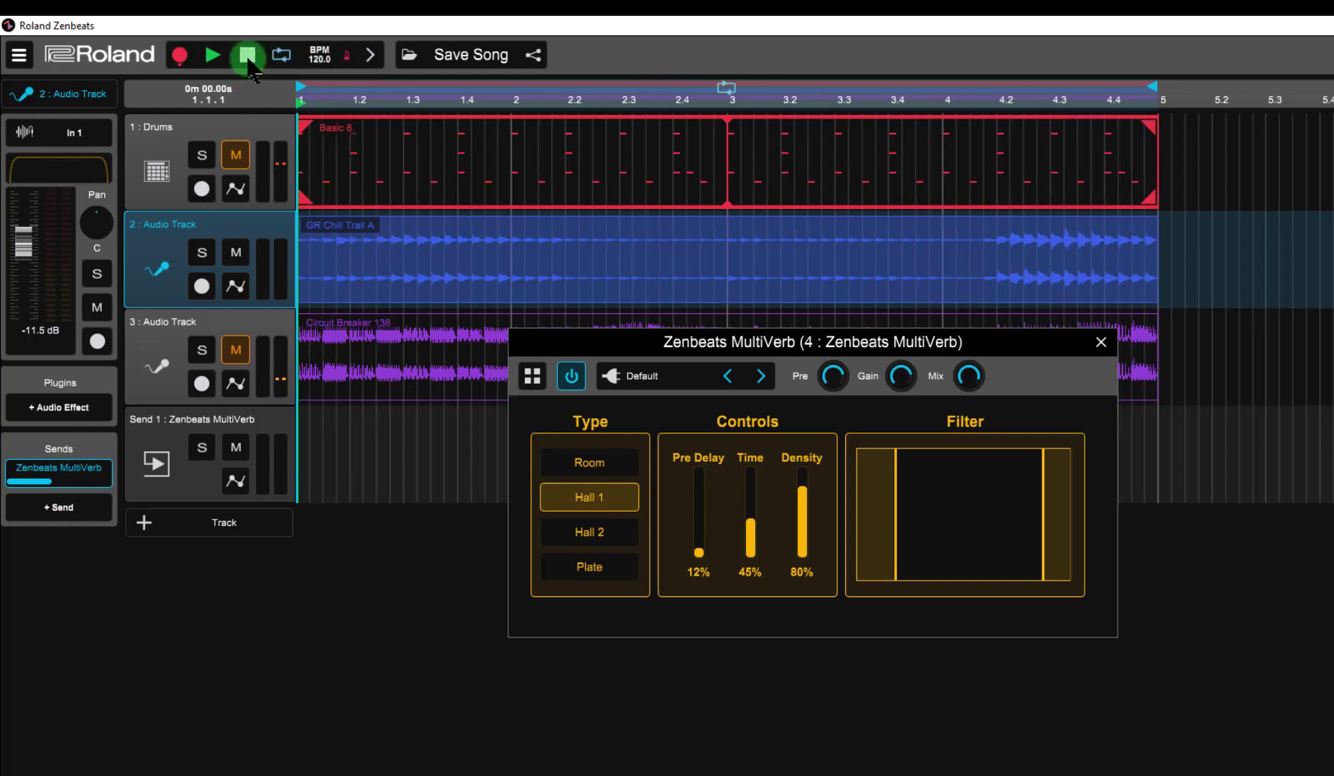
- Add a Zenbeats MultiVerb send to the Circuit Breaker track and lower its level to about a third
left_click(157, 345)
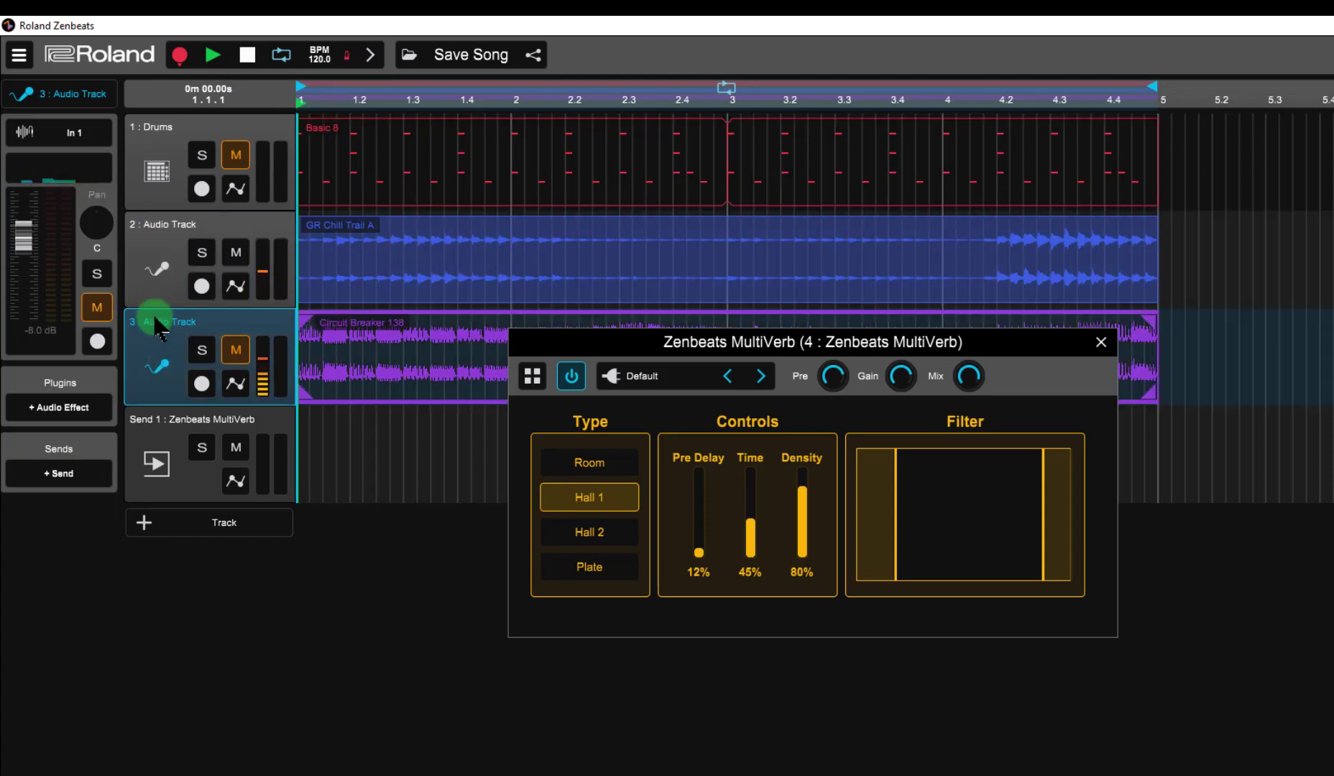
left_click(153, 360)
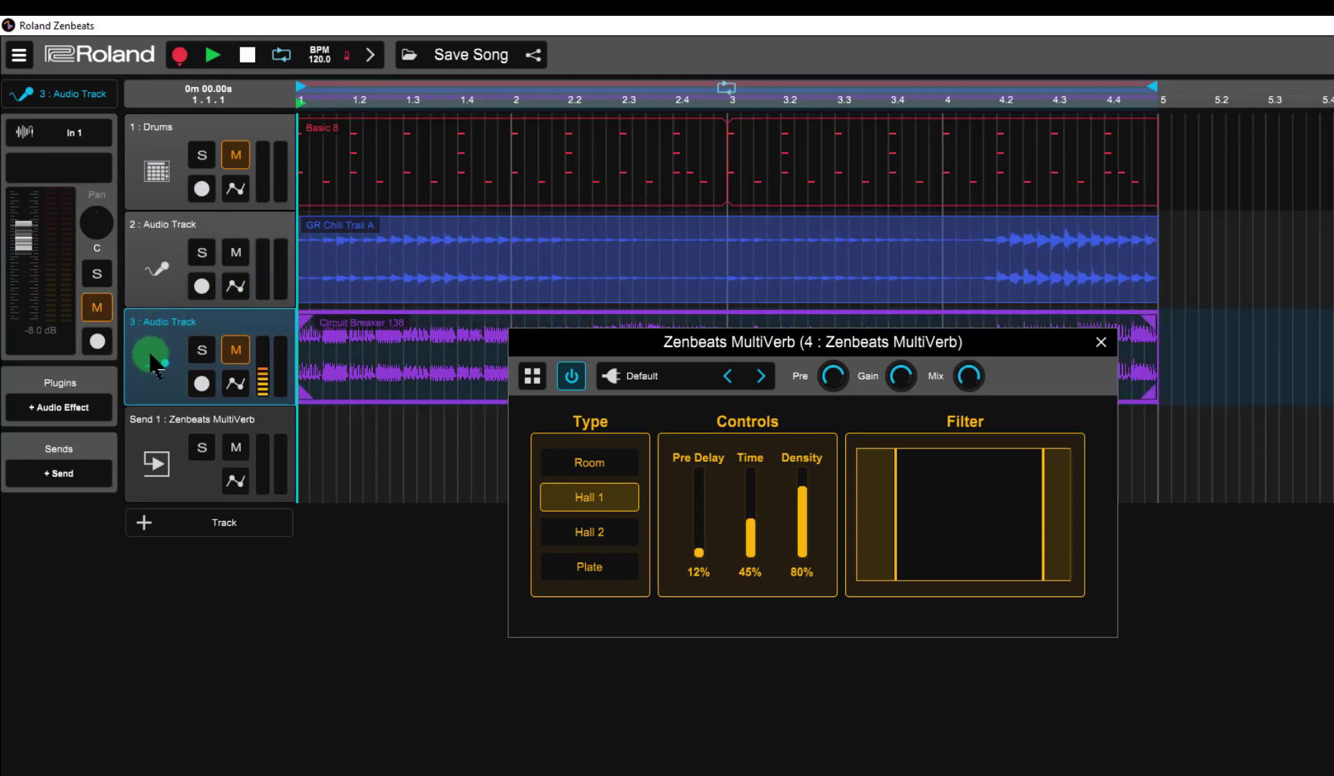
left_click(57, 475)
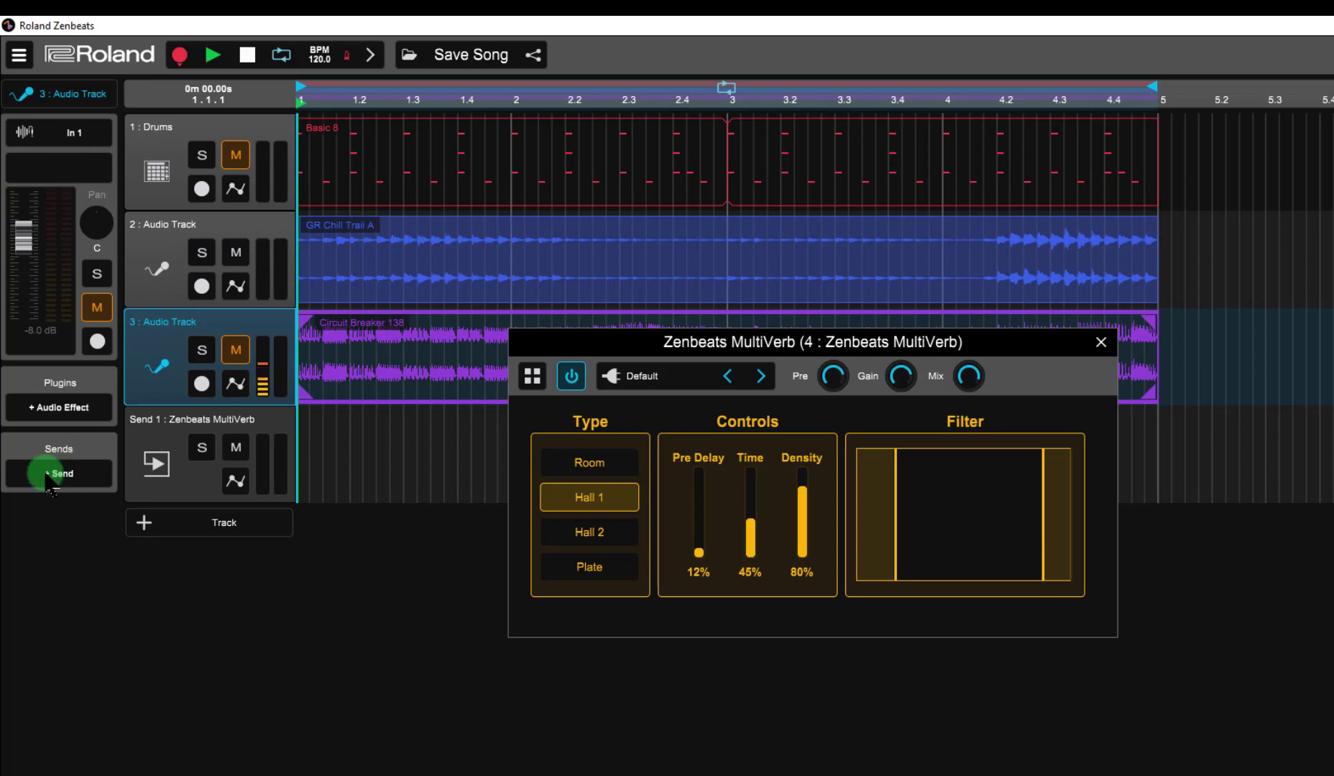
left_click(183, 497)
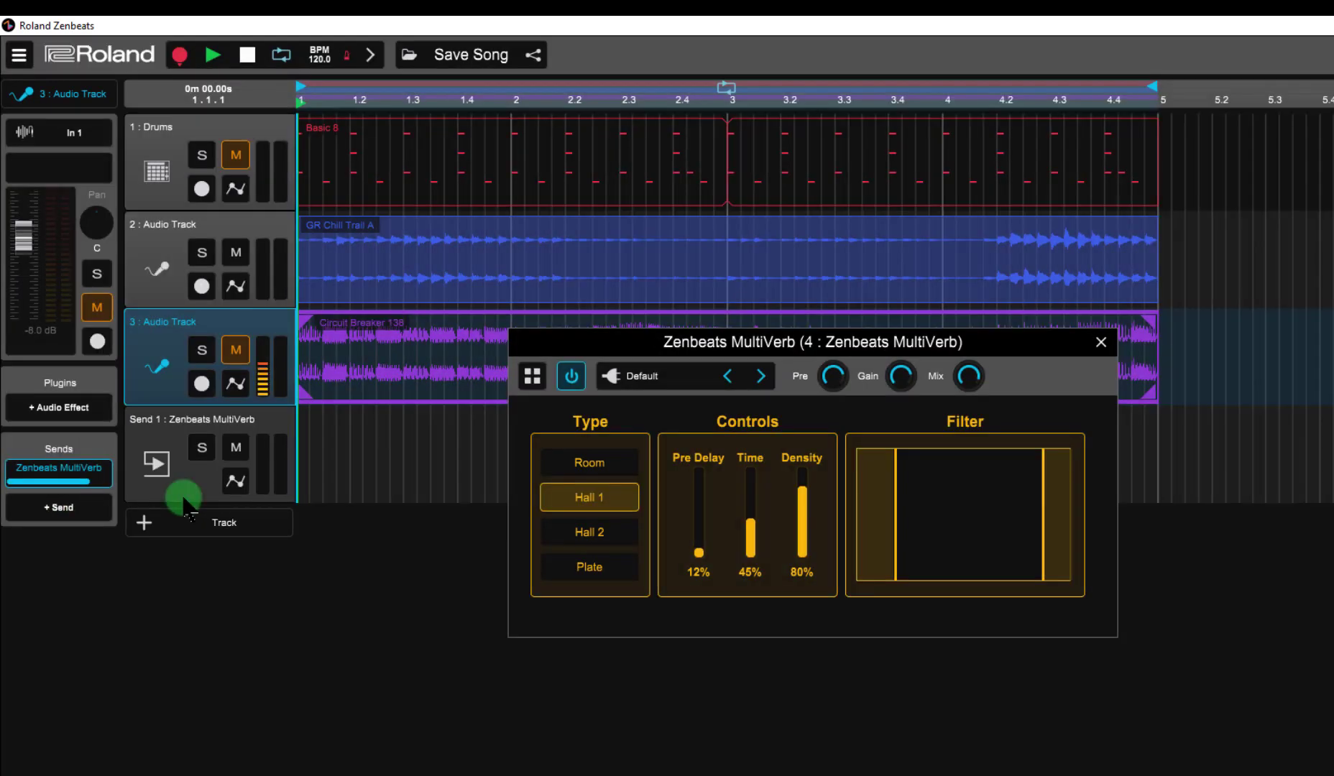
left_click(87, 483)
left_click_drag(77, 486, 49, 488)
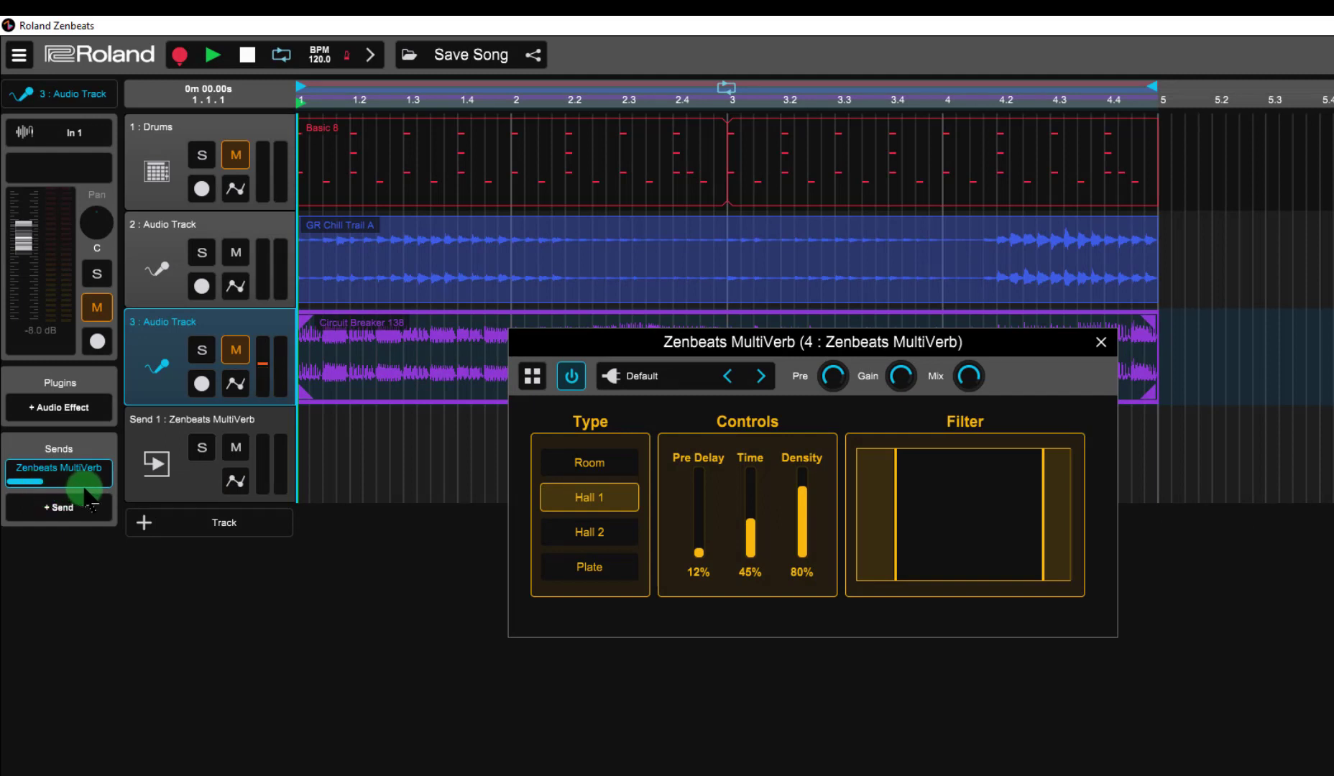
- Unmute the Circuit Breaker track and mute the GR Chill Trail track
left_click(235, 351)
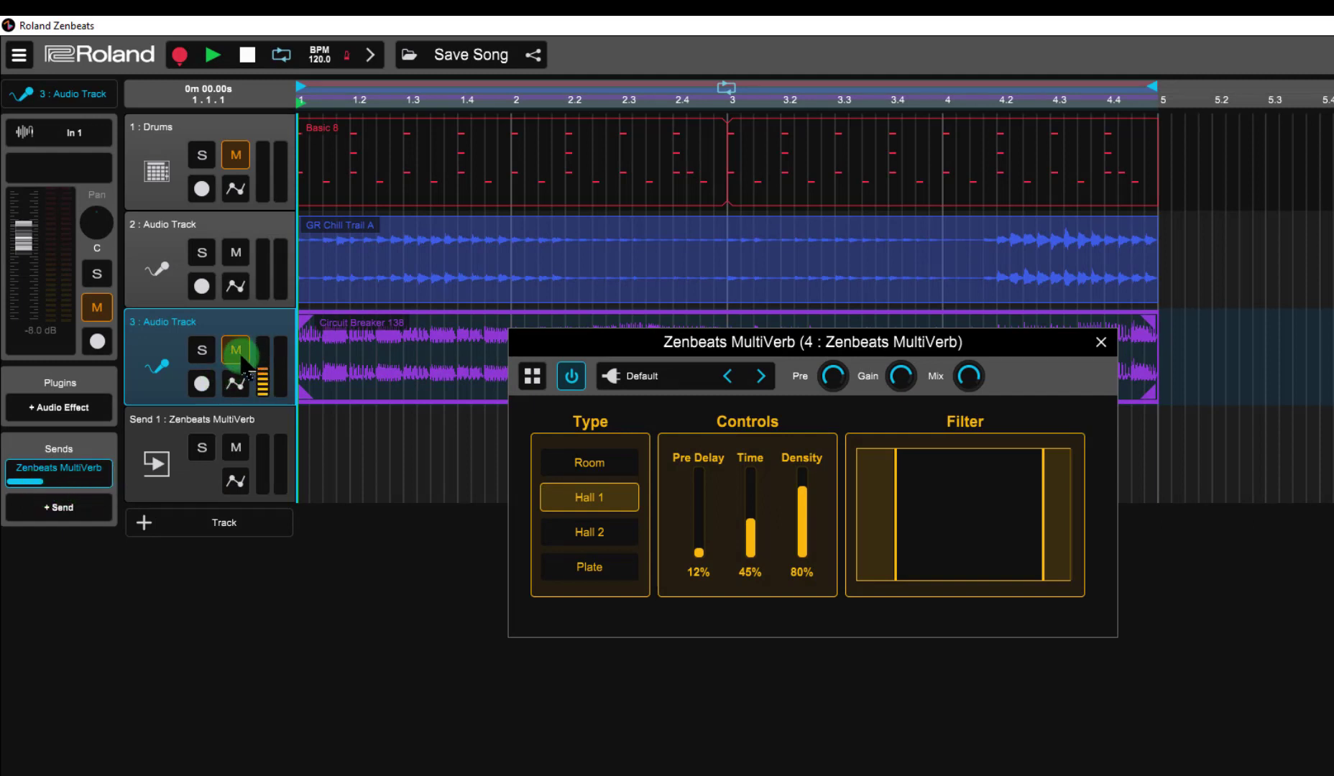
left_click(237, 352)
left_click(235, 252)
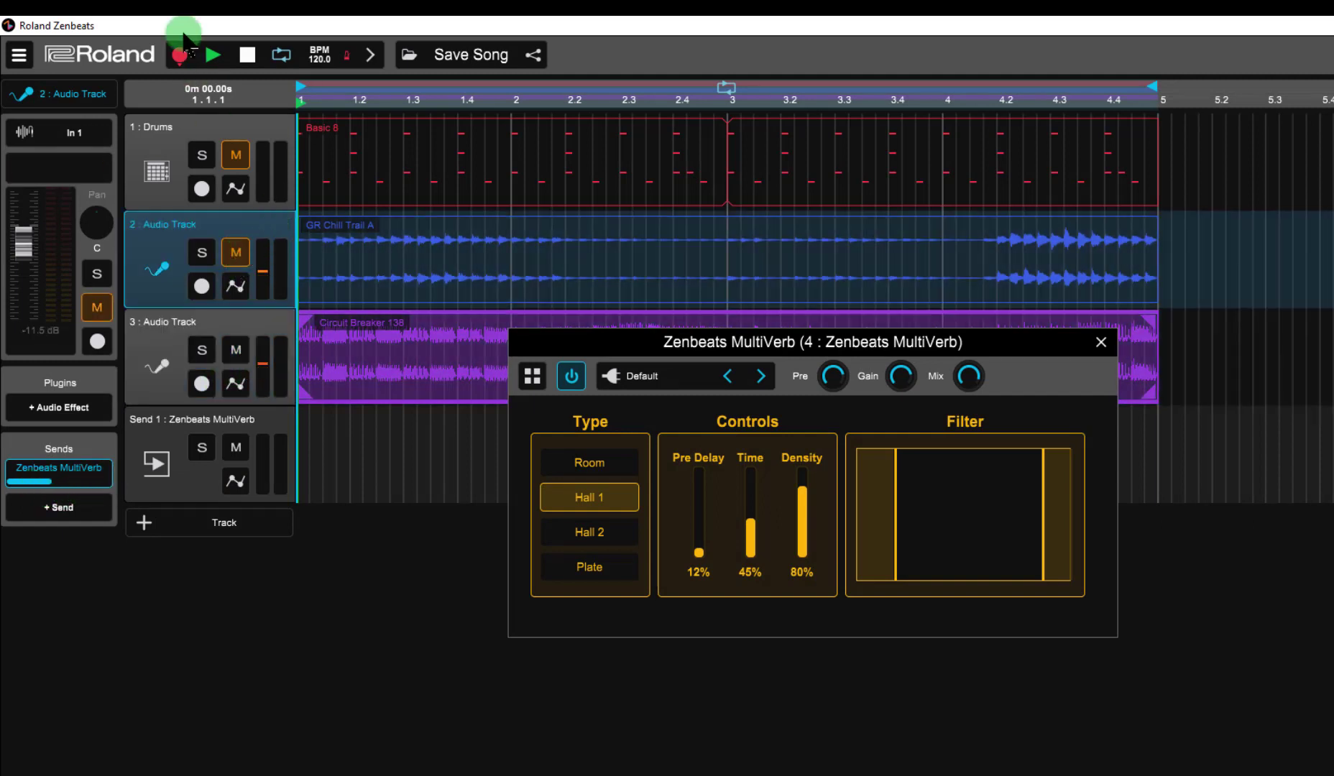
- Adjust the Circuit Breaker track's Zenbeats MultiVerb send level to just under half during playback, and stop the song
left_click(213, 56)
left_click(58, 482)
left_click_drag(57, 481, 105, 489)
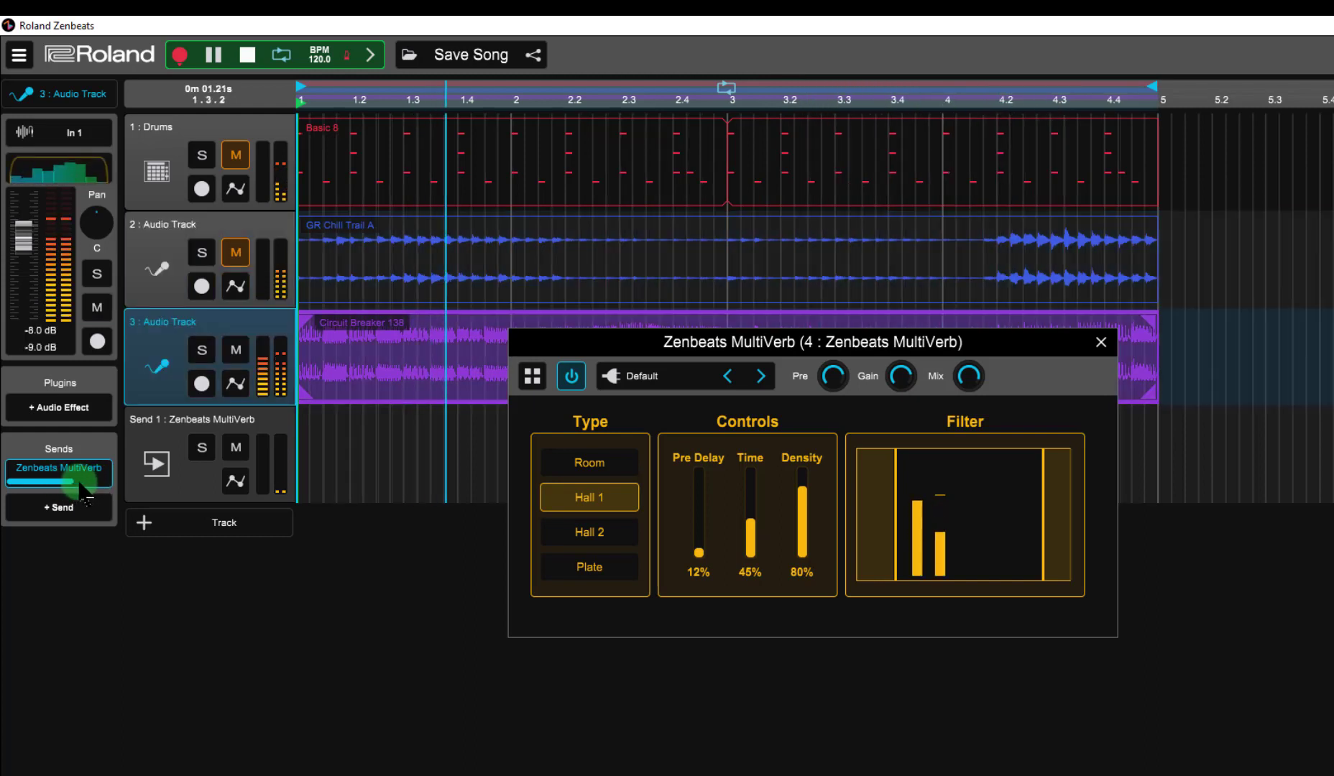
left_click_drag(83, 493, 105, 491)
key("space")
- Unmute the GR Chill Trail and Drums tracks and close the Zenbeats MultiVerb window
left_click(236, 252)
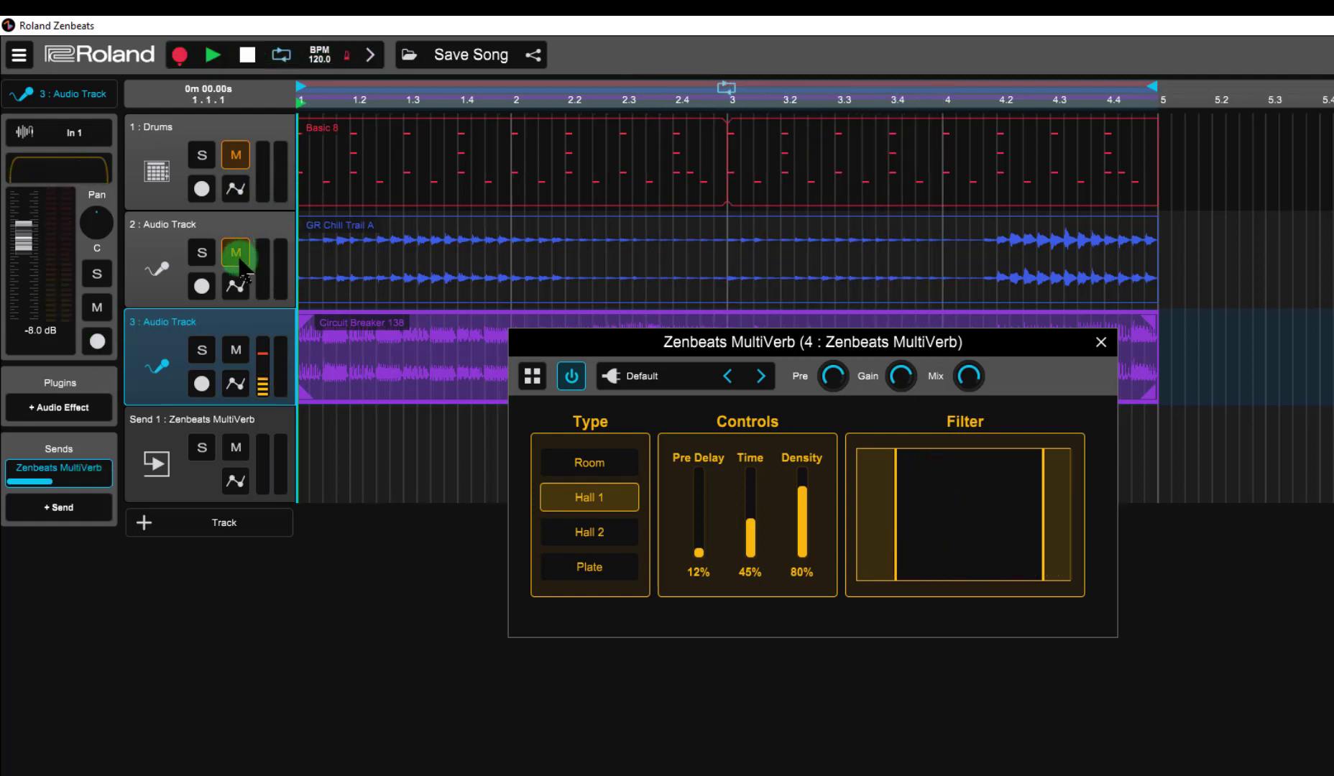
left_click(236, 155)
left_click(236, 155)
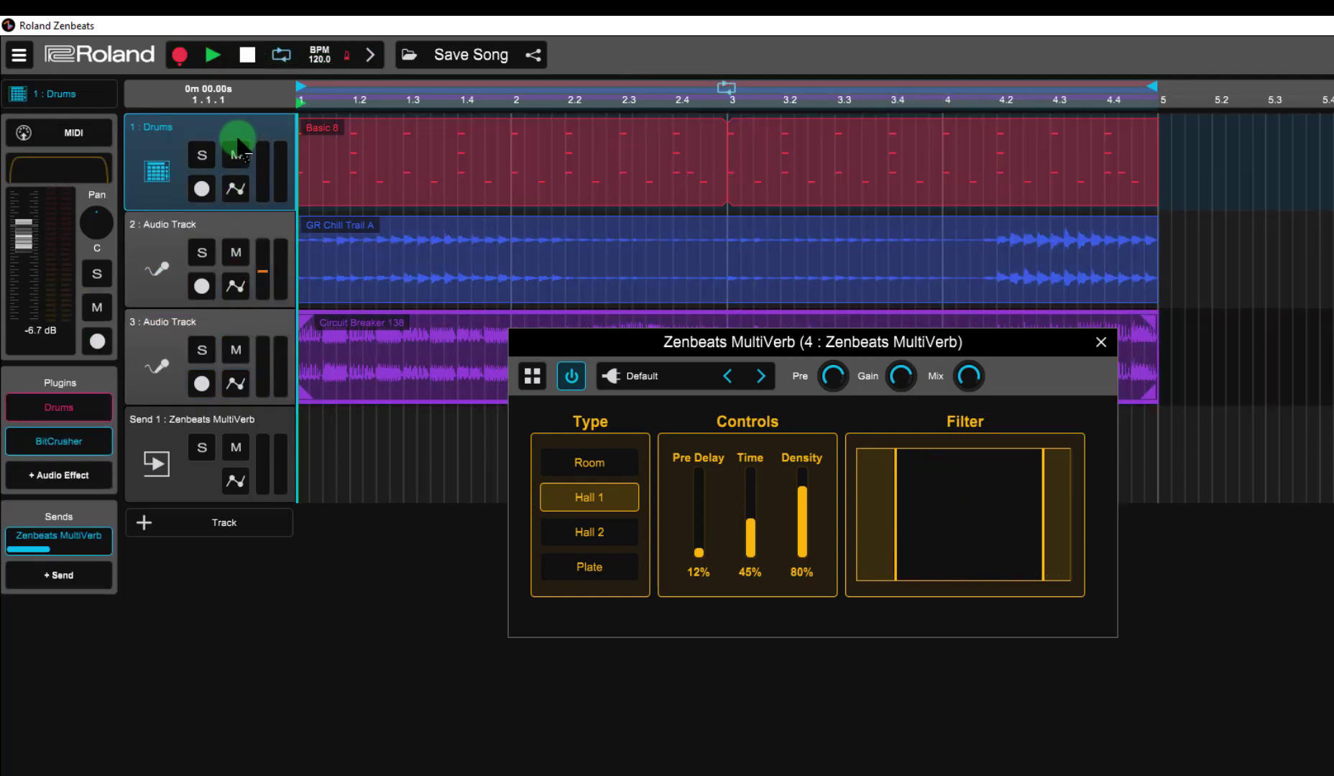
left_click(161, 170)
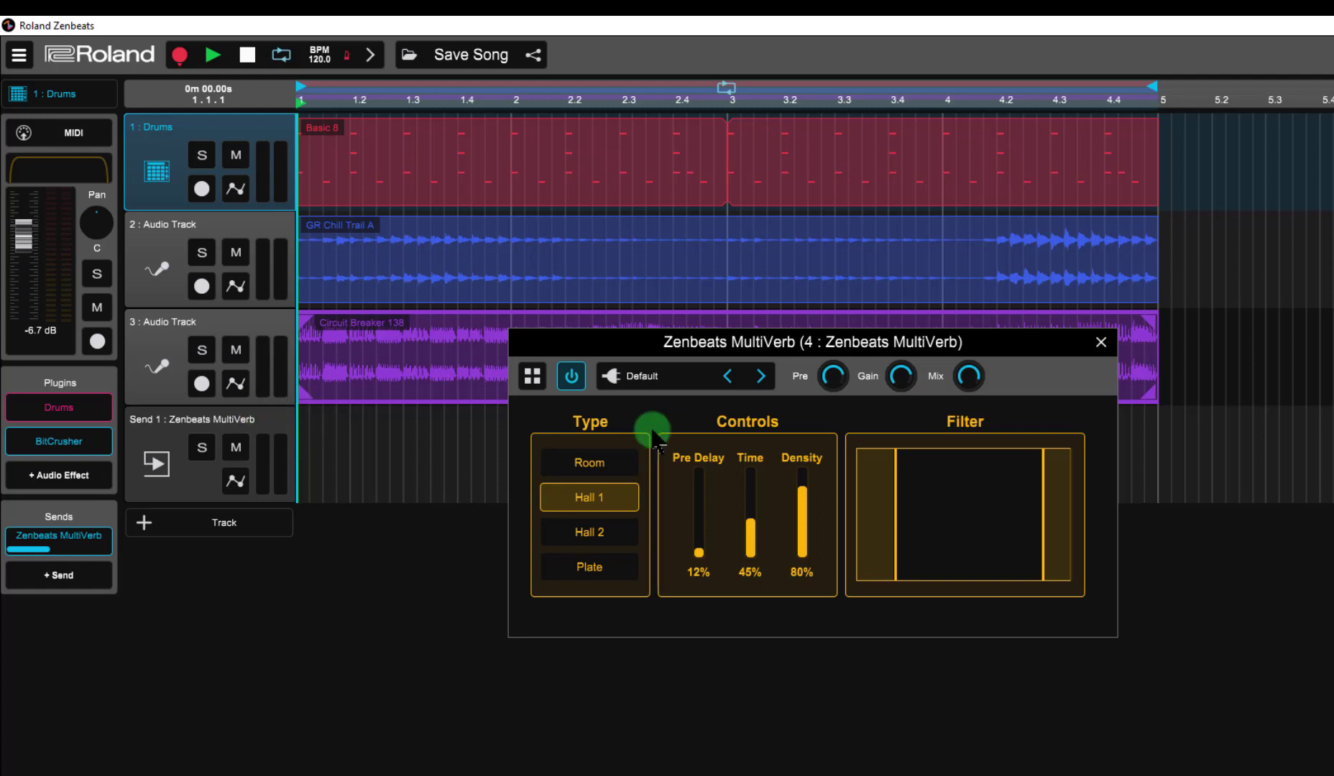
left_click(1102, 342)
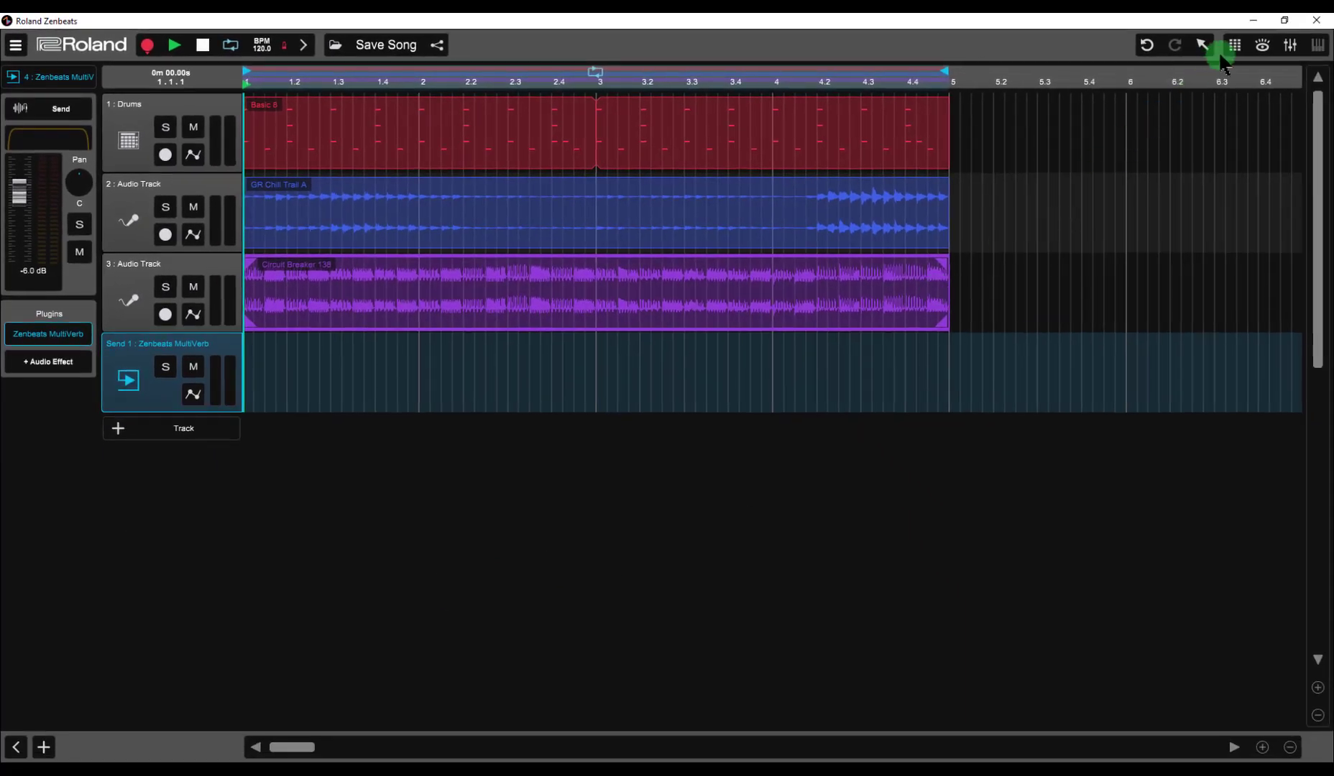
- Show the Main track in the timeline and select it
left_click(1263, 47)
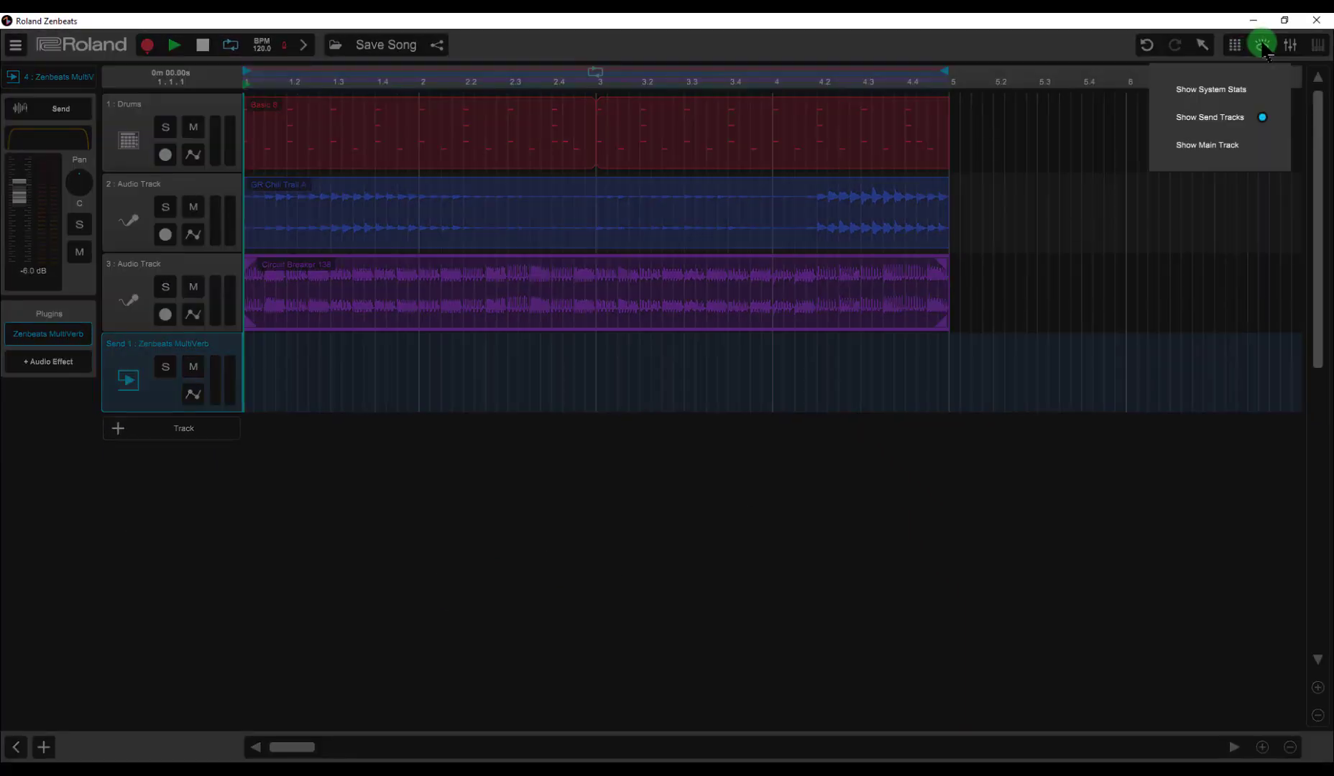
left_click(1198, 146)
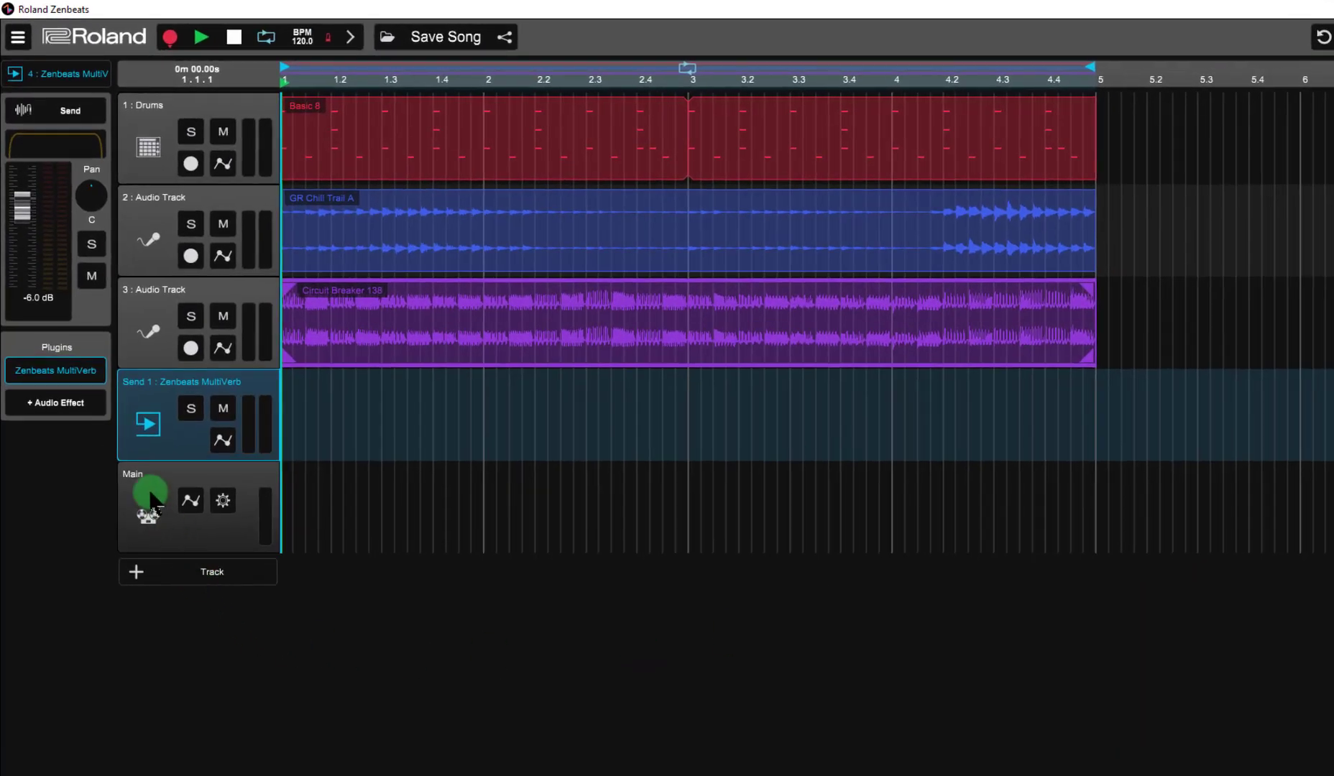
left_click(158, 491)
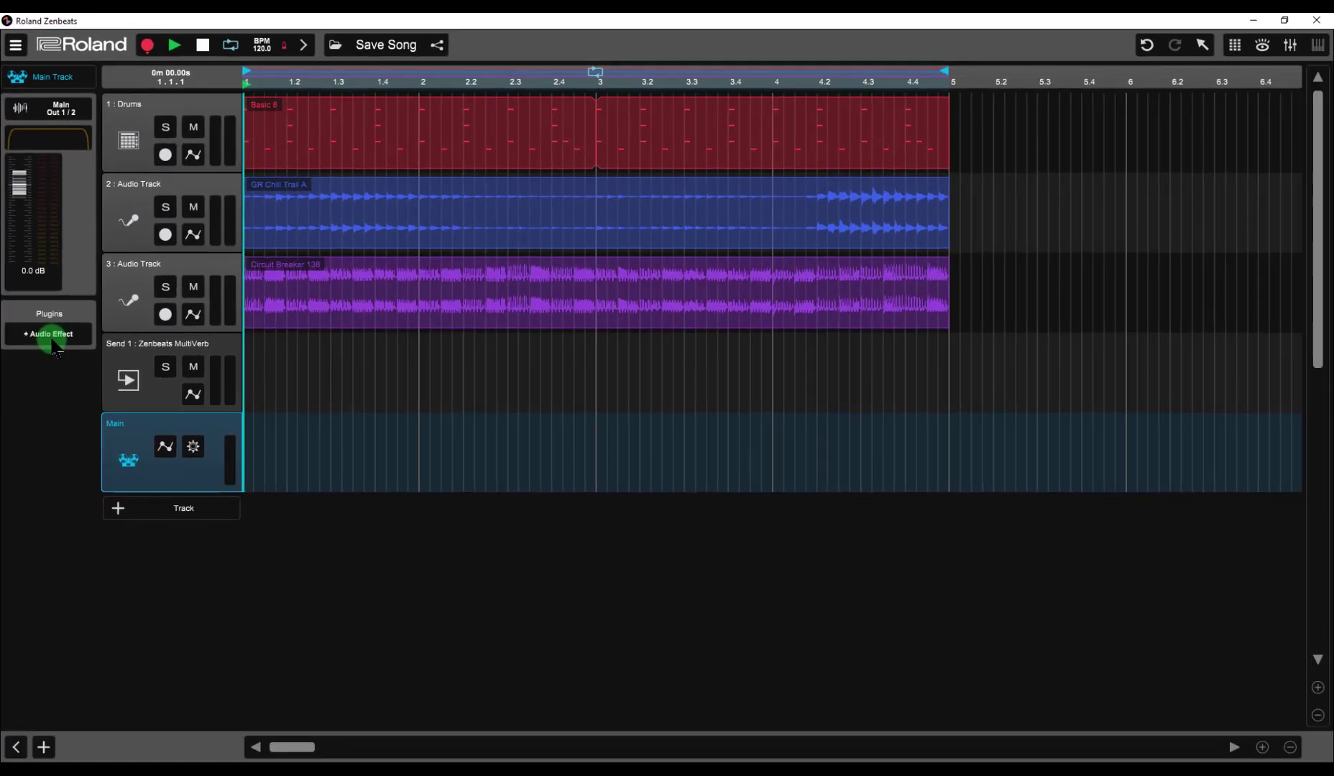
- Add the Zenbeats MultiVerb effect to the Main track and set its reverb type to Plate
left_click(90, 564)
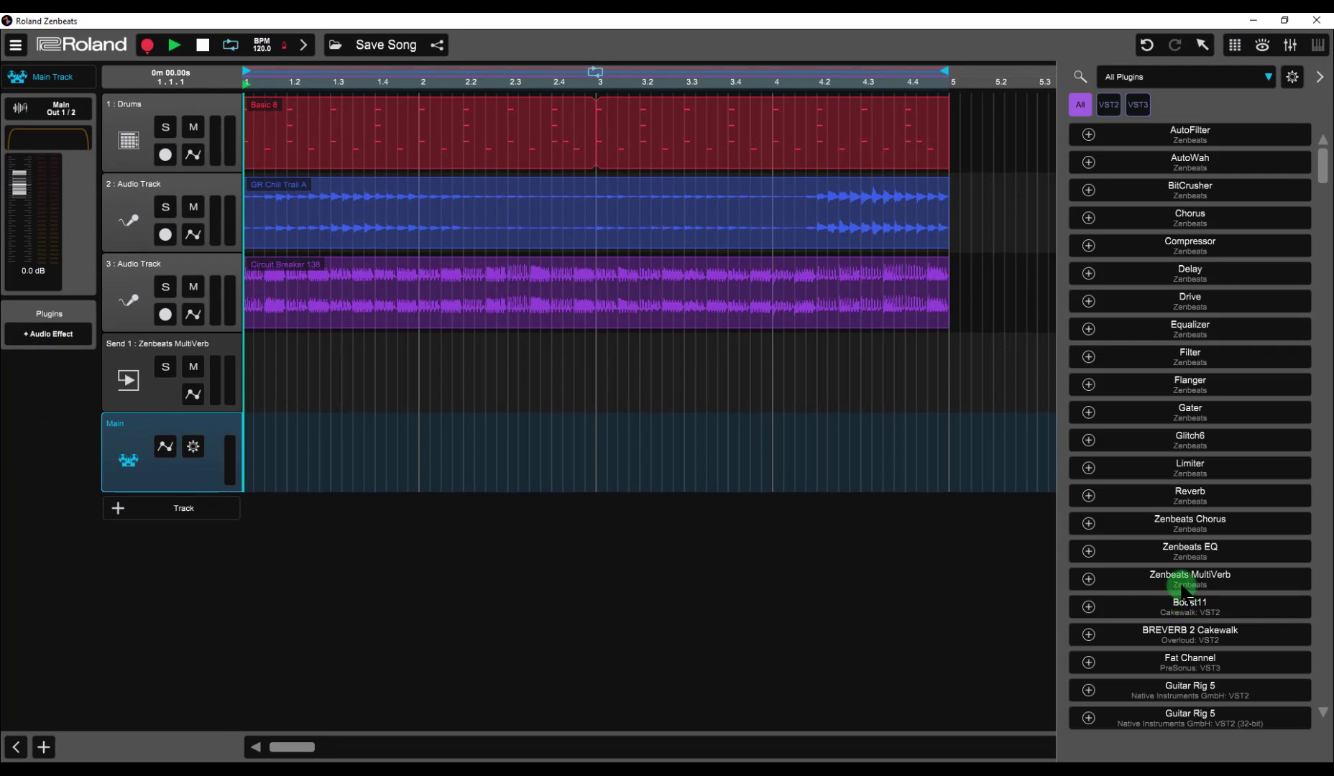
left_click(1089, 579)
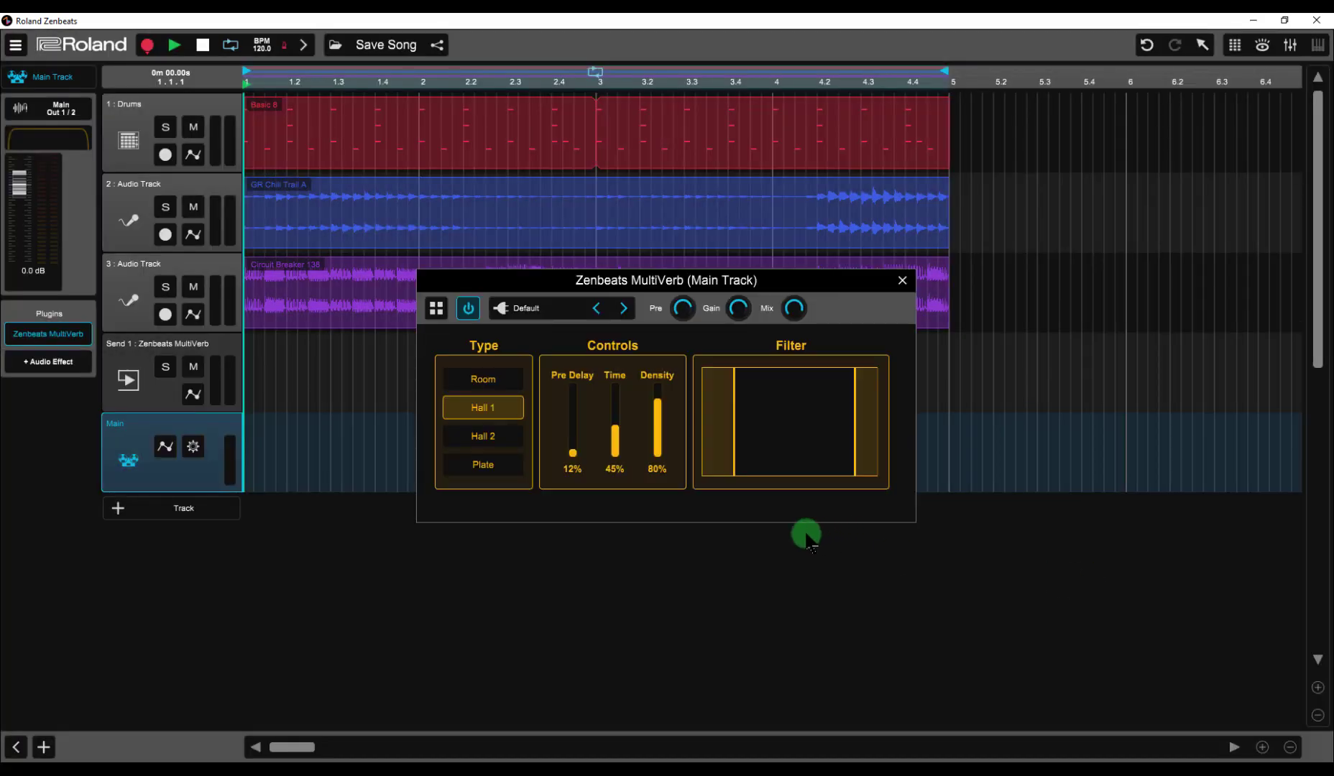
left_click(512, 471)
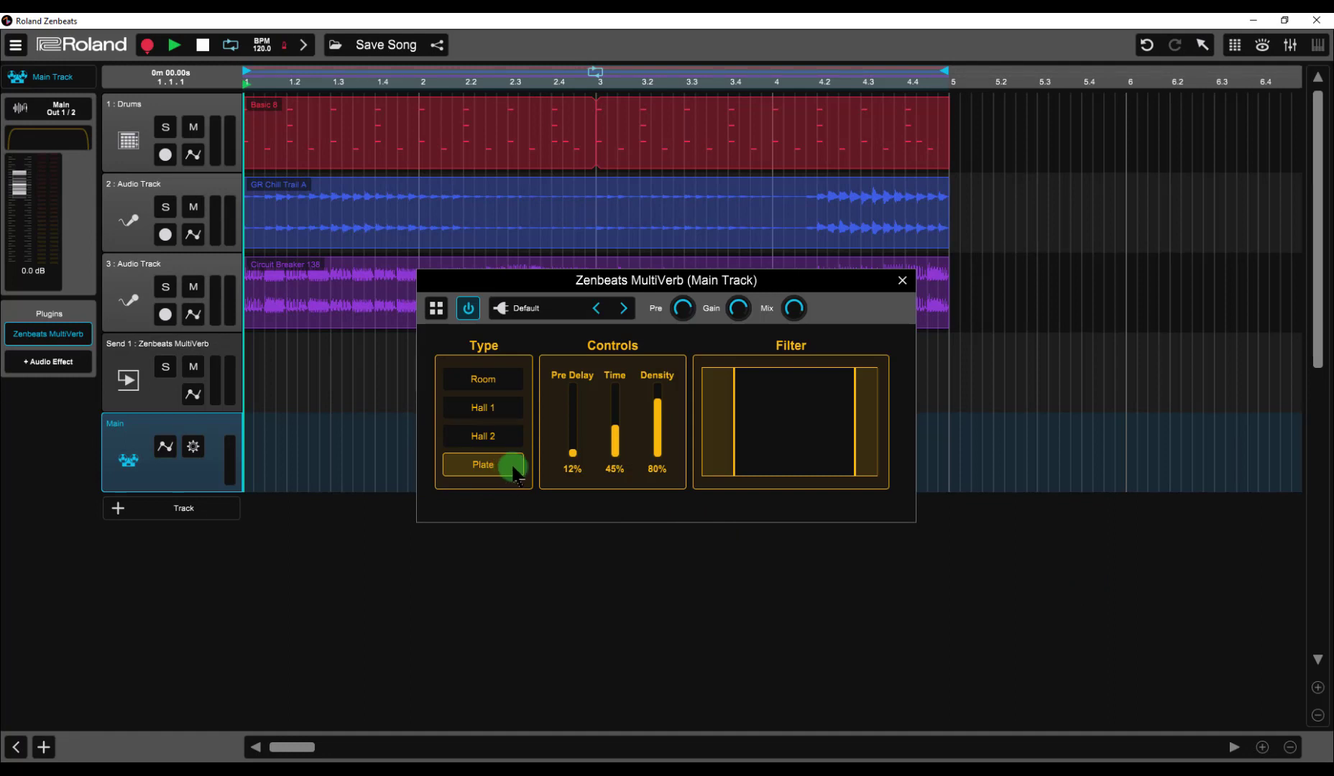
- Lower the Main track's MultiVerb mix to near its minimum while the song plays, and stop playback
left_click(174, 45)
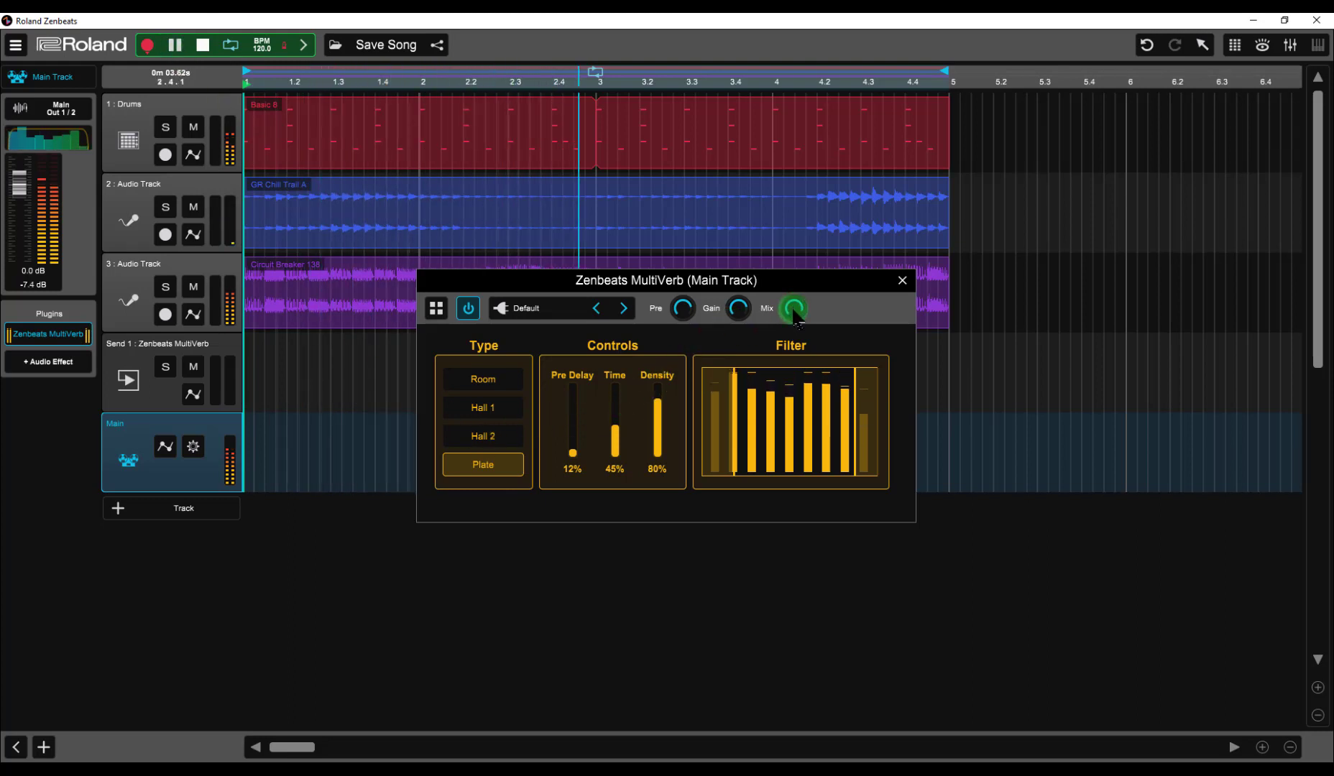
left_click_drag(778, 375, 773, 475)
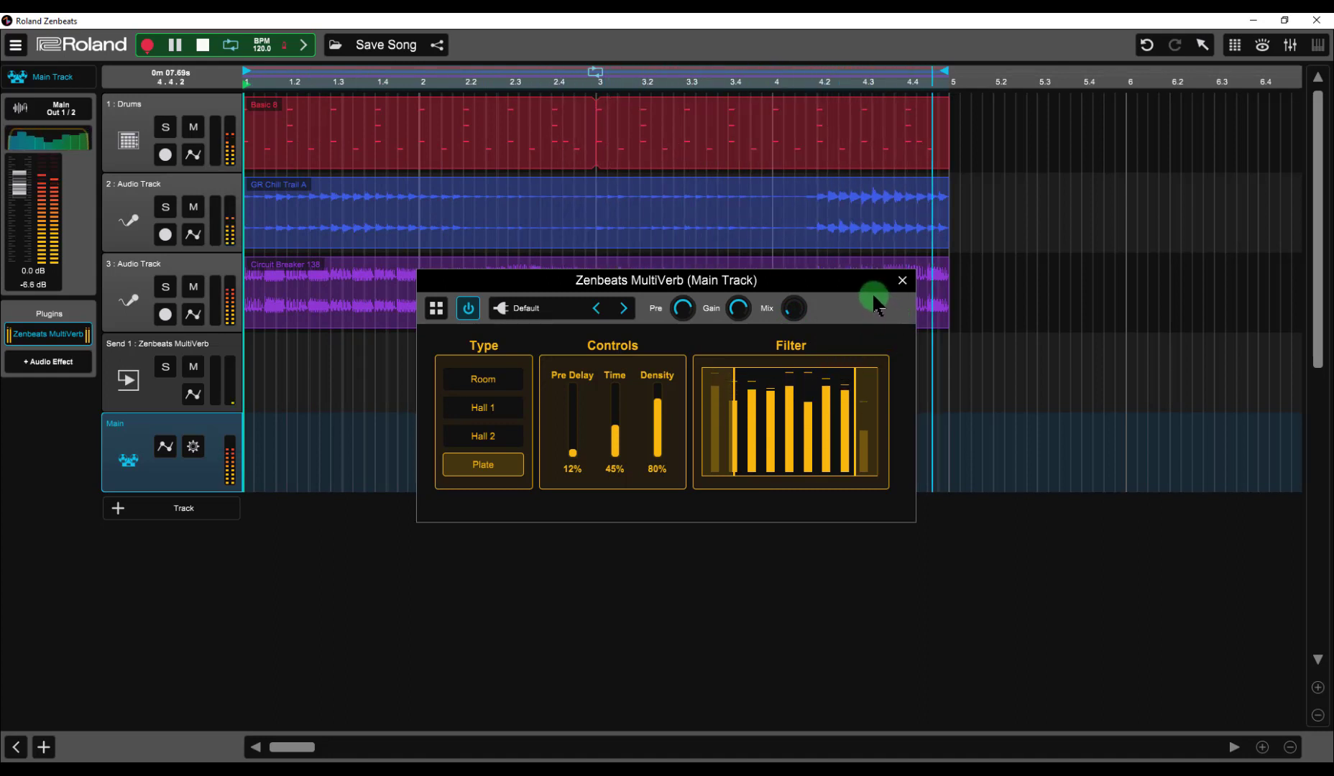
mouse_move(797, 295)
left_mouse_down()
mouse_move(787, 316)
mouse_move(802, 298)
mouse_move(803, 320)
left_mouse_up()
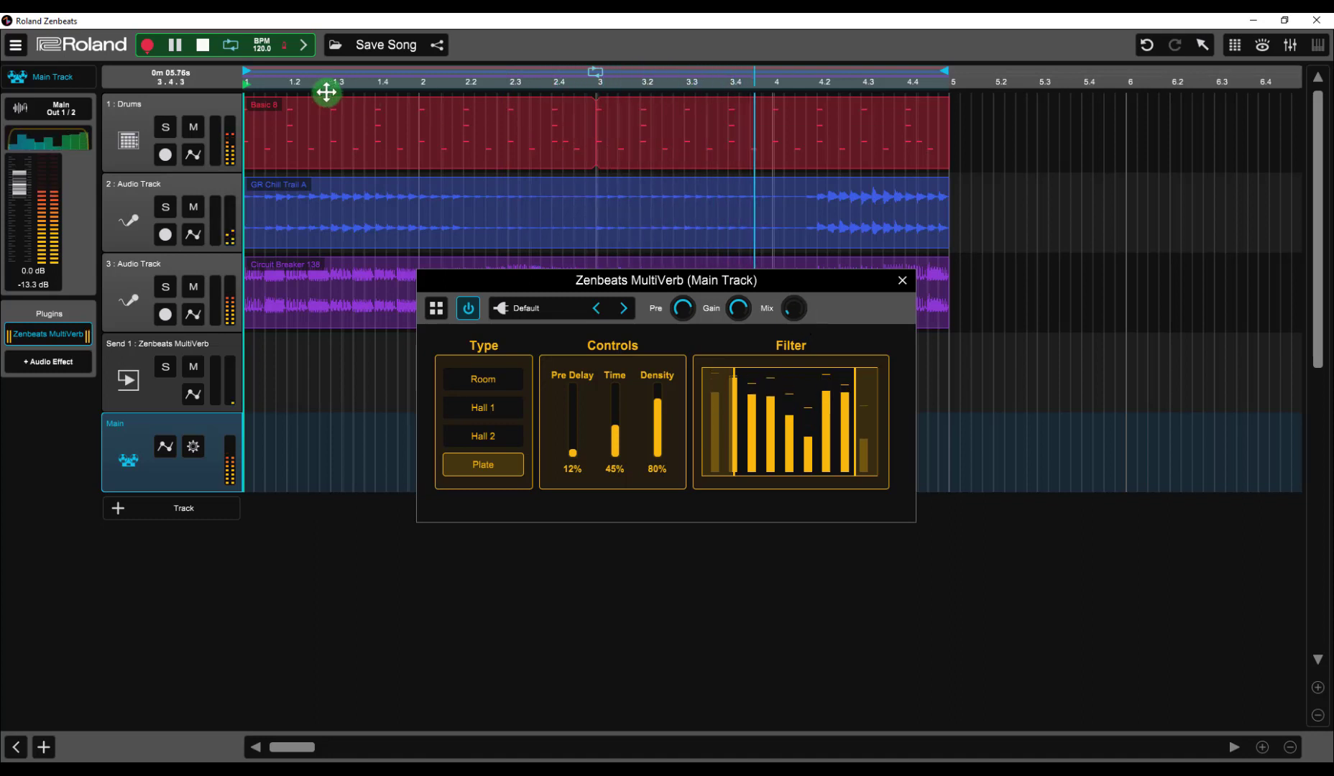
left_click(202, 45)
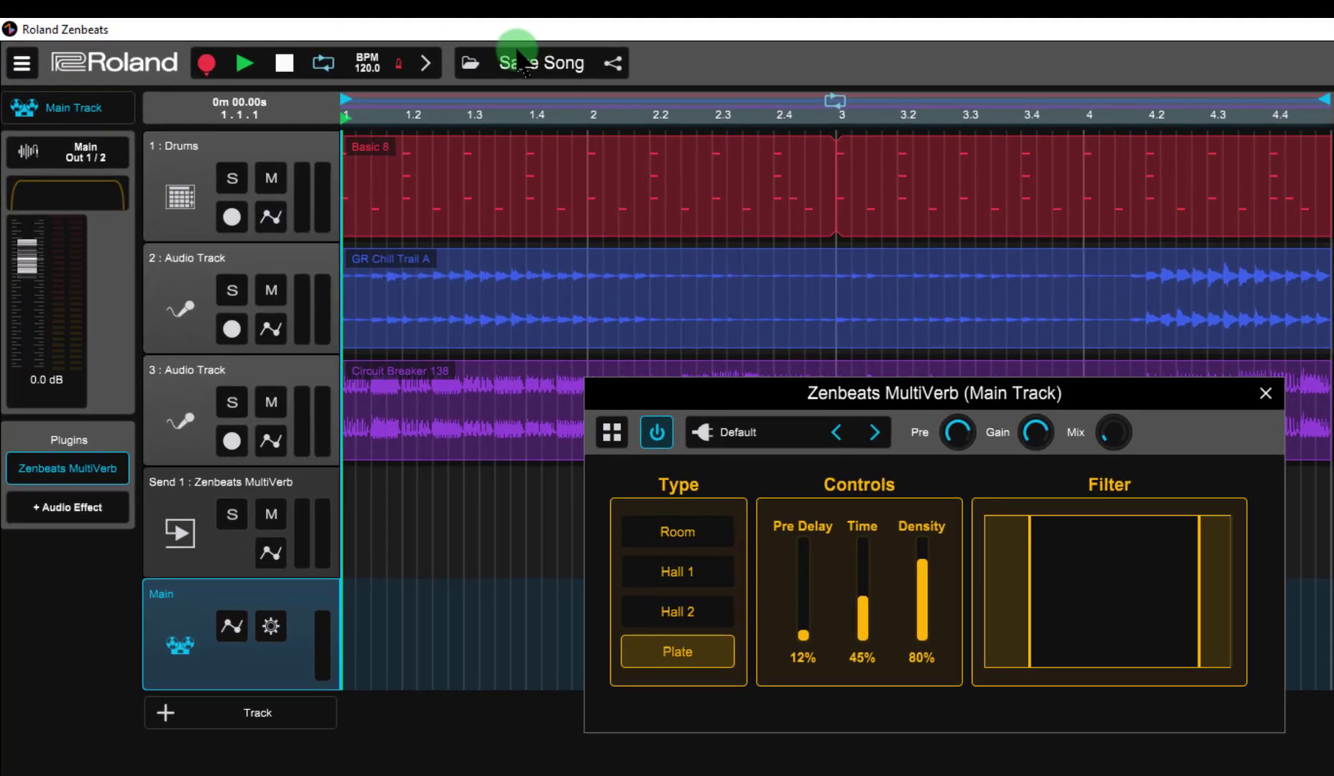
- Save the song on the device as a Standard Song named JAY FX TUTORIAL and close the MultiVerb window
left_click(562, 68)
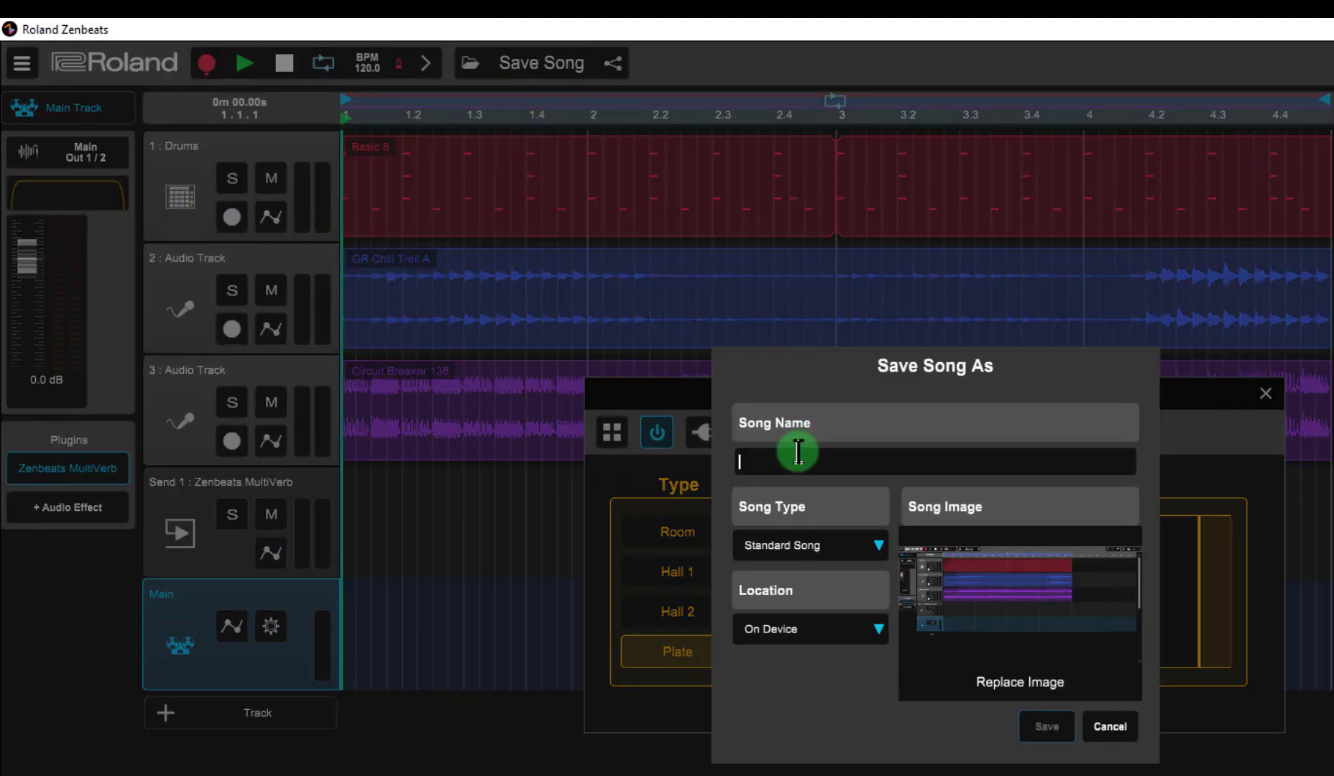
type("JAY FX TUTORIAL")
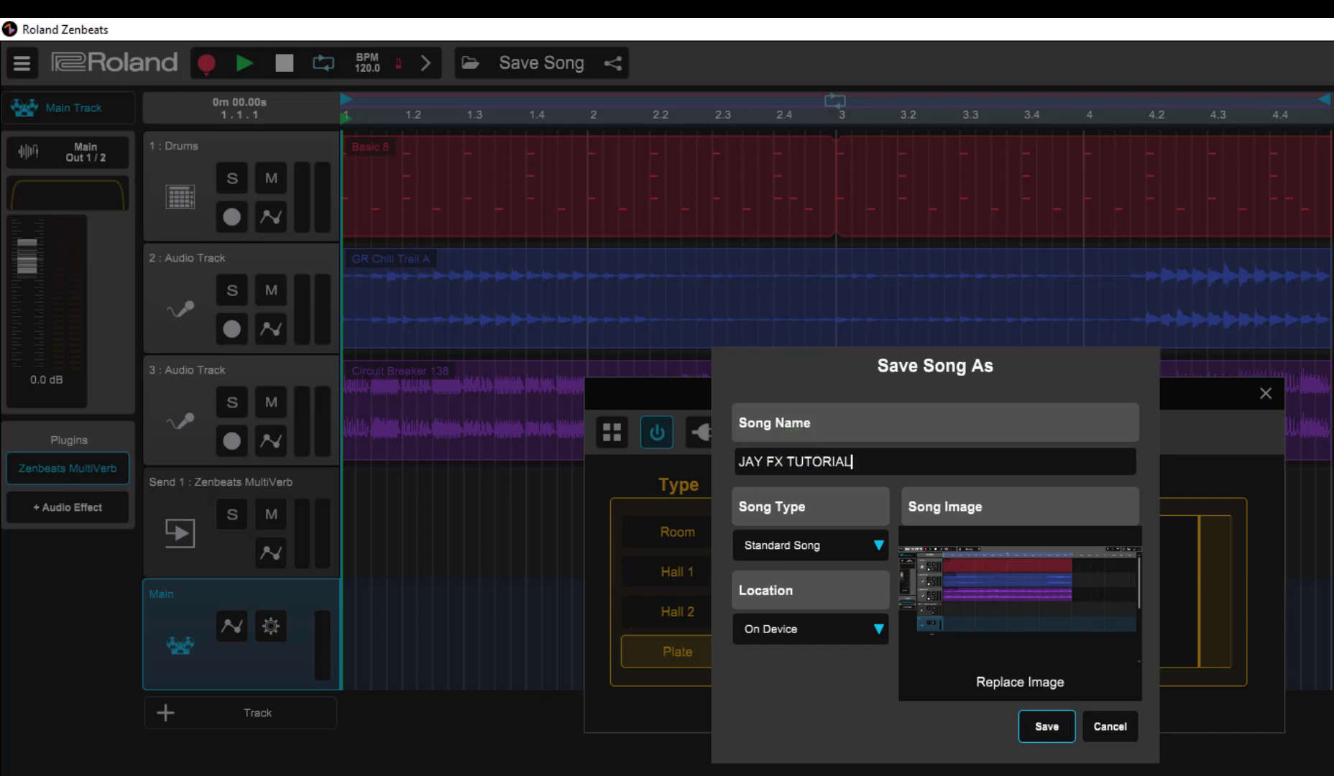
left_click(1046, 727)
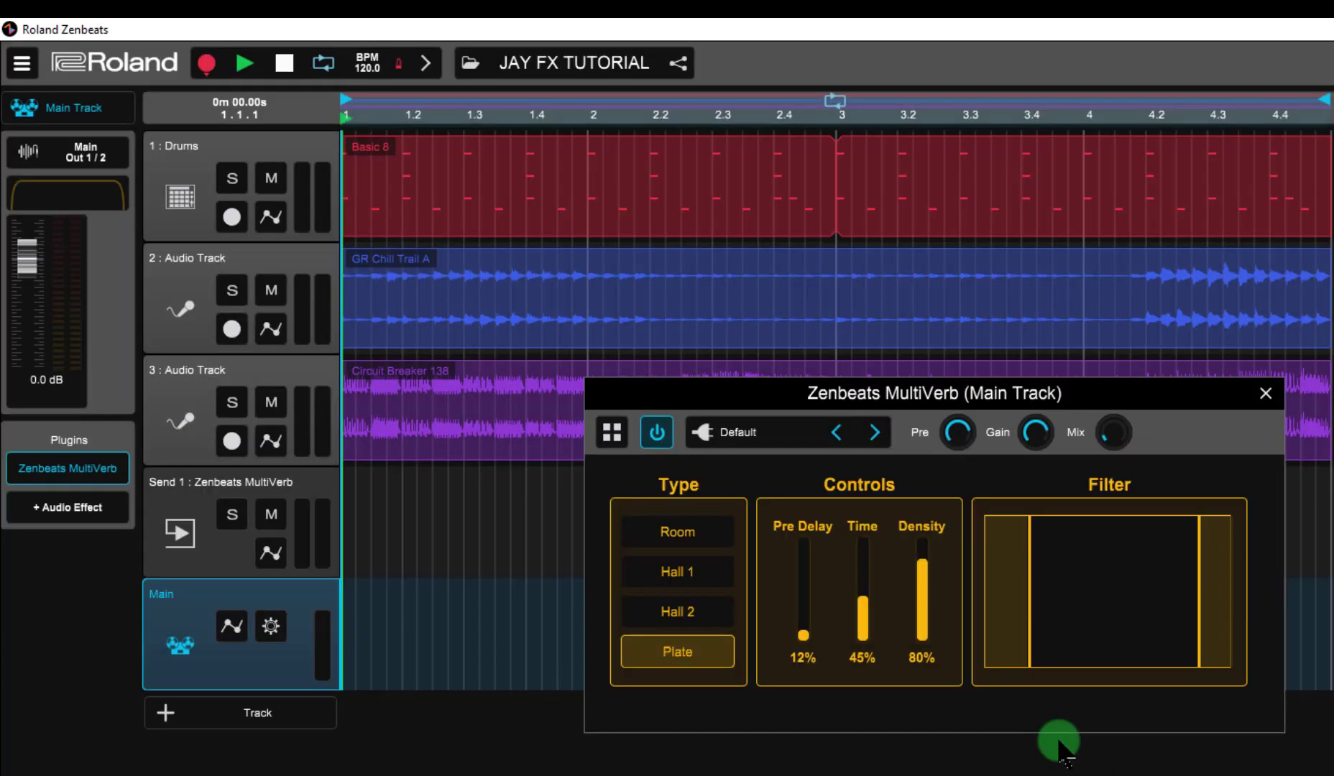
left_click(1266, 393)
left_click(180, 280)
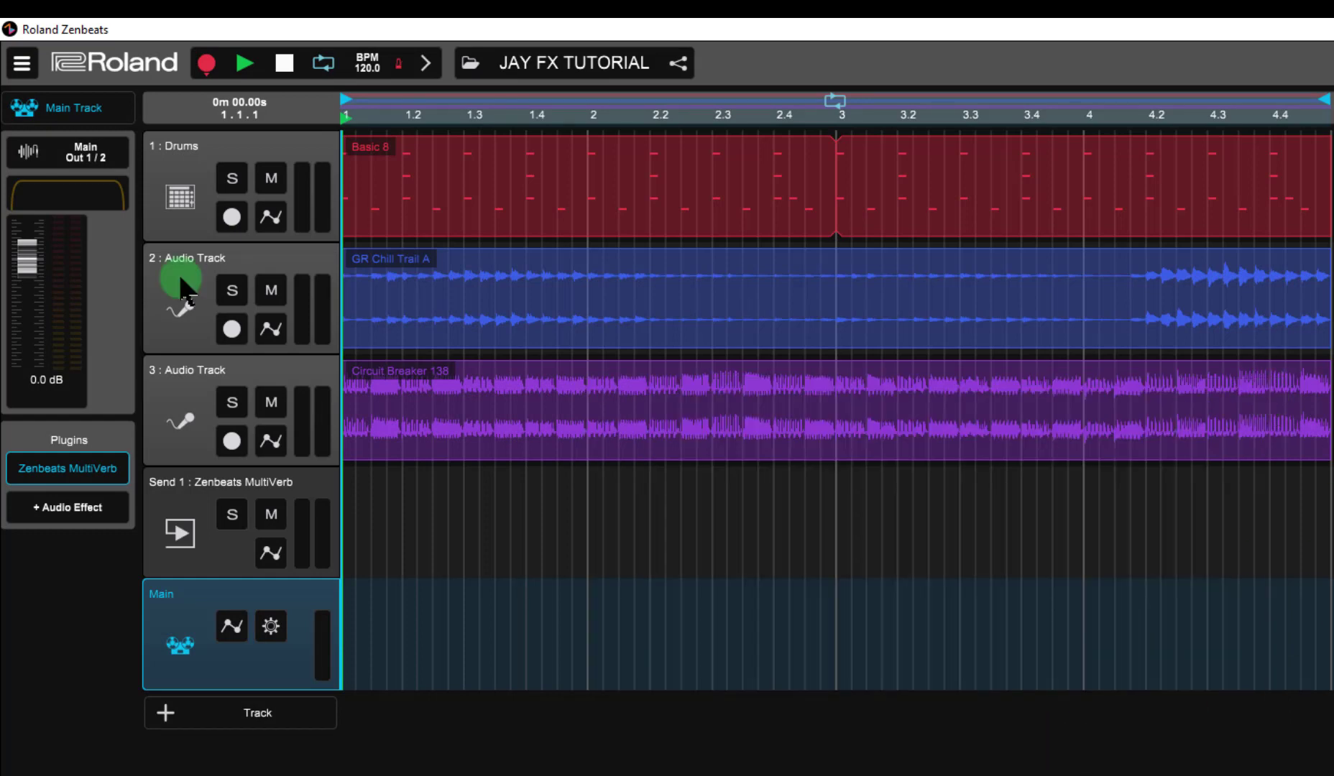